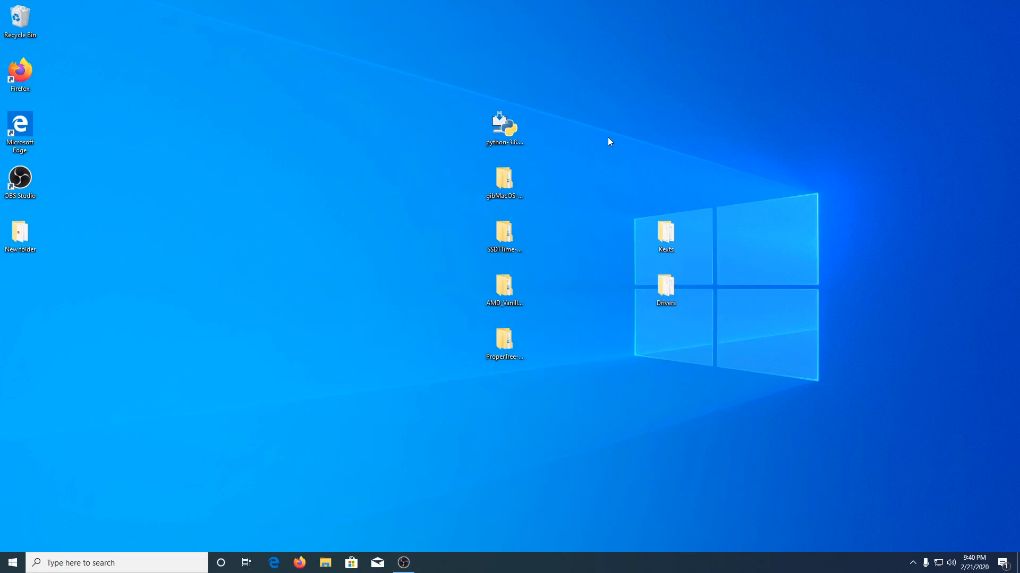
# Install Python 3.8.1 with the custom setup, adding Python 3.8 to PATH and installing for all users.
pyautogui.doubleClick(508, 120)
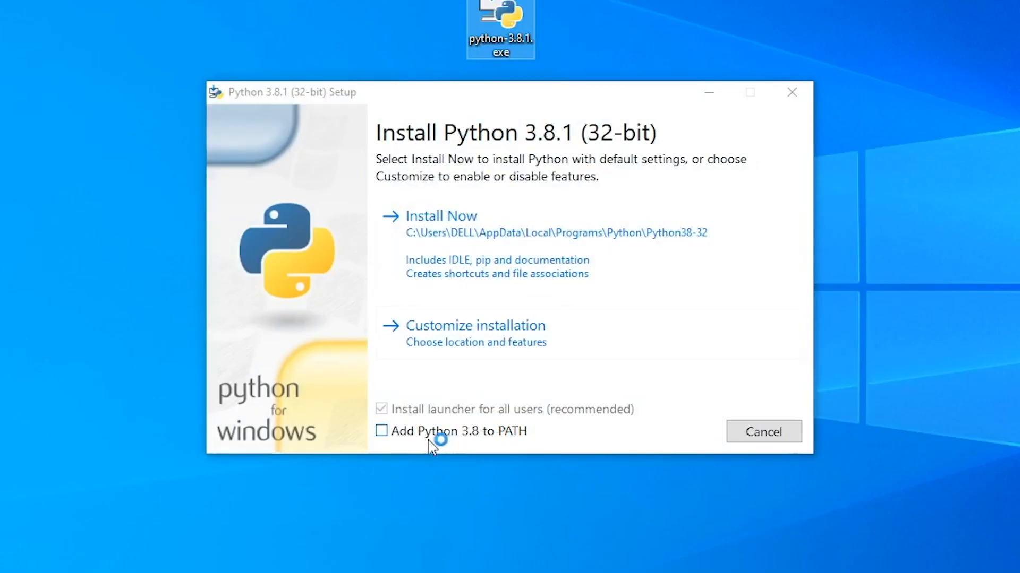
pyautogui.click(382, 432)
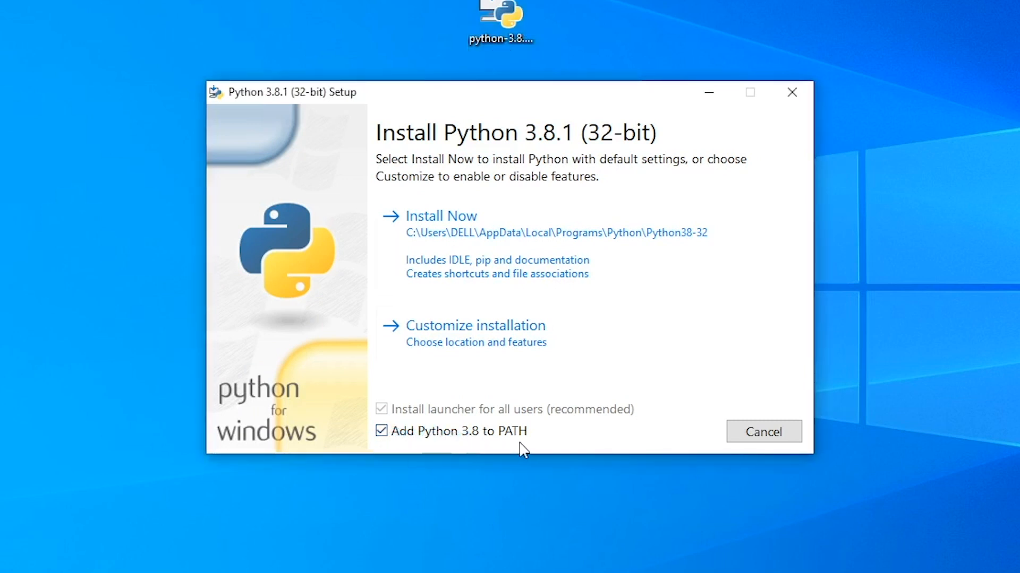
pyautogui.click(489, 341)
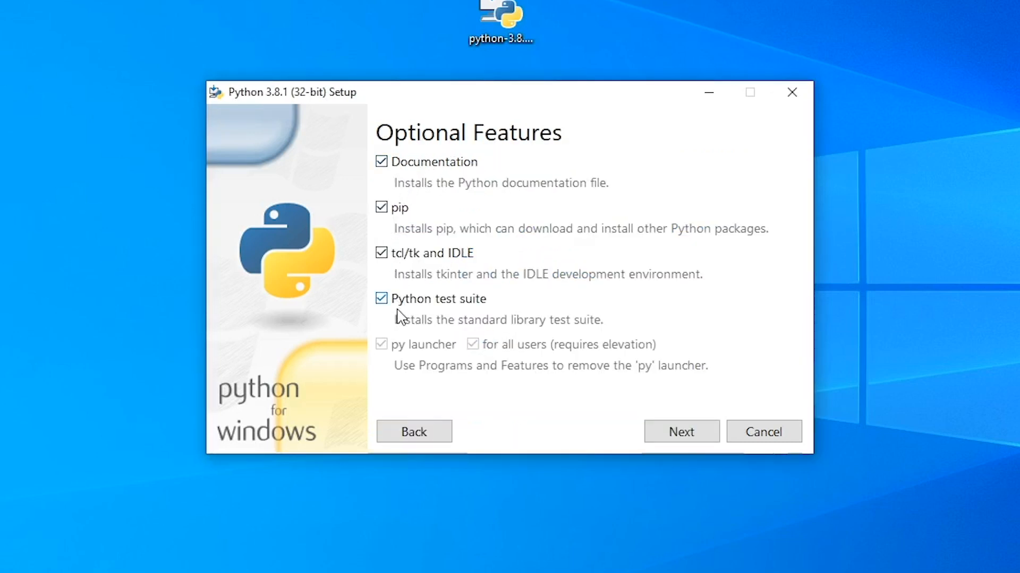
pyautogui.click(689, 433)
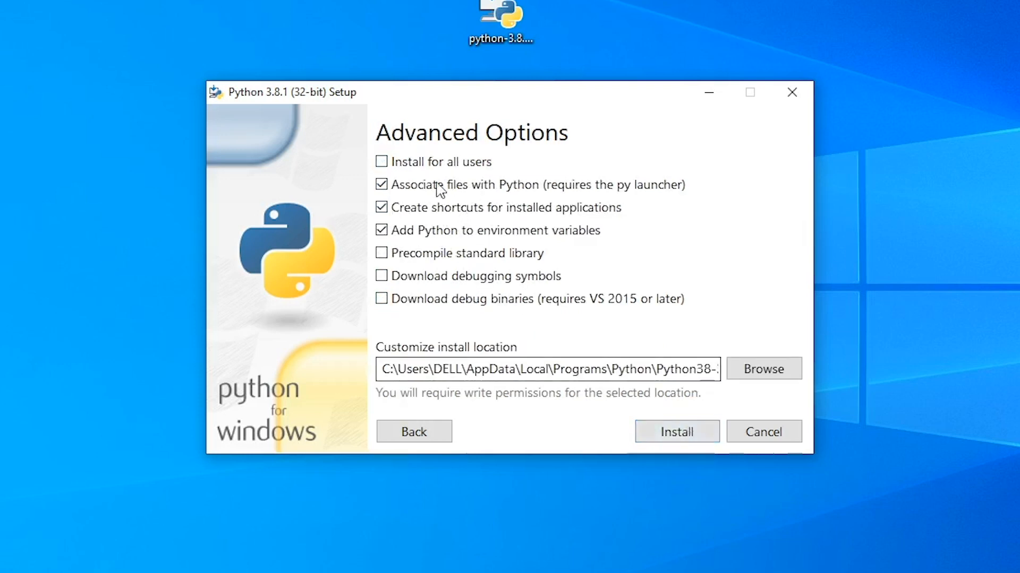
pyautogui.click(416, 163)
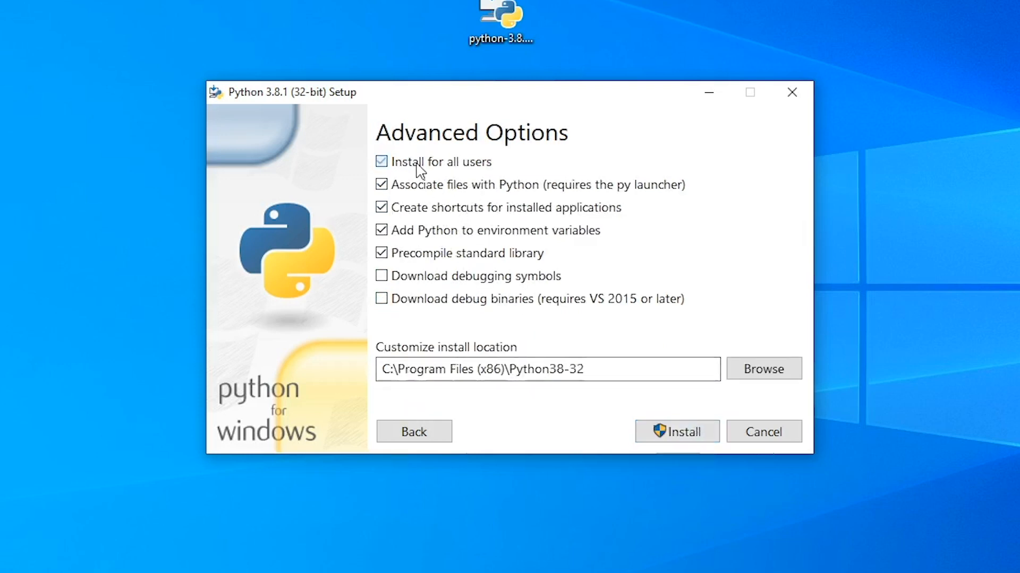
pyautogui.click(682, 440)
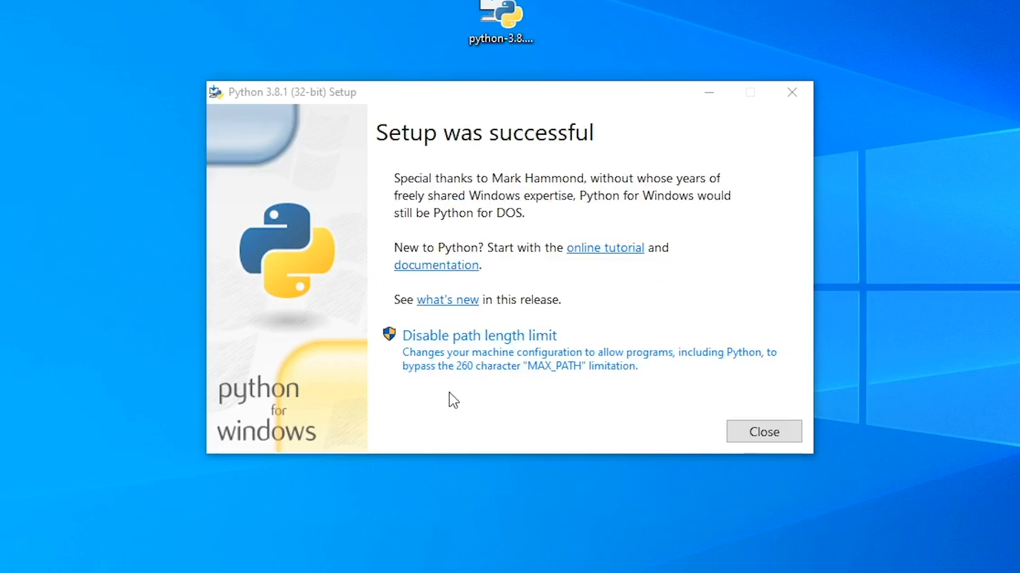
pyautogui.click(763, 432)
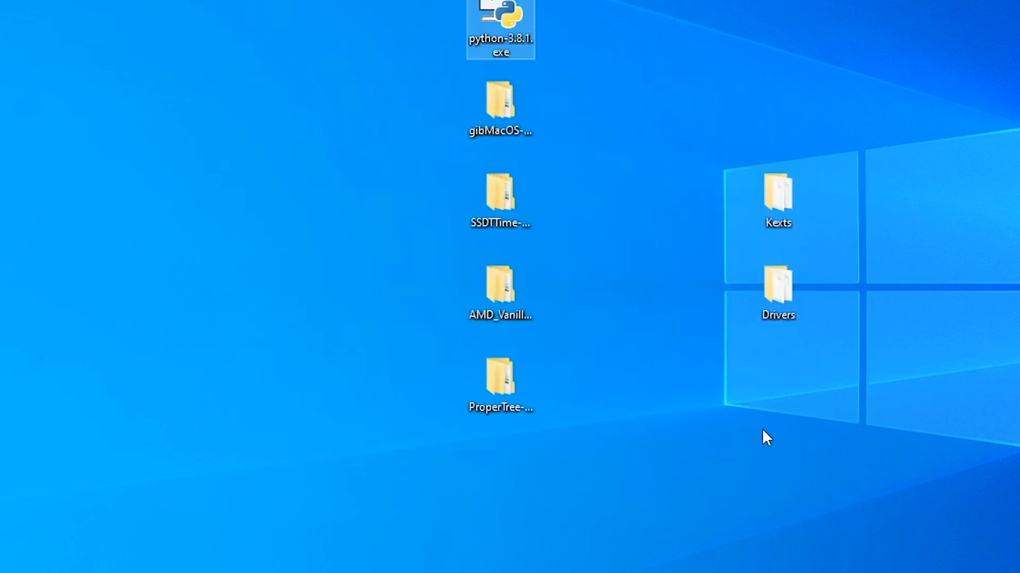
# Run gibMacOS.bat as administrator from the inner gibMacOS-master folder.
pyautogui.click(511, 110)
pyautogui.doubleClick(510, 109)
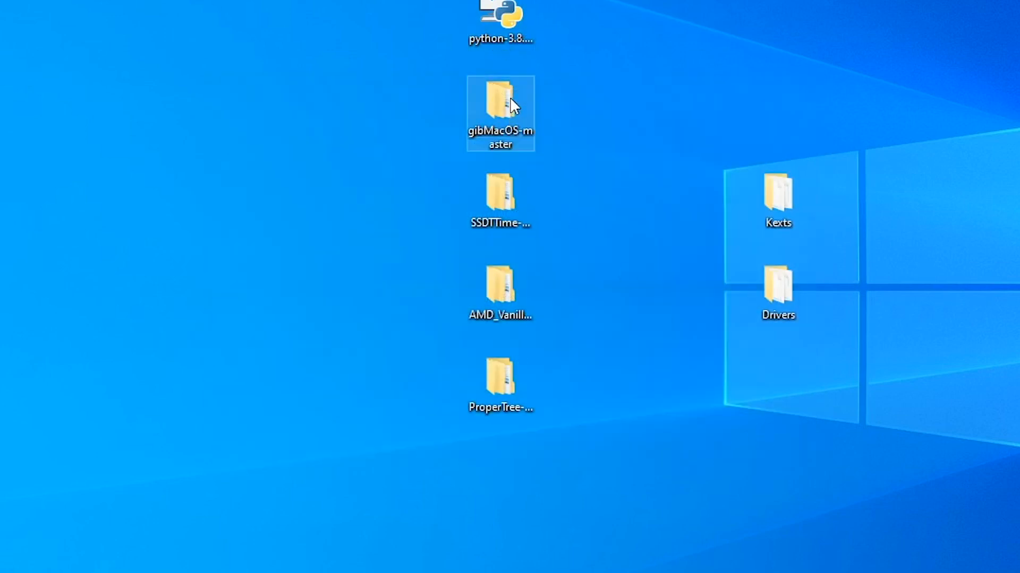
pyautogui.moveTo(378, 122); pyautogui.dragTo(380, 98)
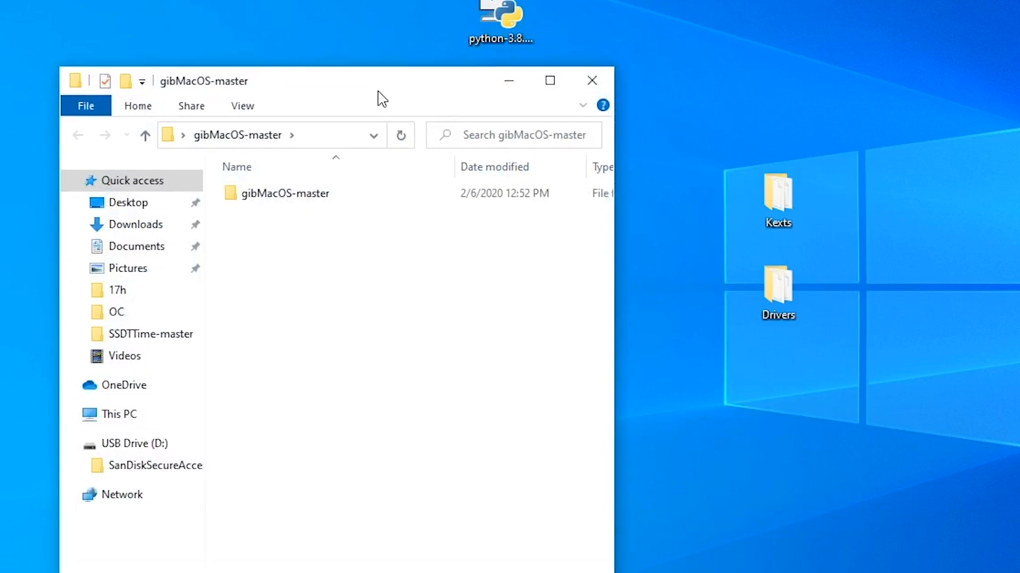
pyautogui.doubleClick(289, 197)
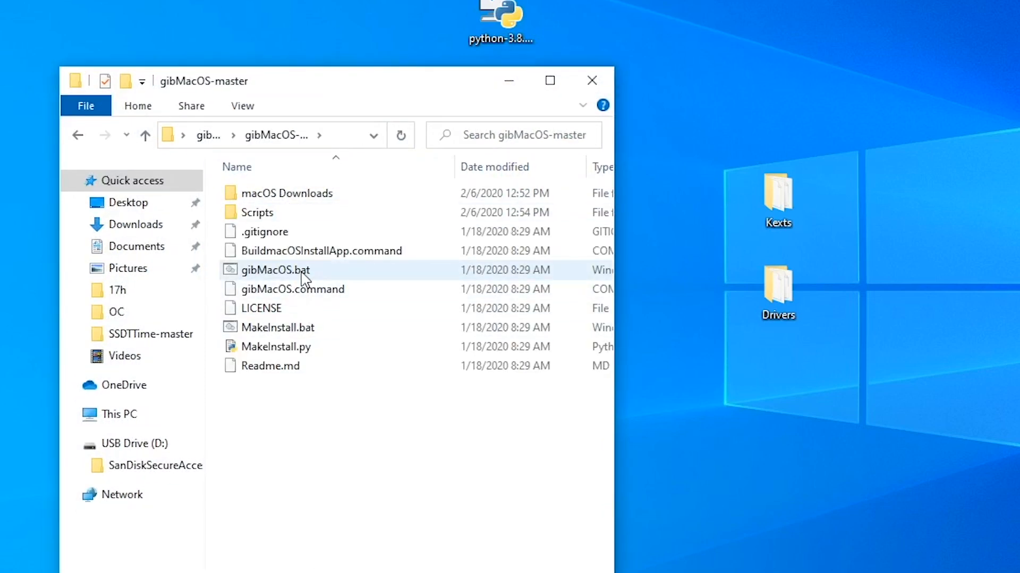
pyautogui.rightClick(304, 274)
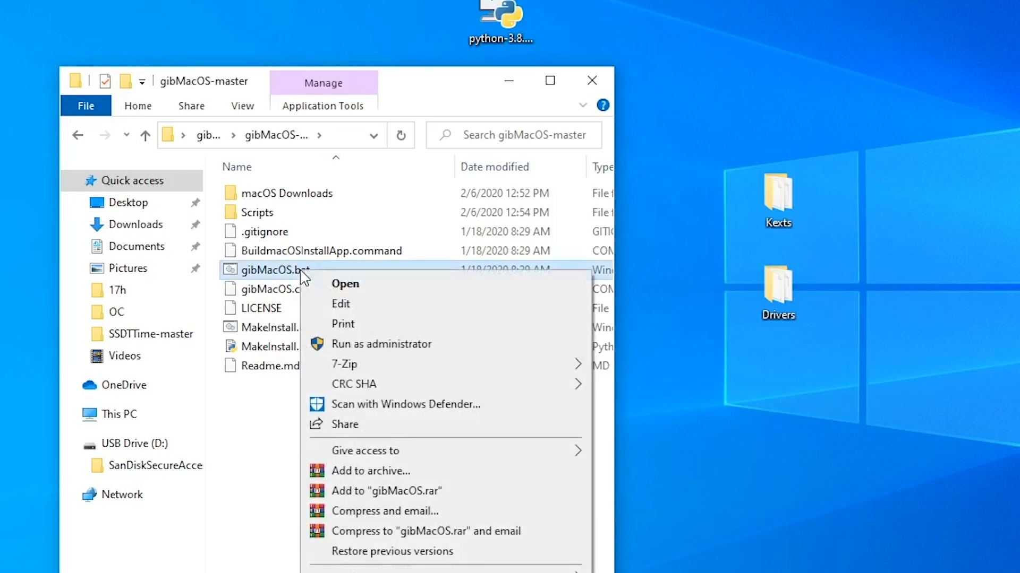
pyautogui.click(356, 345)
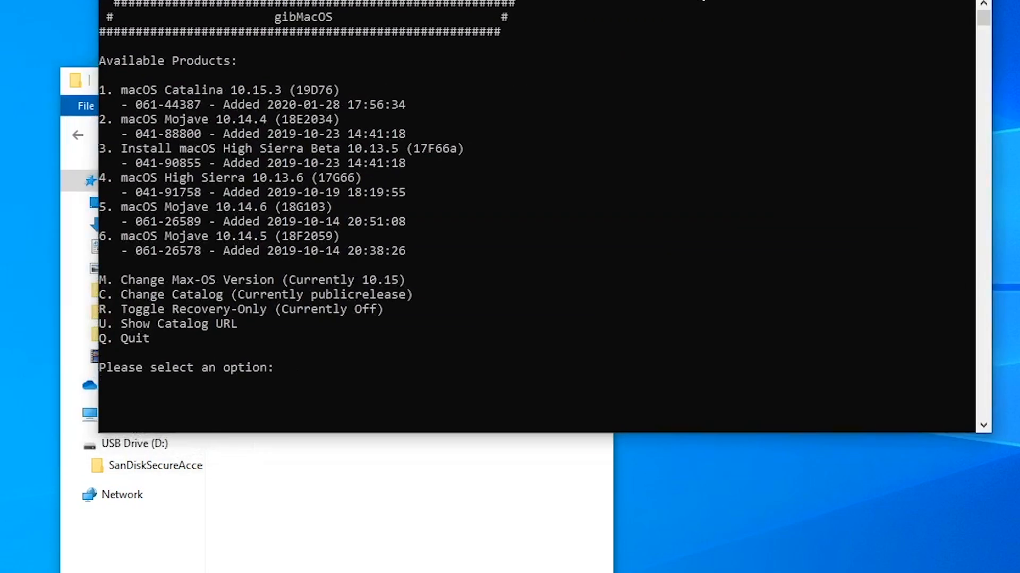
pyautogui.moveTo(702, 2); pyautogui.dragTo(702, 0)
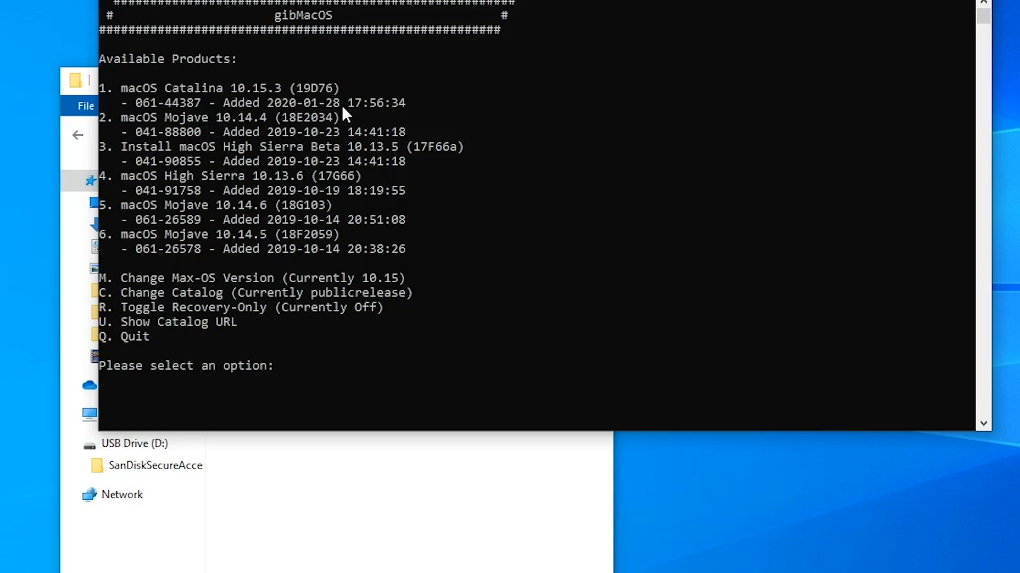
# Turn on Recovery-Only in gibMacOS, redownload macOS Catalina 10.15.3 (product 5), and close the console.
pyautogui.write('r')
pyautogui.press('Return')
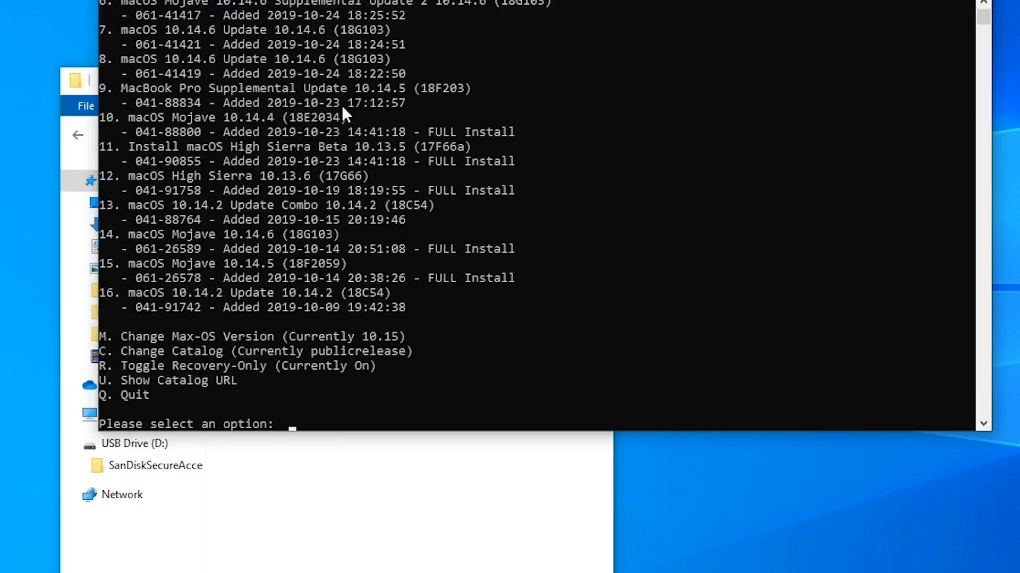
pyautogui.scroll(5, 403, 275)
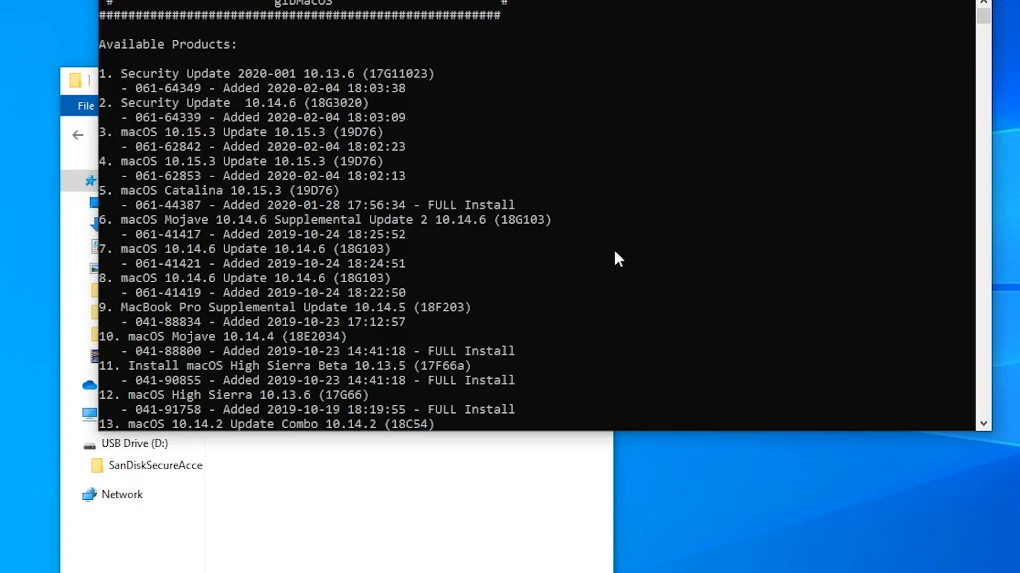
pyautogui.scroll(-6, 614, 250)
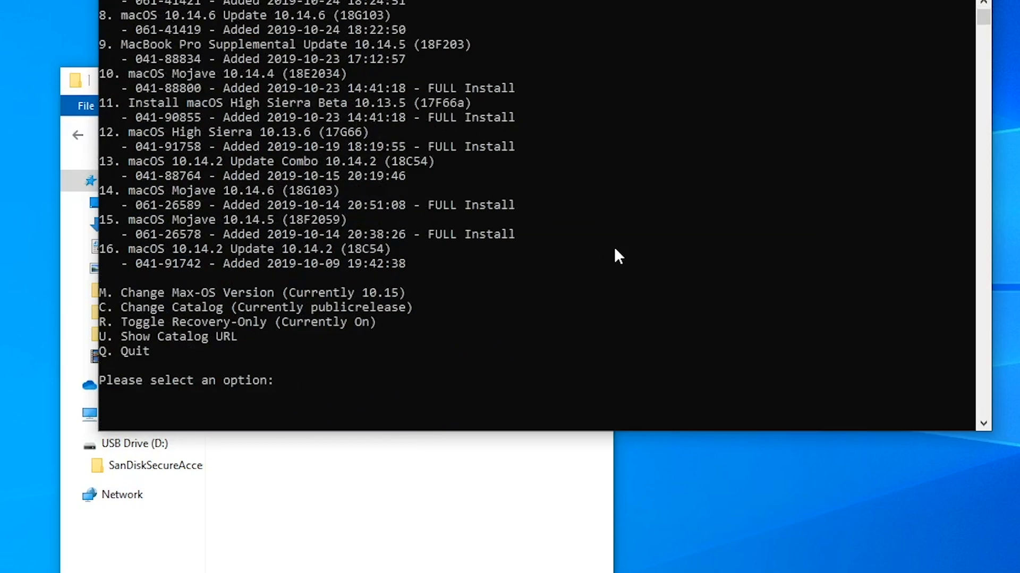
pyautogui.write('5')
pyautogui.press('Return')
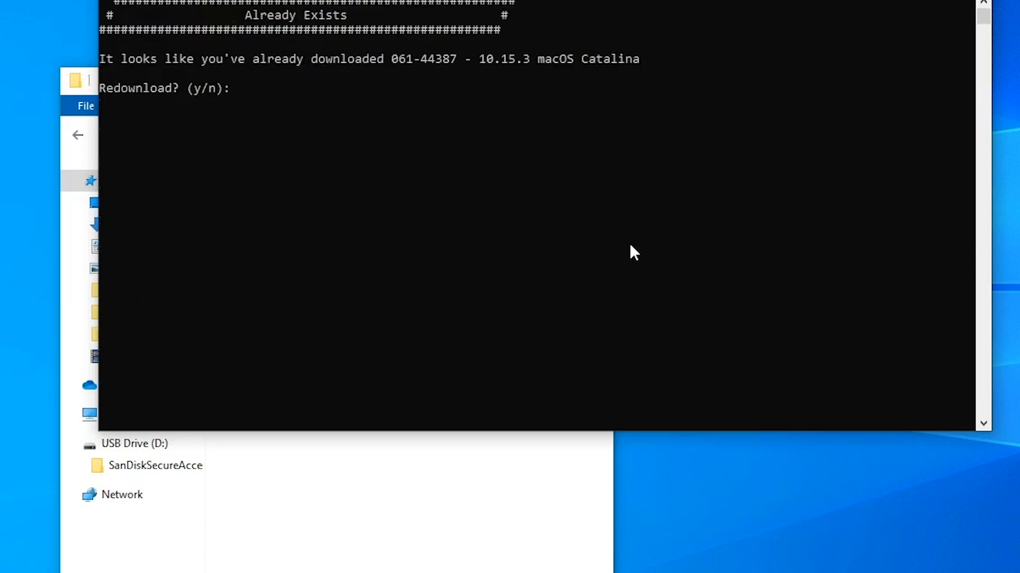
pyautogui.write('y')
pyautogui.press('Return')
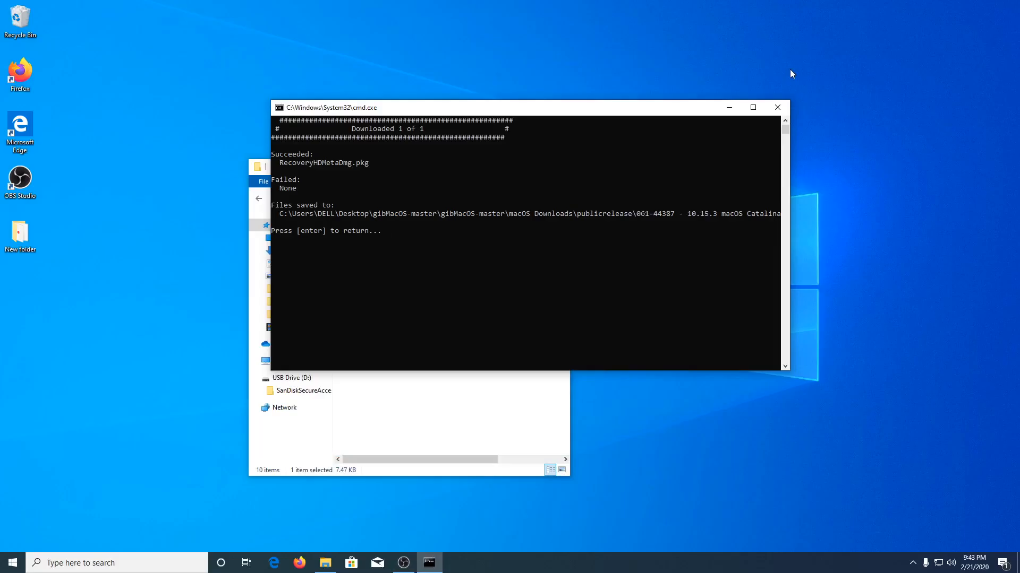
pyautogui.press('Return')
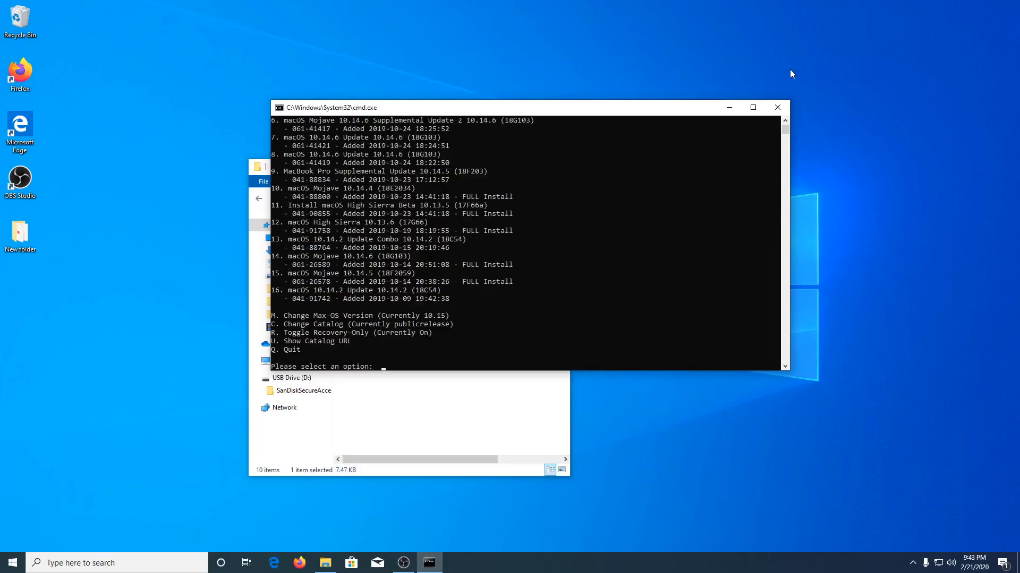
pyautogui.click(776, 108)
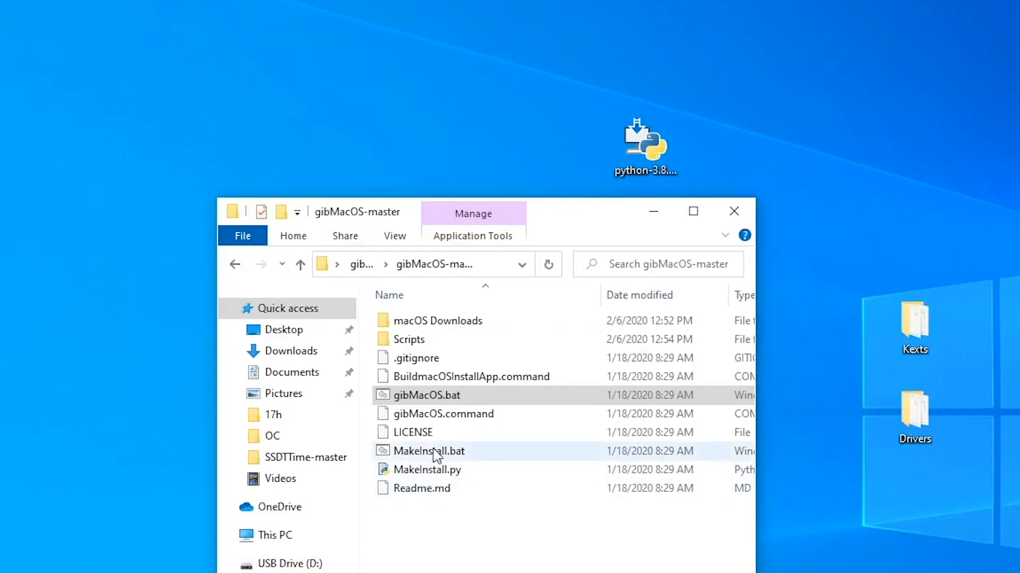
# Run MakeInstall.bat as administrator from the gibMacOS-master folder.
pyautogui.click(380, 311)
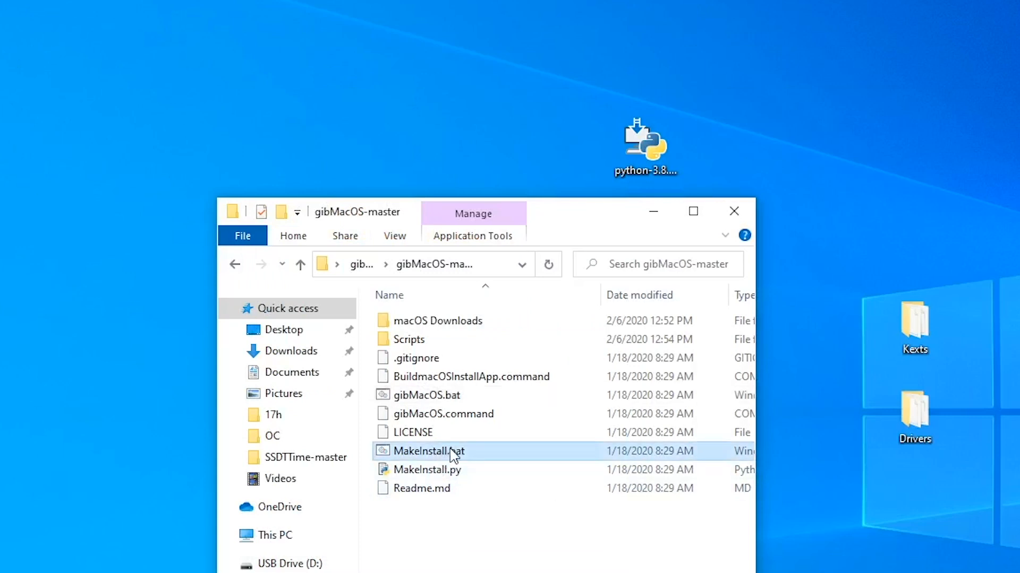
pyautogui.rightClick(450, 451)
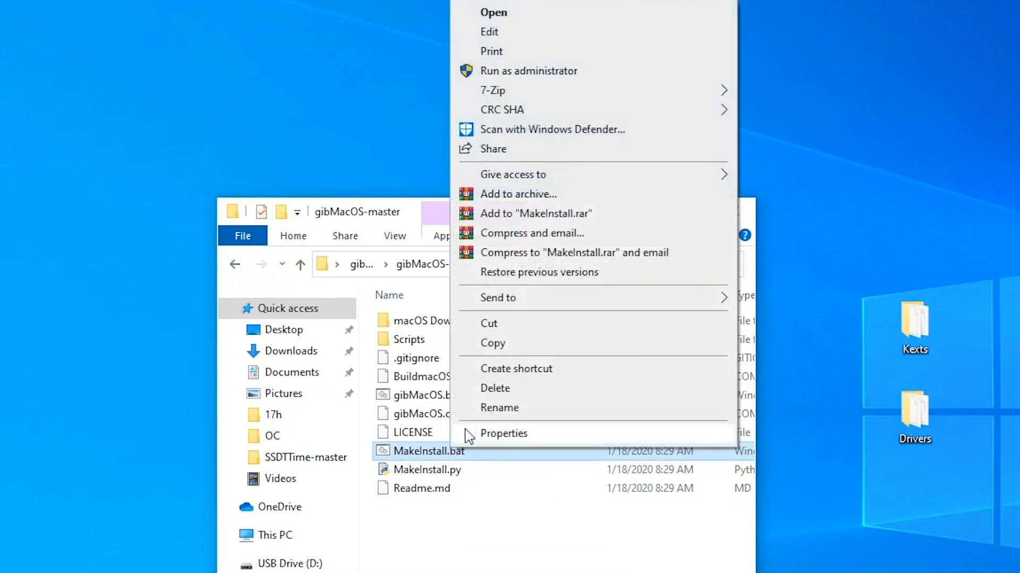
pyautogui.click(542, 72)
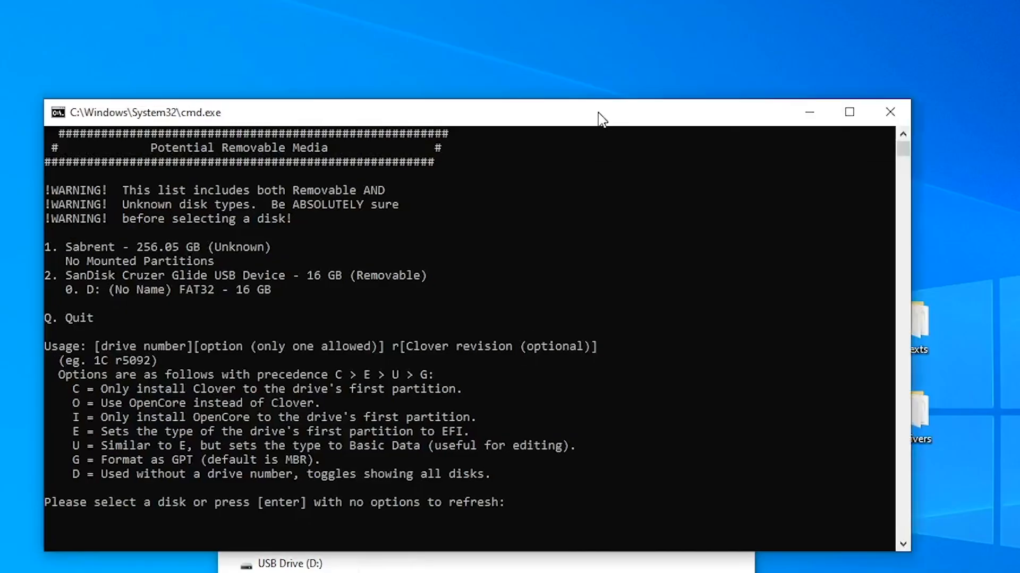
pyautogui.moveTo(599, 112); pyautogui.dragTo(761, 104)
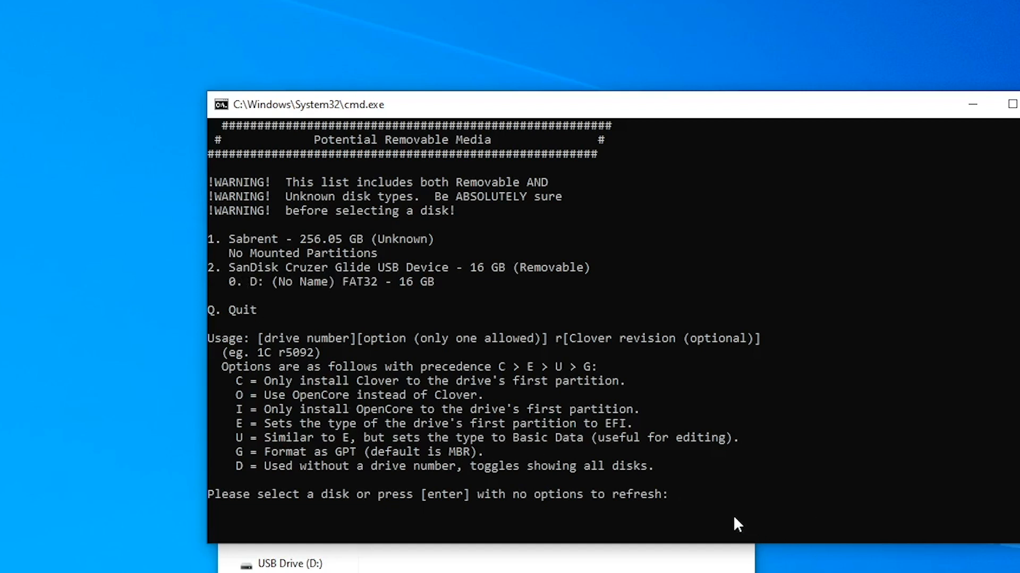
# Choose disk 2, the 16 GB SanDisk Cruzer Glide, with the OpenCore option (2o), confirm erasing it, and dismiss the insert-disk prompt.
pyautogui.write('2')
pyautogui.write('o')
pyautogui.press('Return')
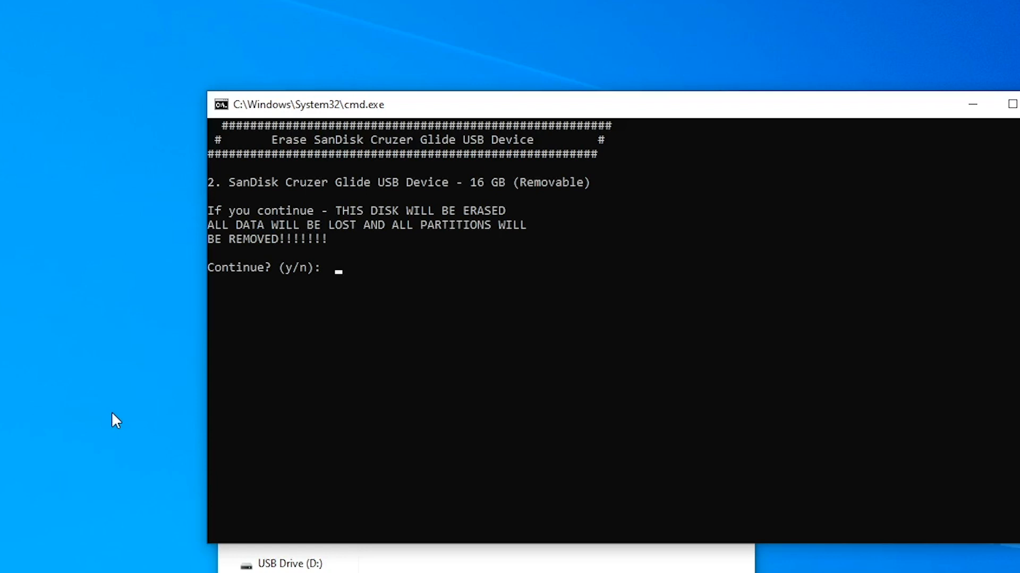
pyautogui.write('y')
pyautogui.press('Return')
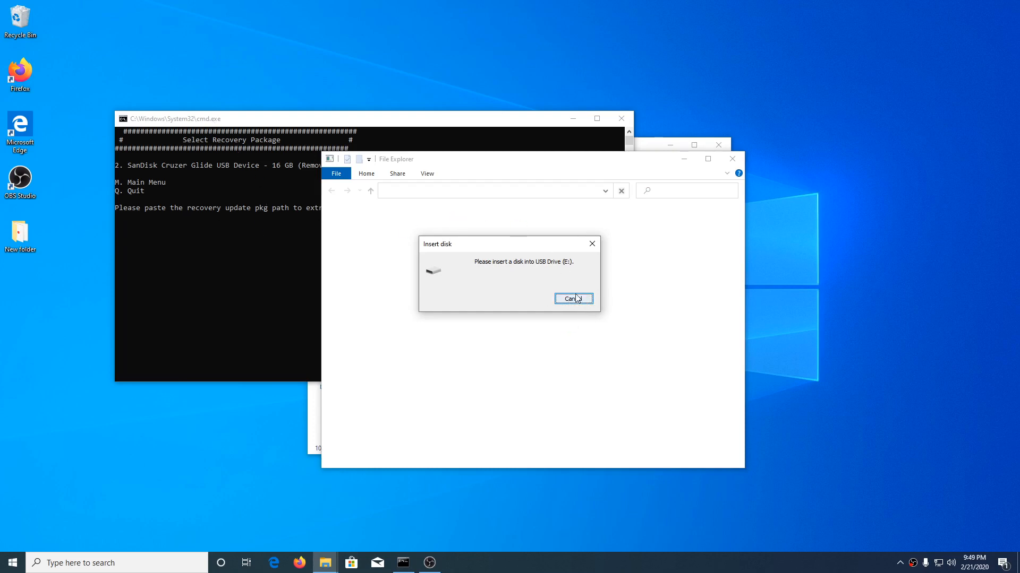
pyautogui.click(592, 244)
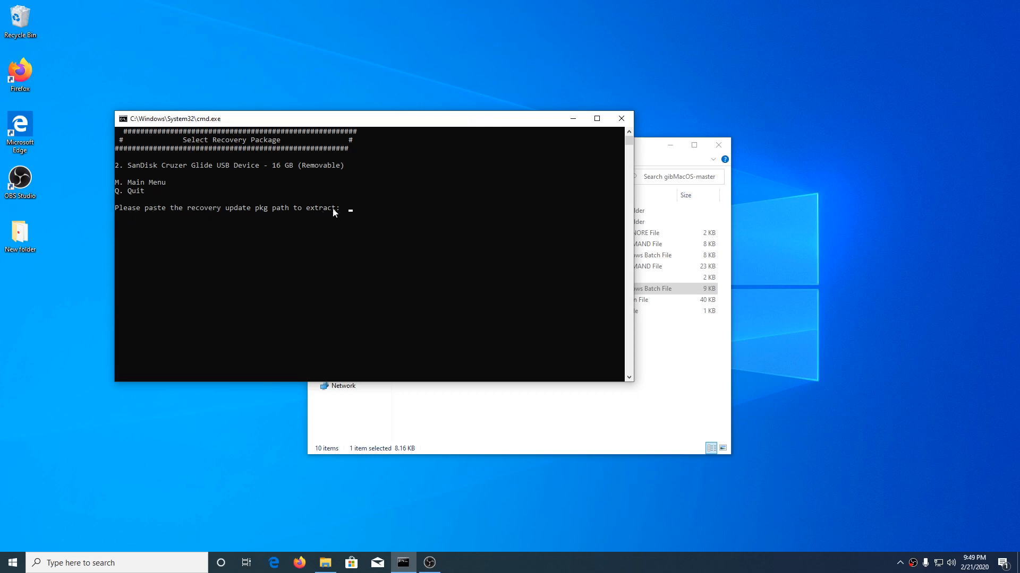
# Reopen gibMacOS-master beside the console and browse to macOS Downloads > publicrelease > 061-44387 - 10.15.3 macOS Catalina.
pyautogui.moveTo(652, 150); pyautogui.dragTo(851, 158)
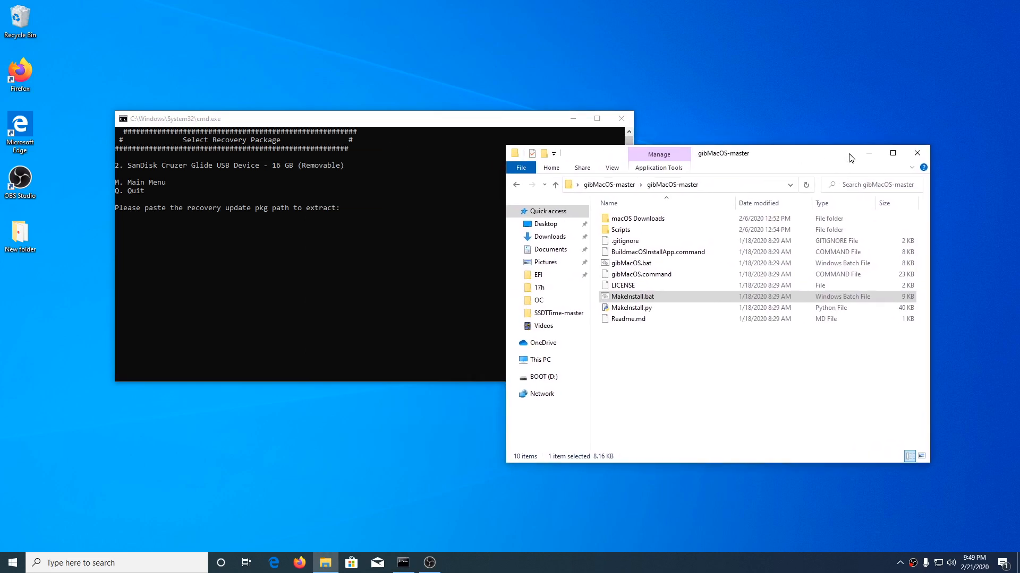
pyautogui.click(918, 159)
pyautogui.moveTo(537, 121); pyautogui.dragTo(339, 125)
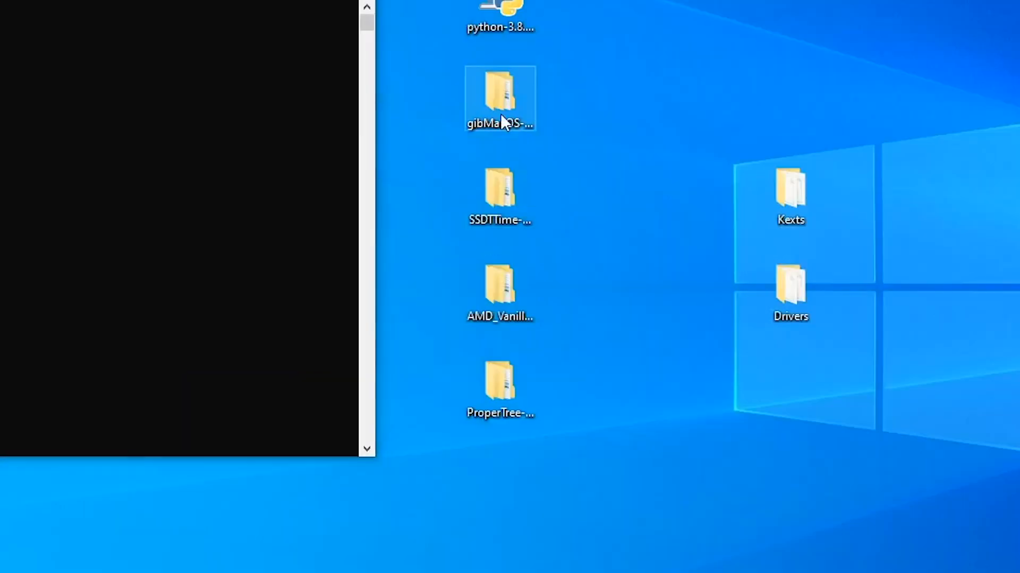
pyautogui.doubleClick(505, 195)
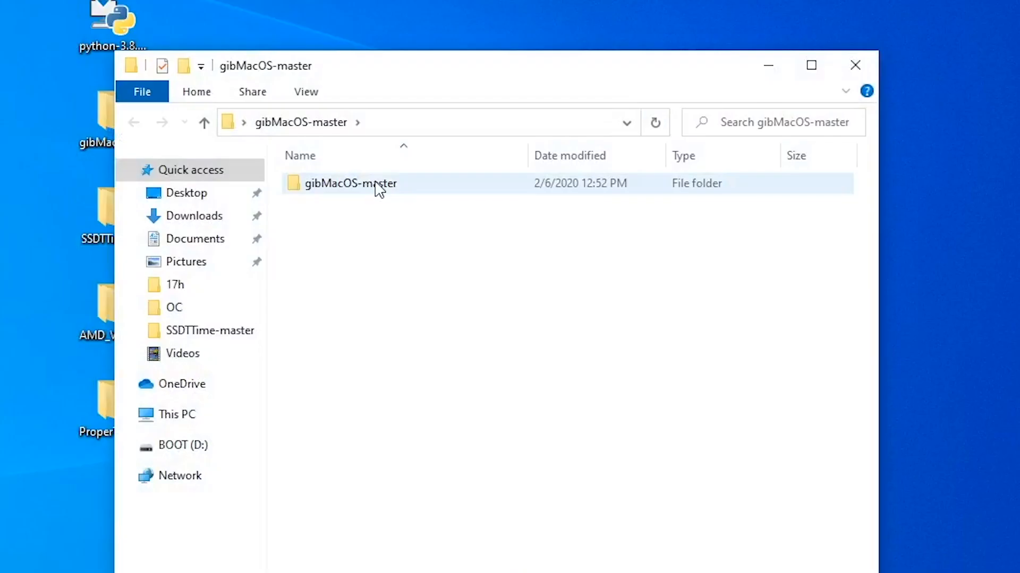
pyautogui.doubleClick(379, 188)
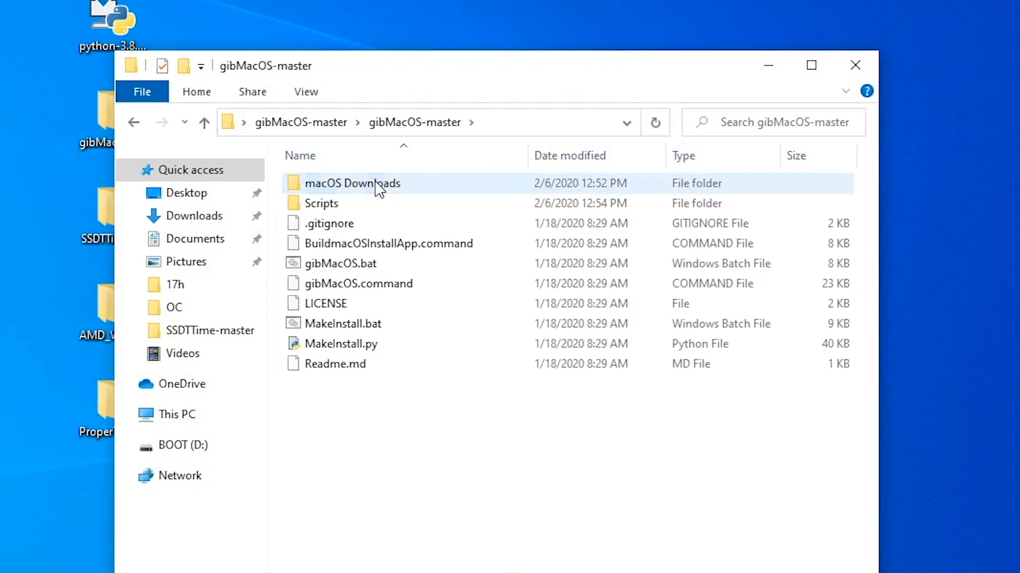
pyautogui.doubleClick(379, 185)
pyautogui.doubleClick(379, 188)
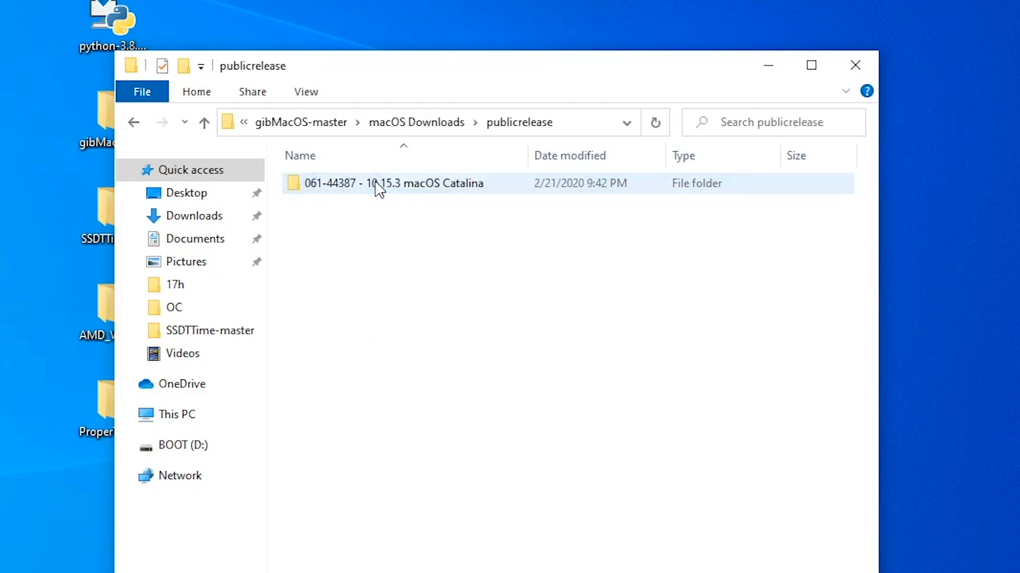
pyautogui.doubleClick(379, 186)
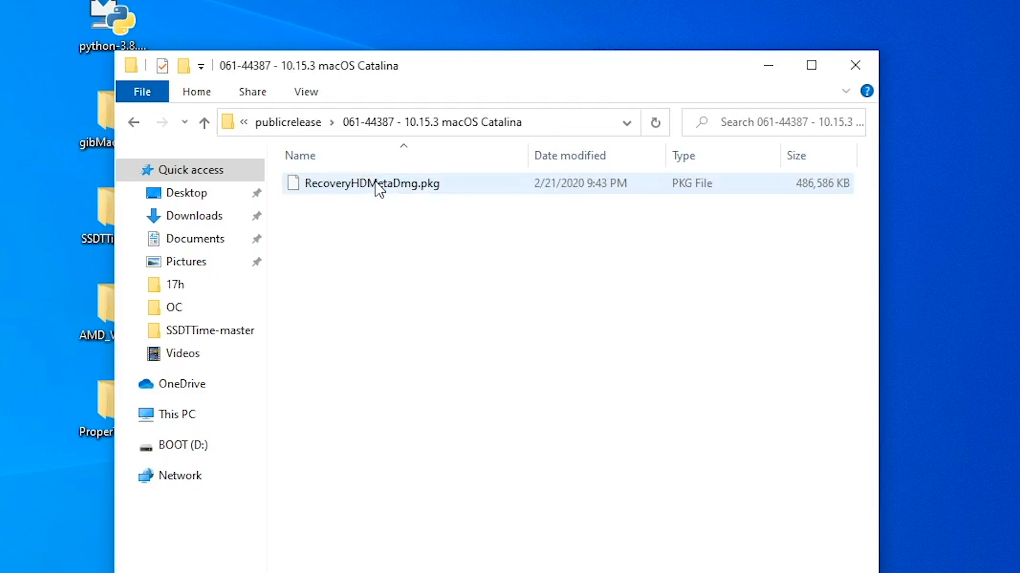
pyautogui.click(196, 94)
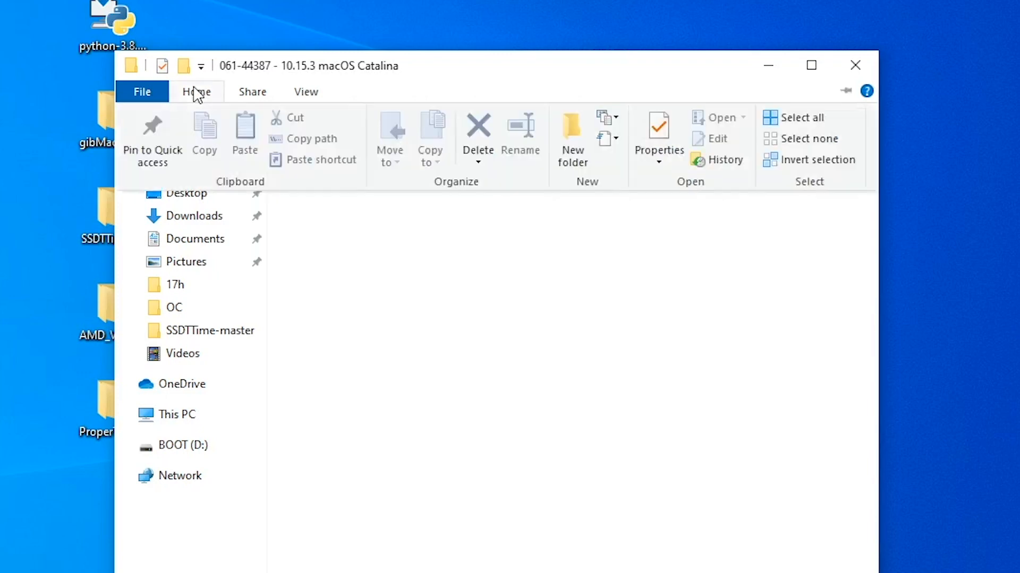
pyautogui.click(378, 247)
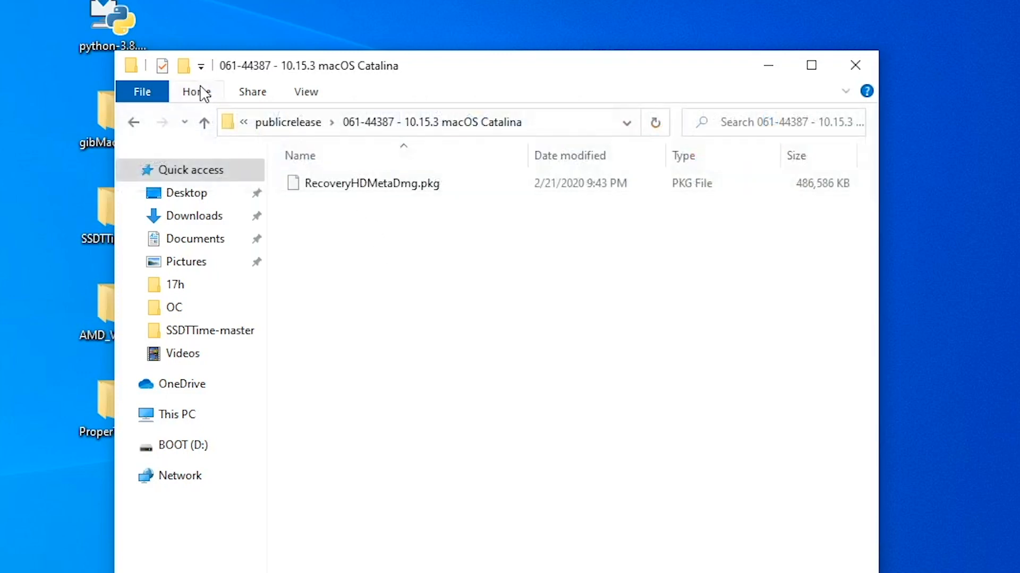
# Copy the full path of RecoveryHDMetaDmg.pkg in the 061-44387 - 10.15.3 macOS Catalina folder.
pyautogui.click(200, 94)
pyautogui.click(431, 230)
pyautogui.click(385, 186)
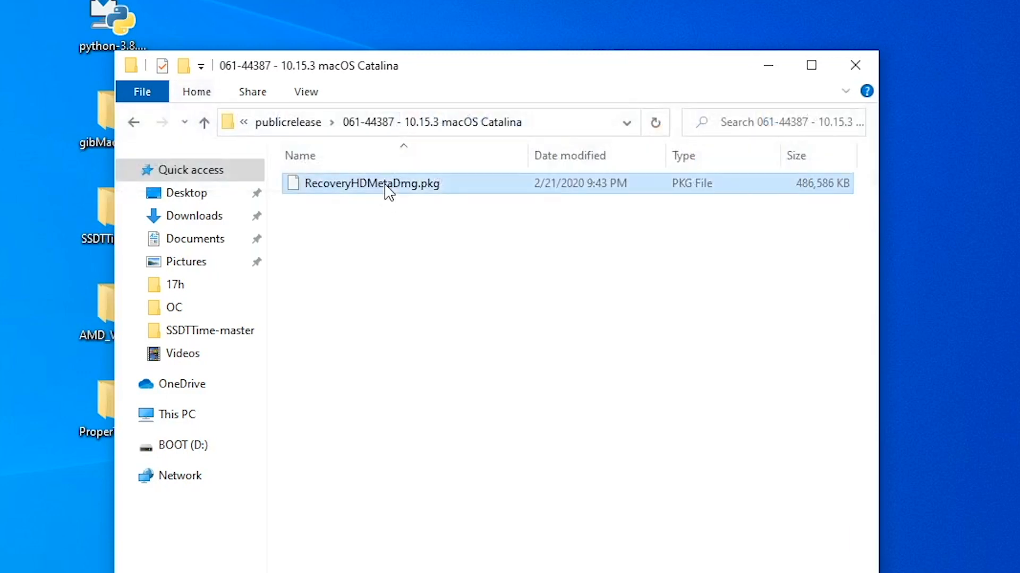
pyautogui.click(206, 95)
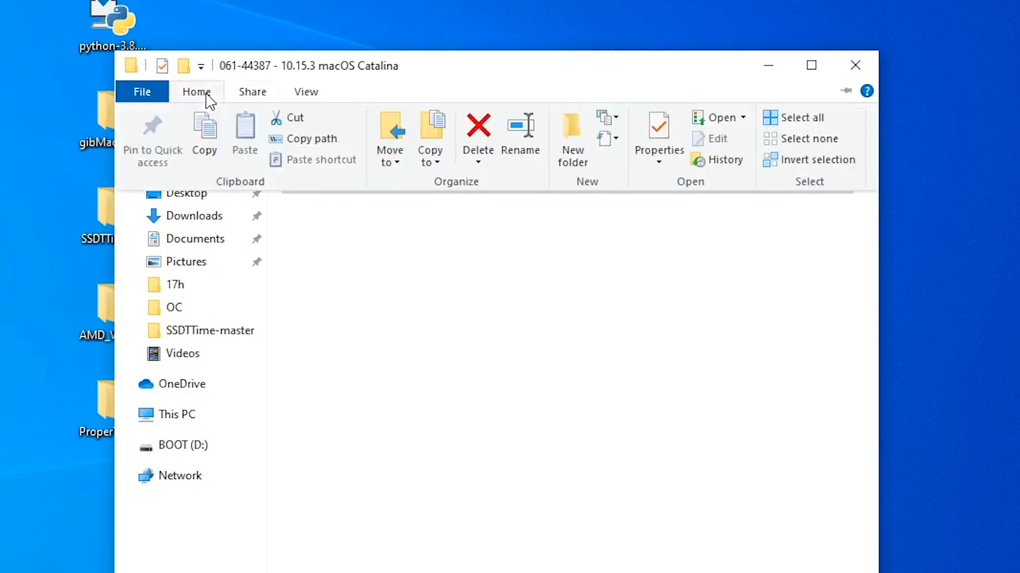
pyautogui.click(300, 143)
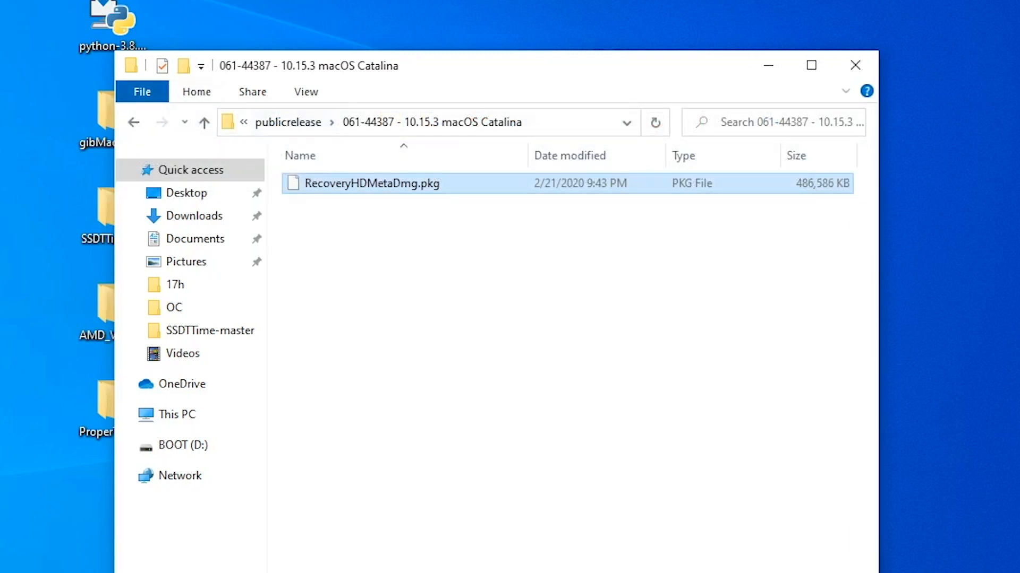
# Submit the copied RecoveryHDMetaDmg.pkg path as the recovery package, return to the main menu once OpenCore is installed, and close the console.
pyautogui.hotkey('alt', 'Tab')
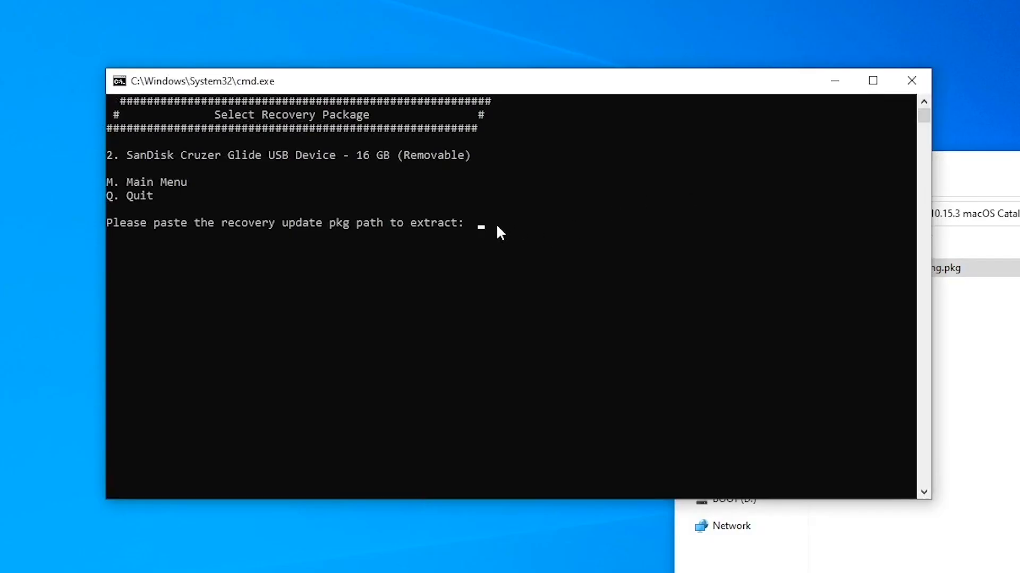
pyautogui.rightClick(499, 232)
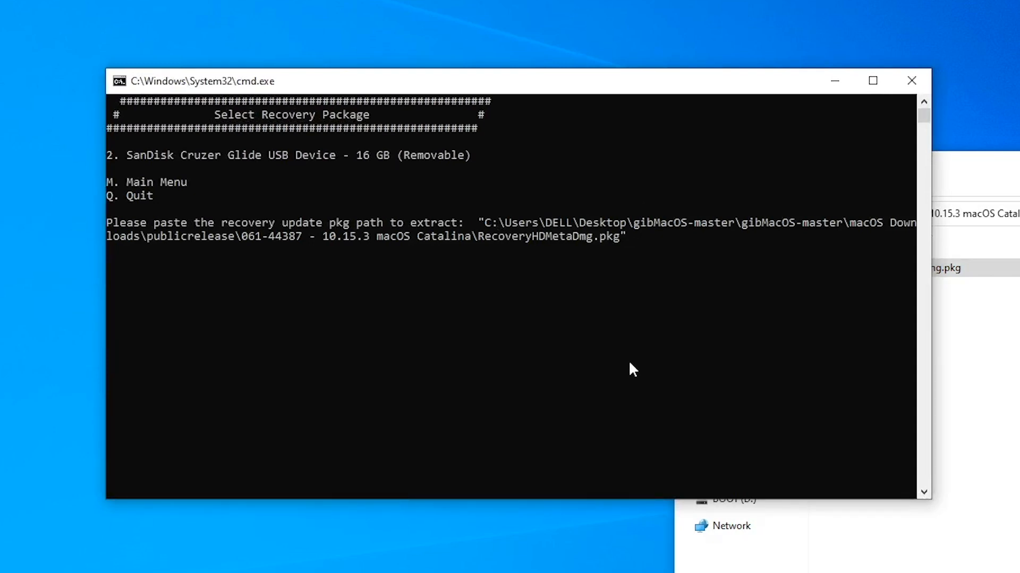
pyautogui.press('Return')
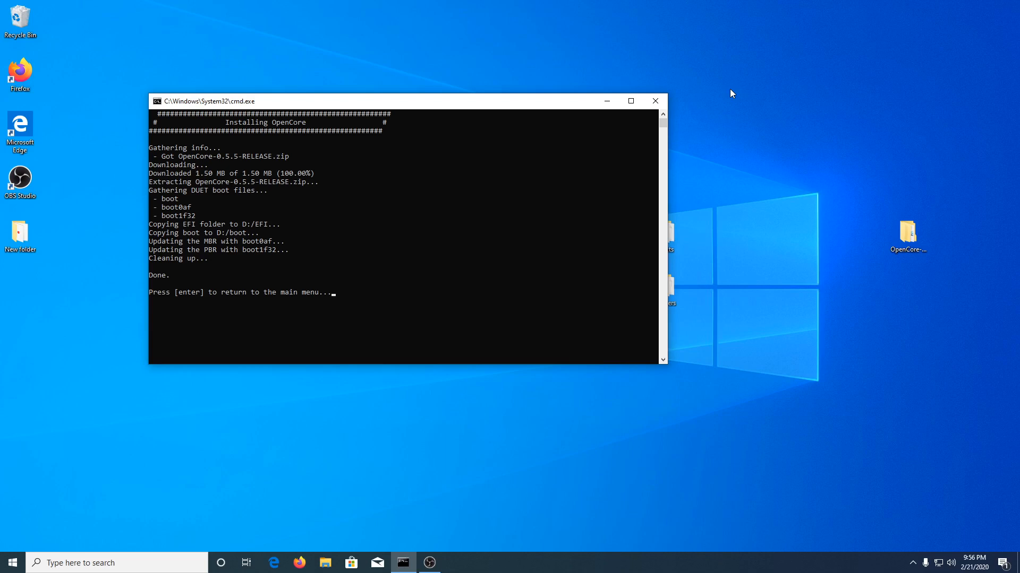
pyautogui.press('Return')
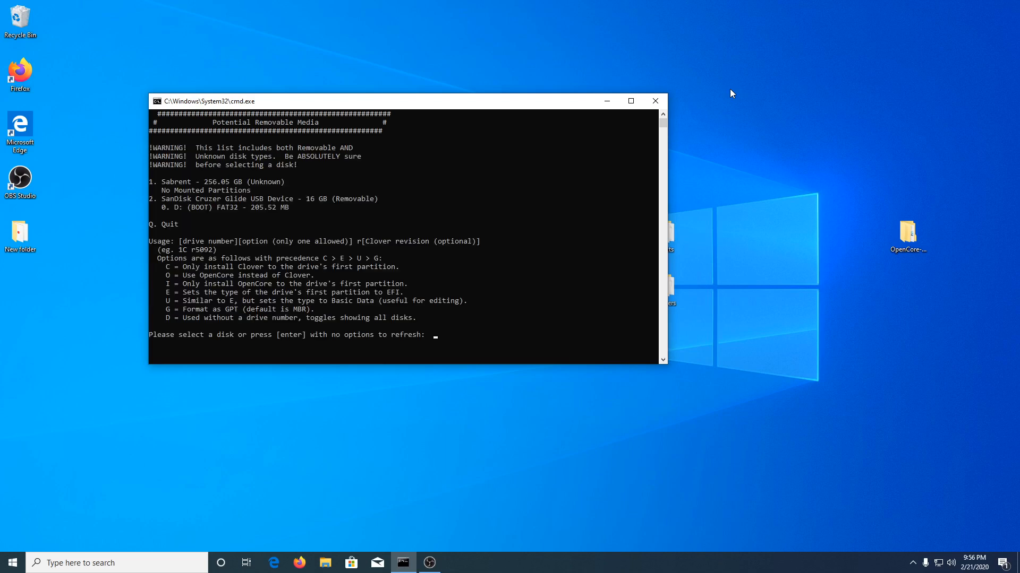
pyautogui.click(656, 102)
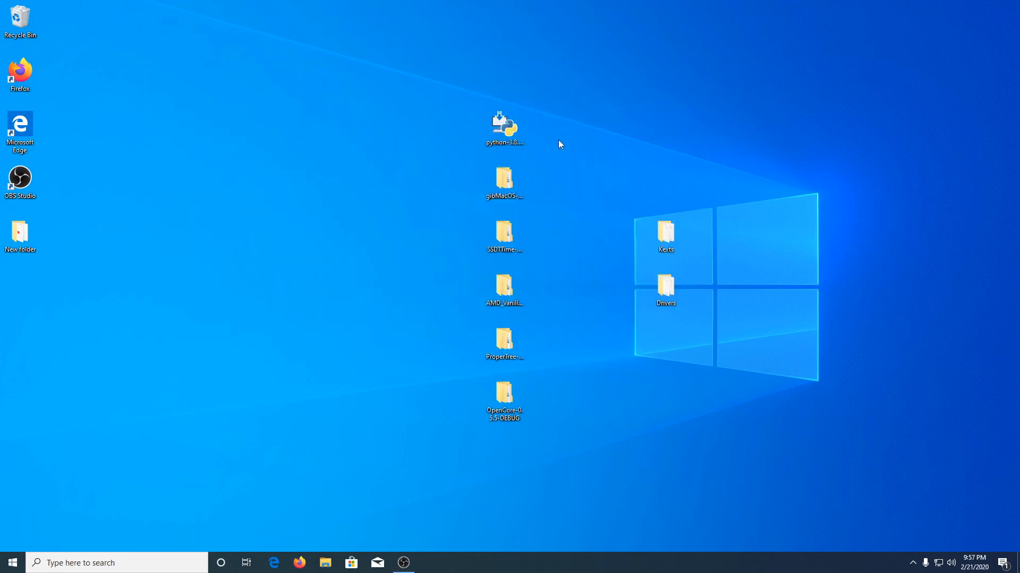
# Open a file window and browse to EFI > OC on the BOOT (D:) drive.
pyautogui.press('super+e')
pyautogui.moveTo(541, 160); pyautogui.dragTo(282, 146)
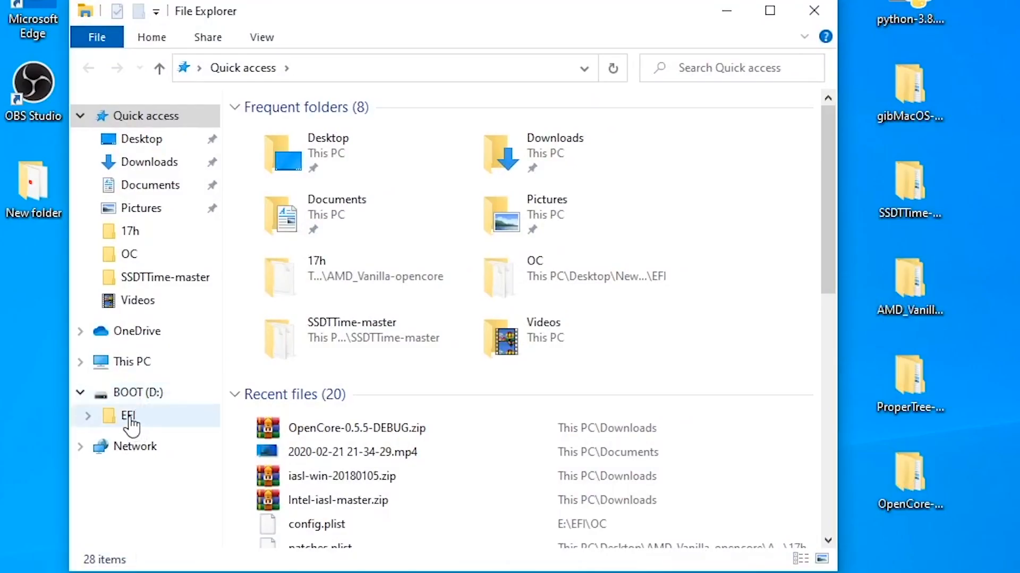
pyautogui.click(129, 418)
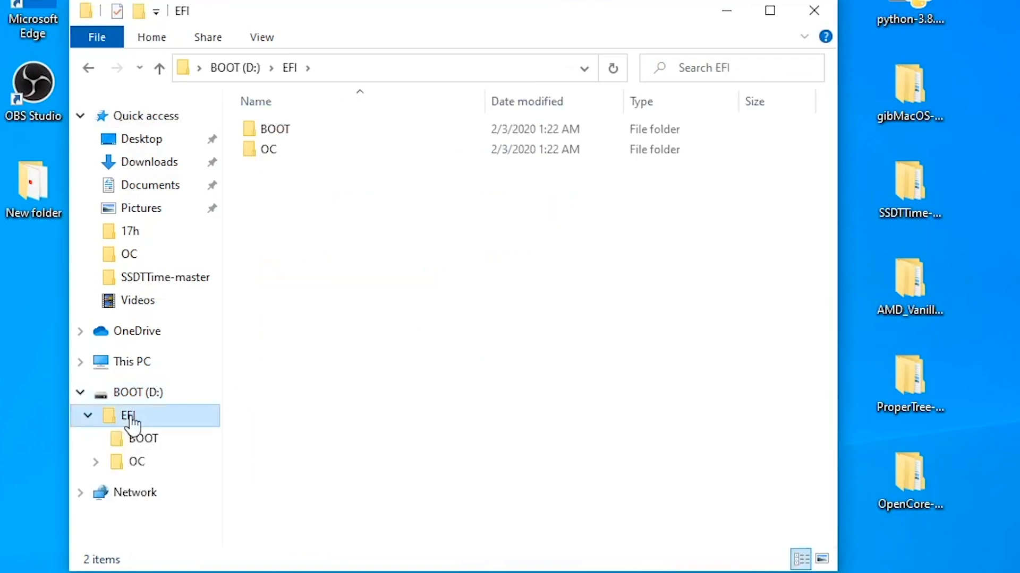
pyautogui.doubleClick(264, 152)
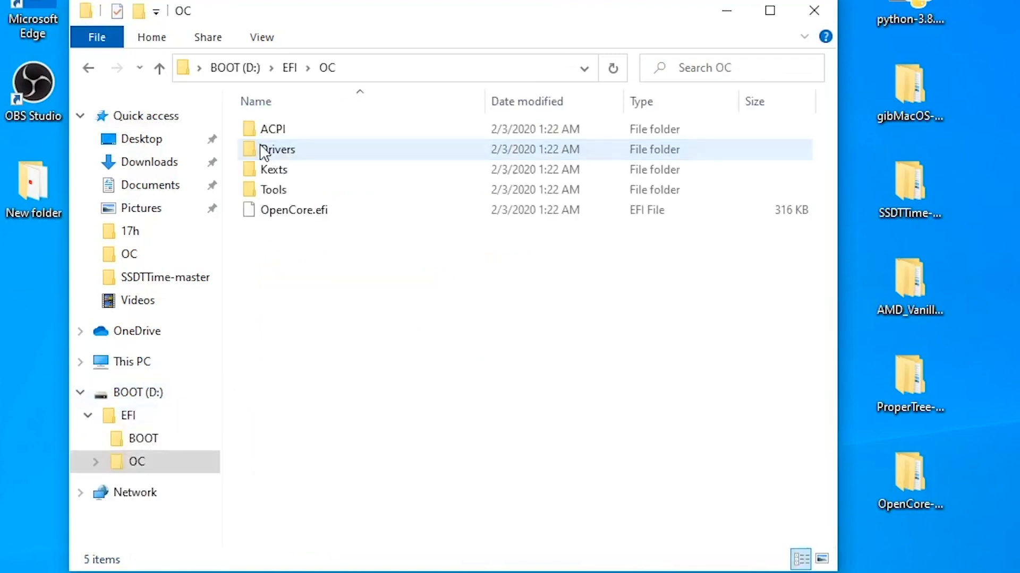
# Permanently delete CleanNvram.efi and VerifyMsrE2.efi from the OC folder's Tools subfolder.
pyautogui.doubleClick(273, 190)
pyautogui.moveTo(353, 182); pyautogui.dragTo(250, 121)
pyautogui.rightClick(291, 136)
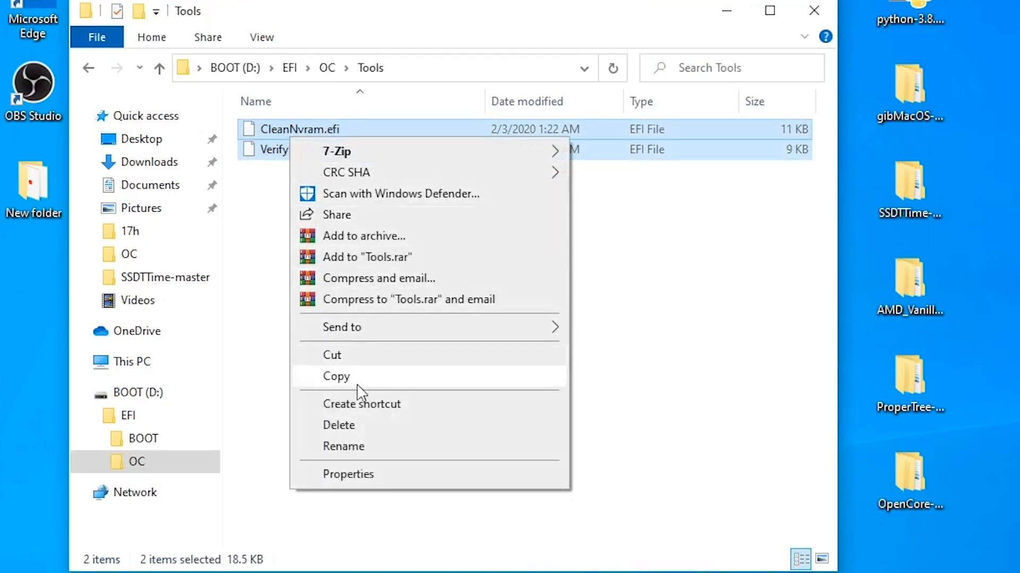
pyautogui.click(353, 428)
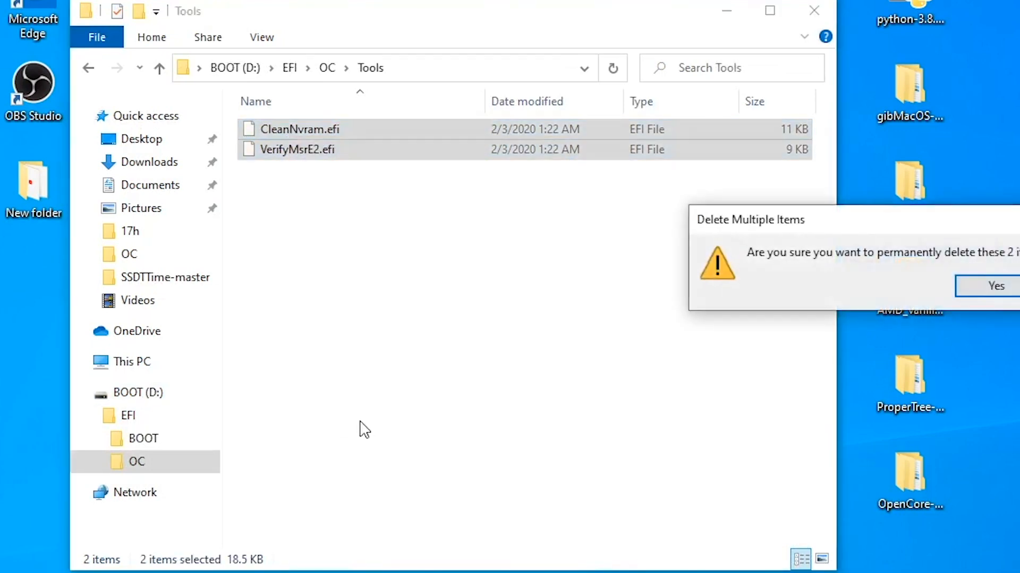
pyautogui.click(1001, 289)
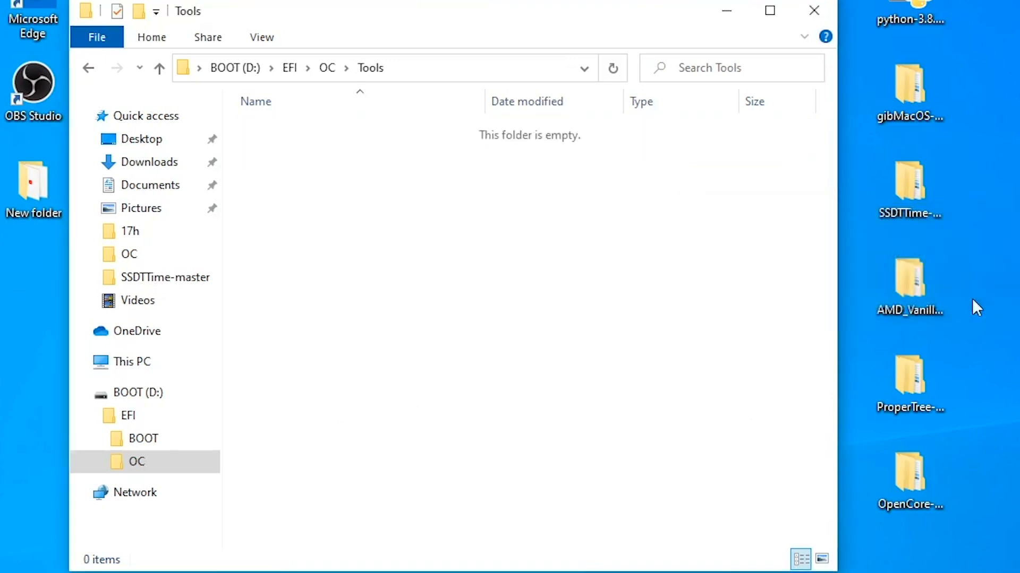
# Check the Kexts folder, then permanently delete AppleUsbKbDxe.efi, FwRuntimeServices.efi, NvmExpressDxe.efi and XhciDxe.efi from the OC folder's Drivers subfolder.
pyautogui.click(160, 69)
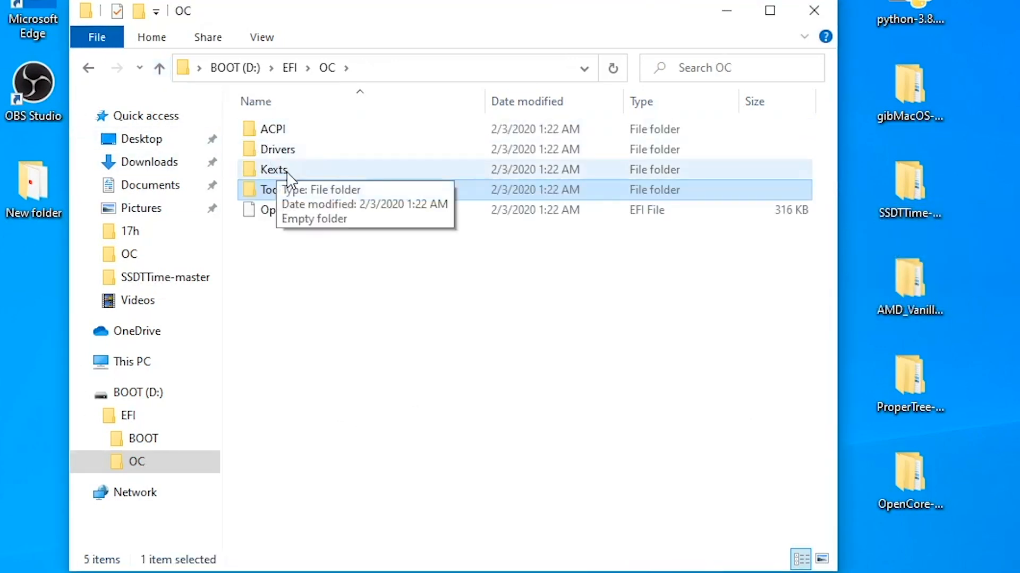
pyautogui.doubleClick(286, 173)
pyautogui.click(159, 68)
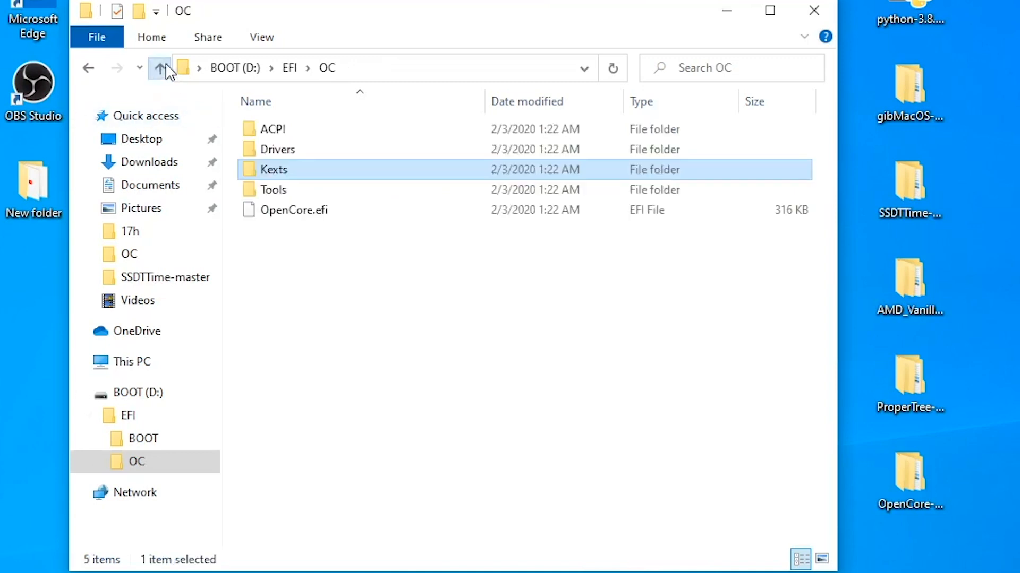
pyautogui.doubleClick(290, 159)
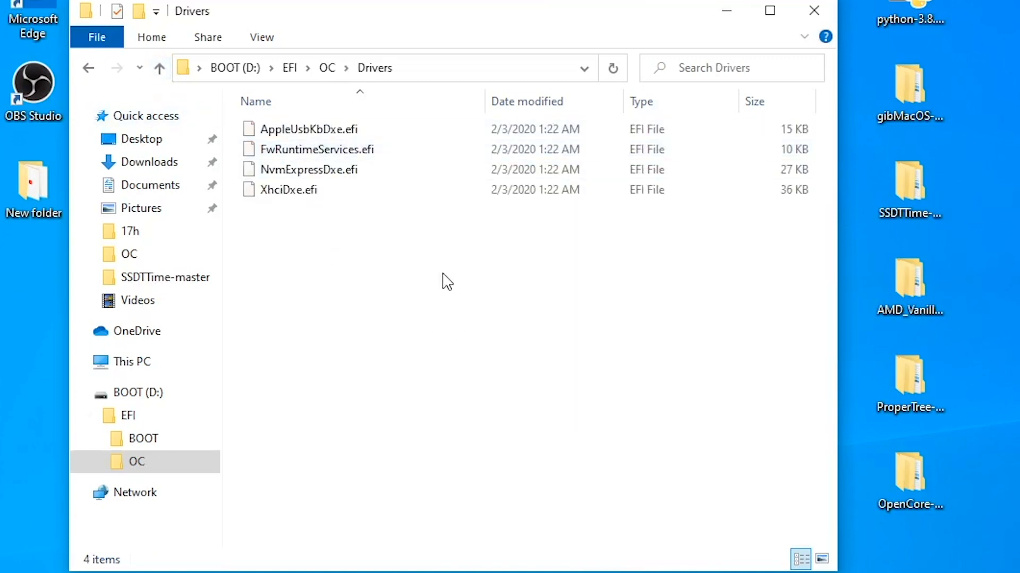
pyautogui.moveTo(437, 244); pyautogui.dragTo(263, 123)
pyautogui.rightClick(287, 156)
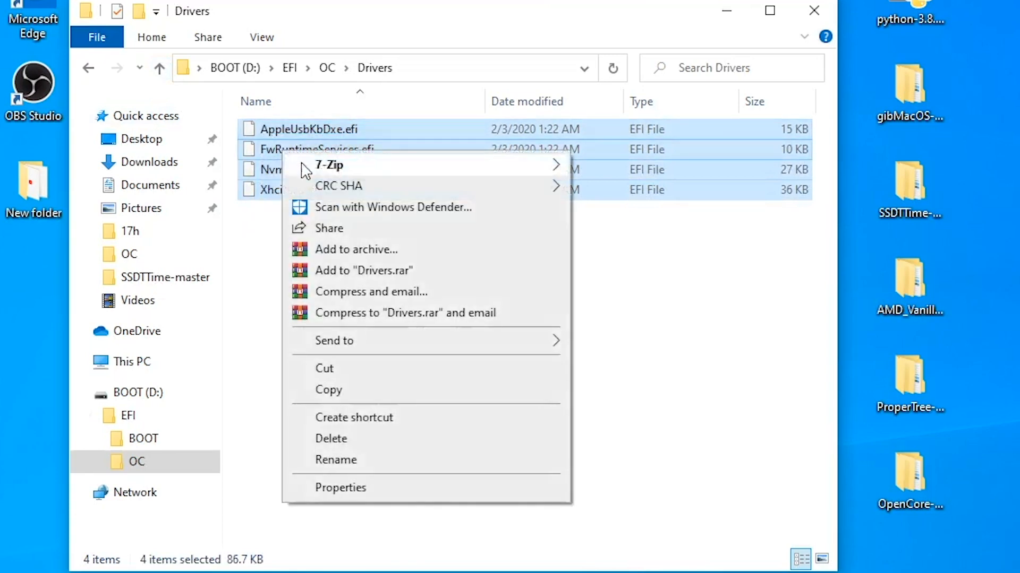
pyautogui.click(349, 439)
pyautogui.click(983, 288)
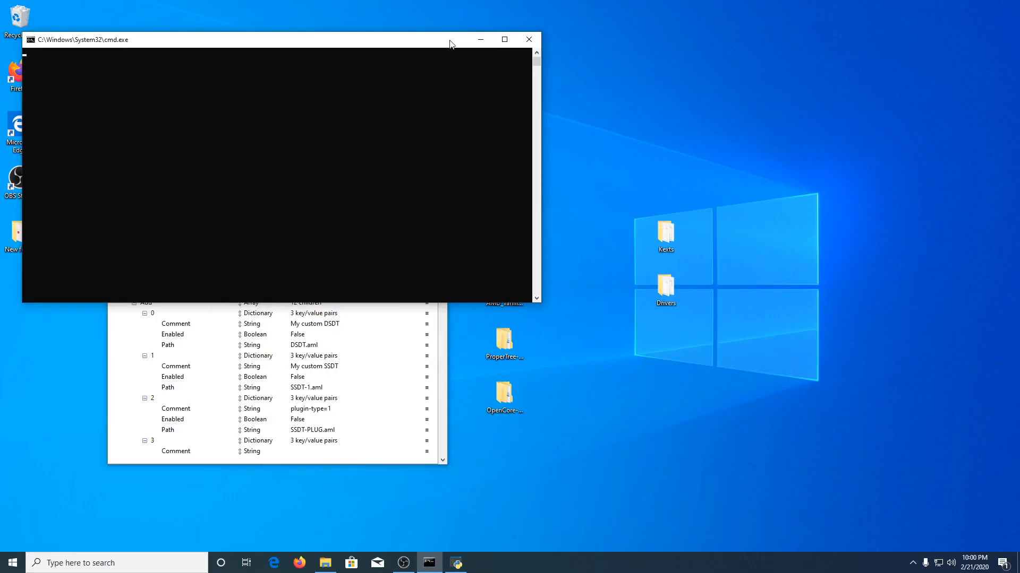
# Move the column of six icons, from the Python installer to the OpenCore folder, to the desktop's far right and reposition the console.
pyautogui.moveTo(451, 43); pyautogui.dragTo(348, 34)
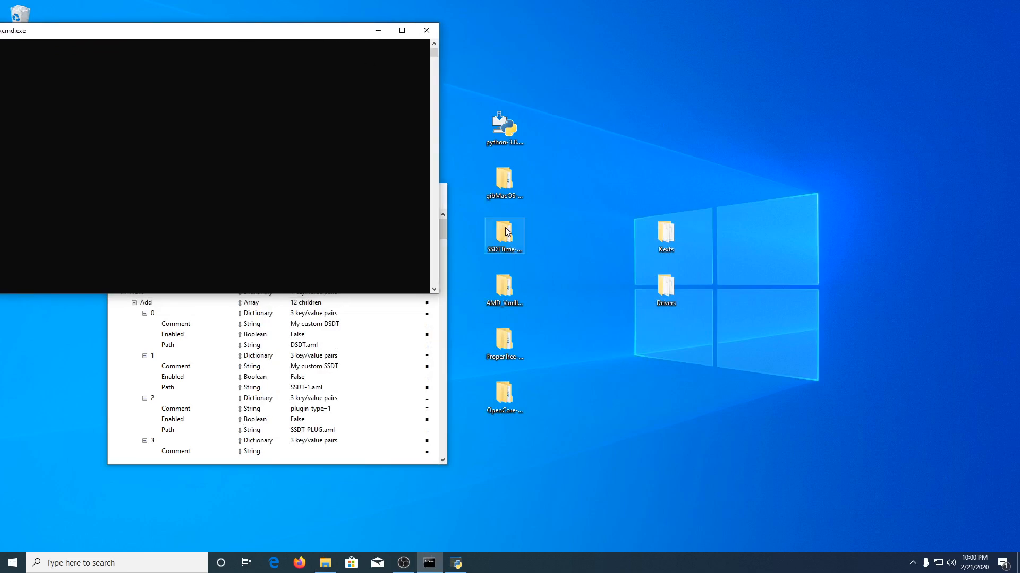
pyautogui.moveTo(547, 107); pyautogui.dragTo(486, 451)
pyautogui.moveTo(496, 337); pyautogui.dragTo(917, 333)
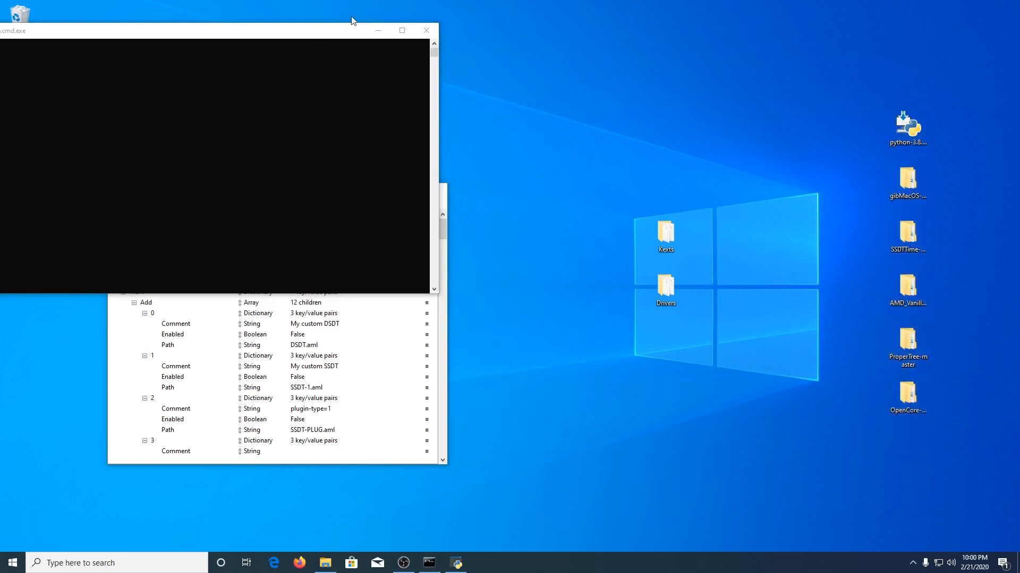
pyautogui.moveTo(336, 31); pyautogui.dragTo(565, 21)
# Open the inner SSDTTime-master folder and run SSDTTime.py, placing its console clear of the other windows.
pyautogui.doubleClick(905, 225)
pyautogui.doubleClick(668, 268)
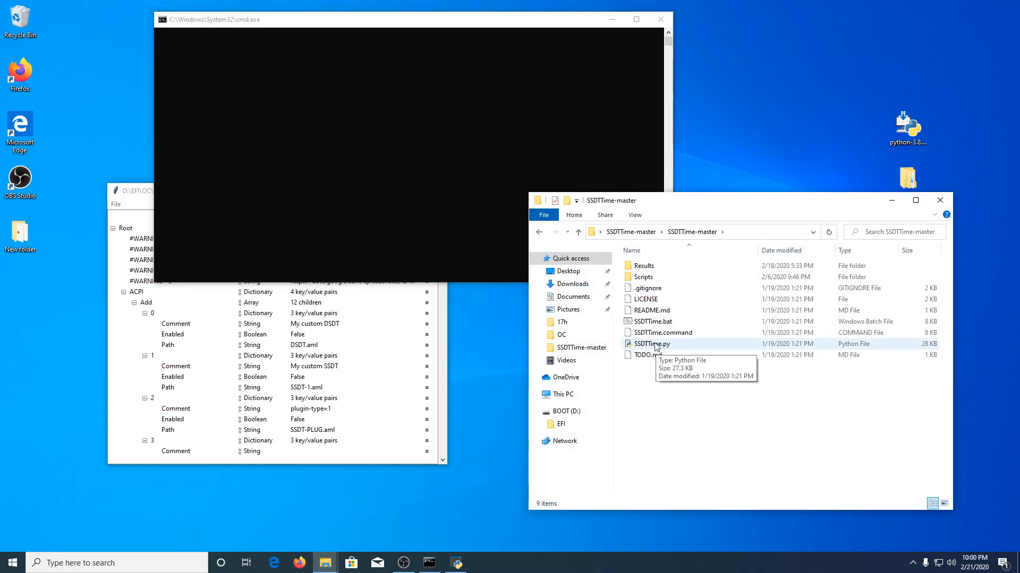
pyautogui.doubleClick(654, 344)
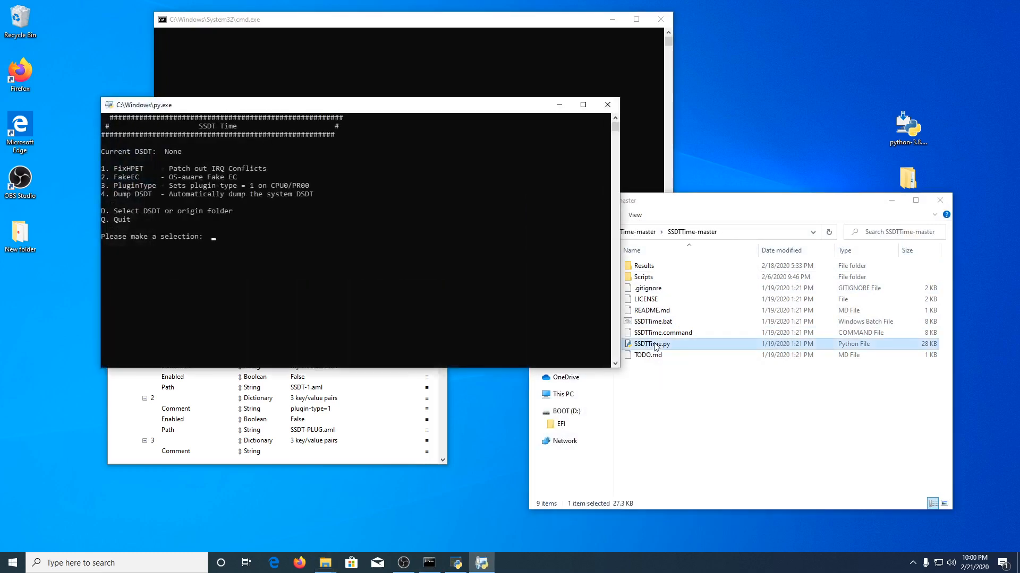
pyautogui.moveTo(425, 108); pyautogui.dragTo(520, 143)
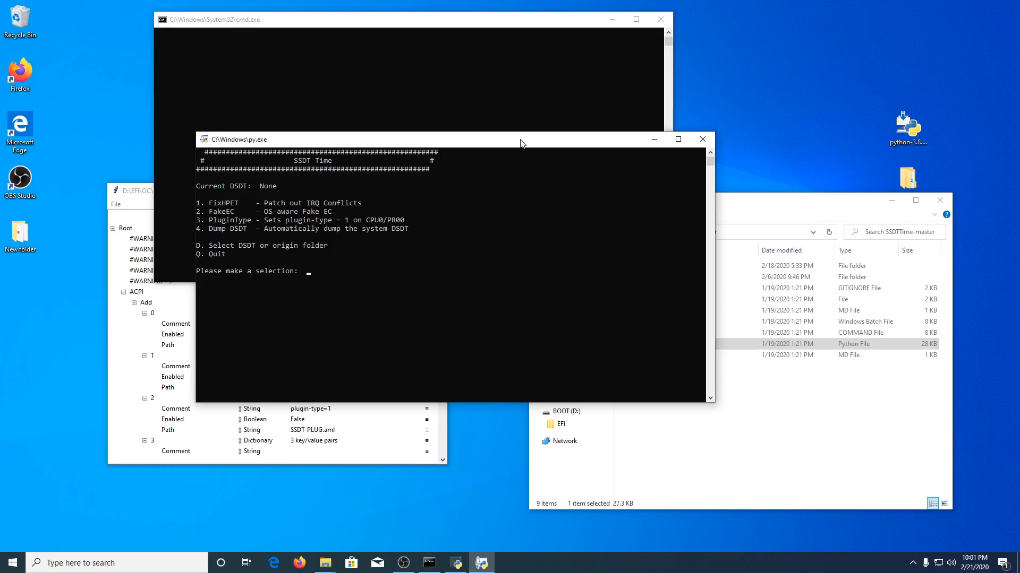
# Dump the system DSDT with SSDTTime option 4 and return to its main menu.
pyautogui.write('4')
pyautogui.press('Return')
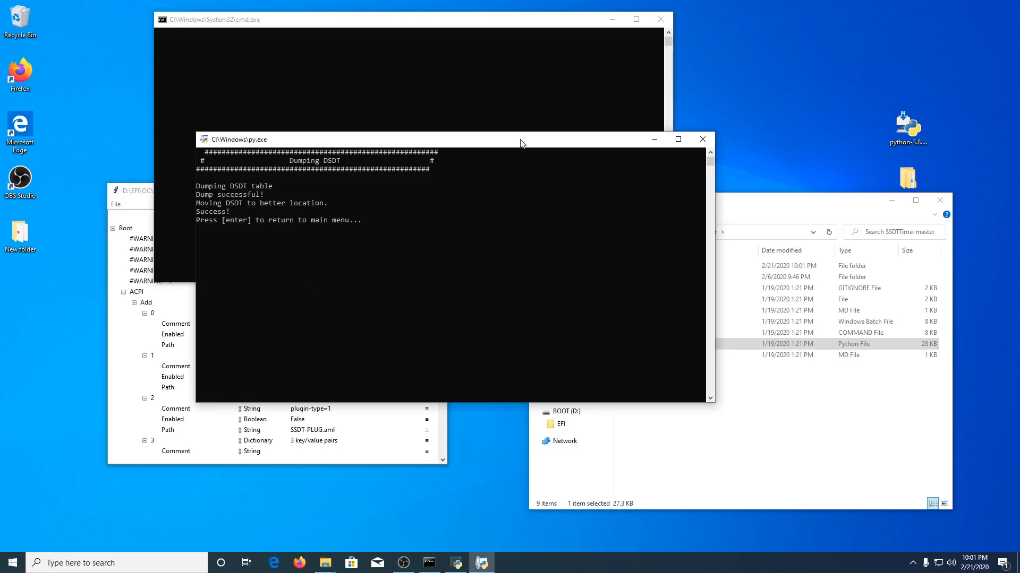
pyautogui.press('Return')
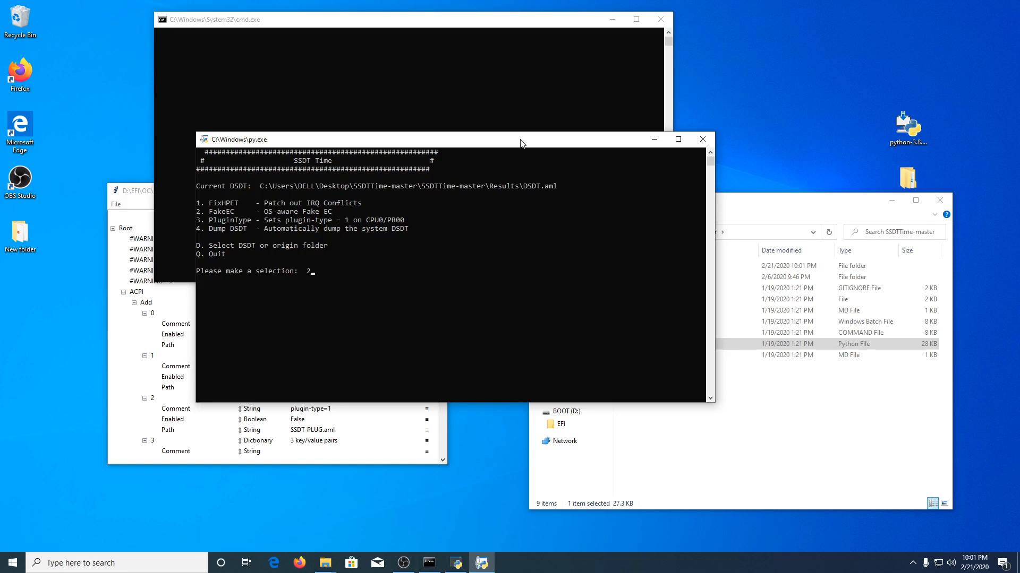
# Generate the fake EC SSDT with FakeEC option 2 and close the SSDTTime console.
pyautogui.press('Return')
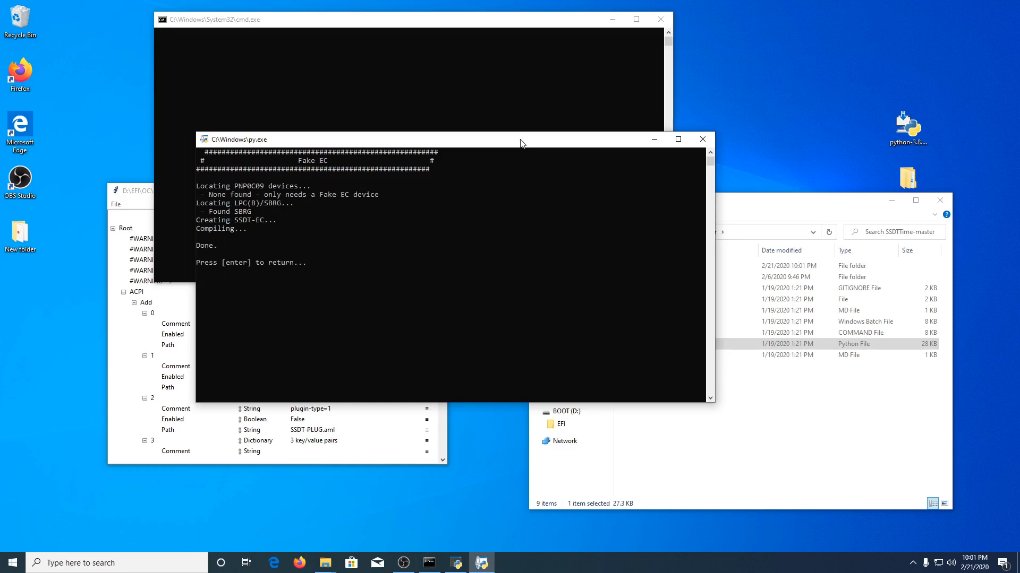
pyautogui.press('Return')
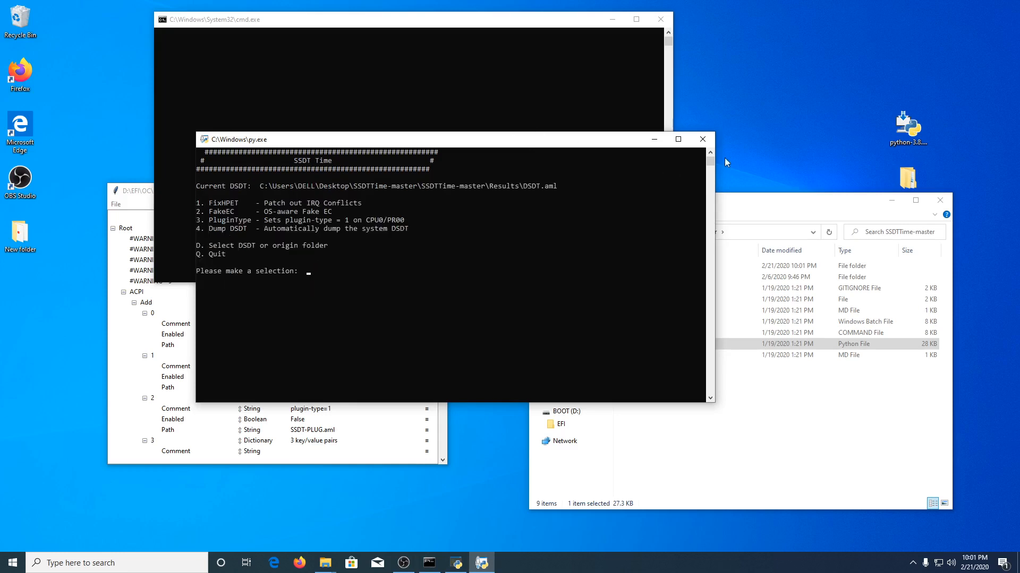
pyautogui.click(703, 140)
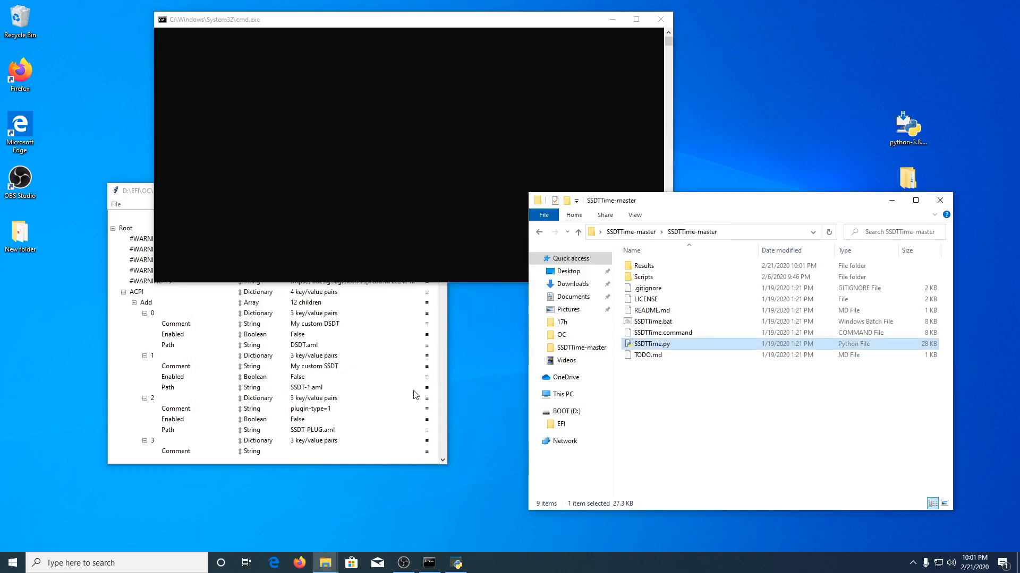
# Open SSDTTime's Results folder and arrange its window clear of the empty console.
pyautogui.moveTo(685, 204); pyautogui.dragTo(610, 157)
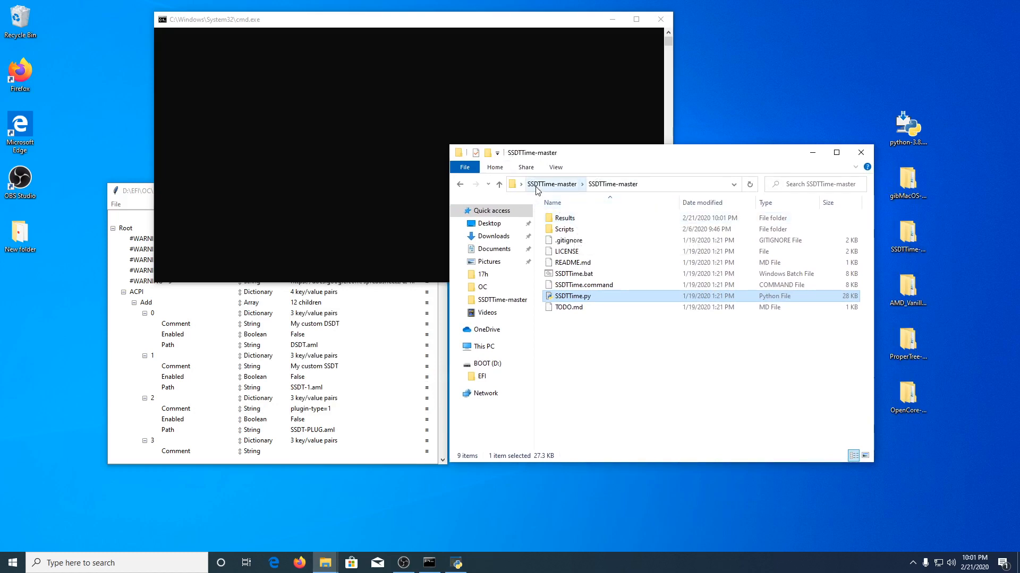
pyautogui.doubleClick(580, 221)
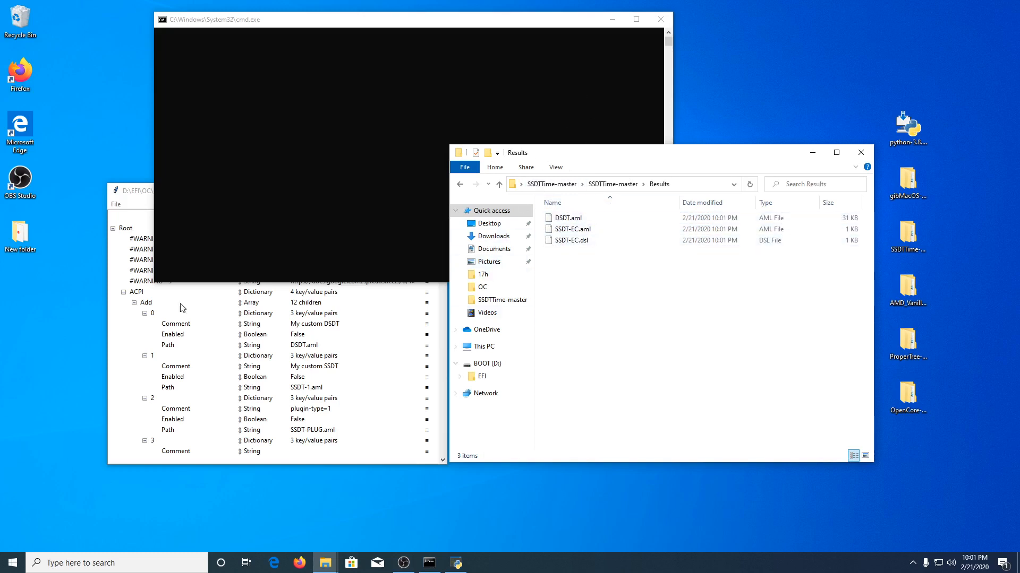
pyautogui.moveTo(364, 23); pyautogui.dragTo(249, 31)
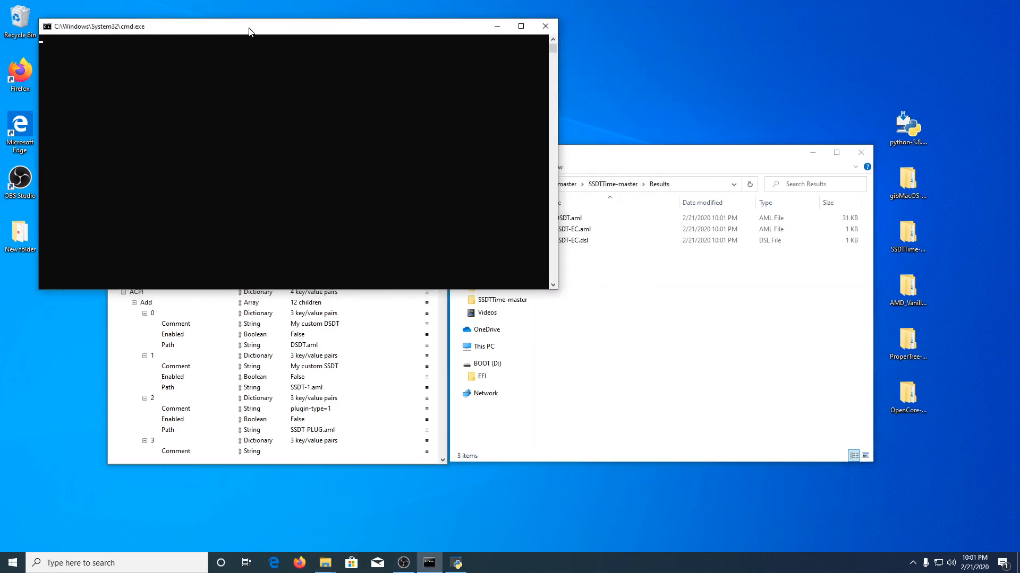
pyautogui.moveTo(609, 165); pyautogui.dragTo(677, 162)
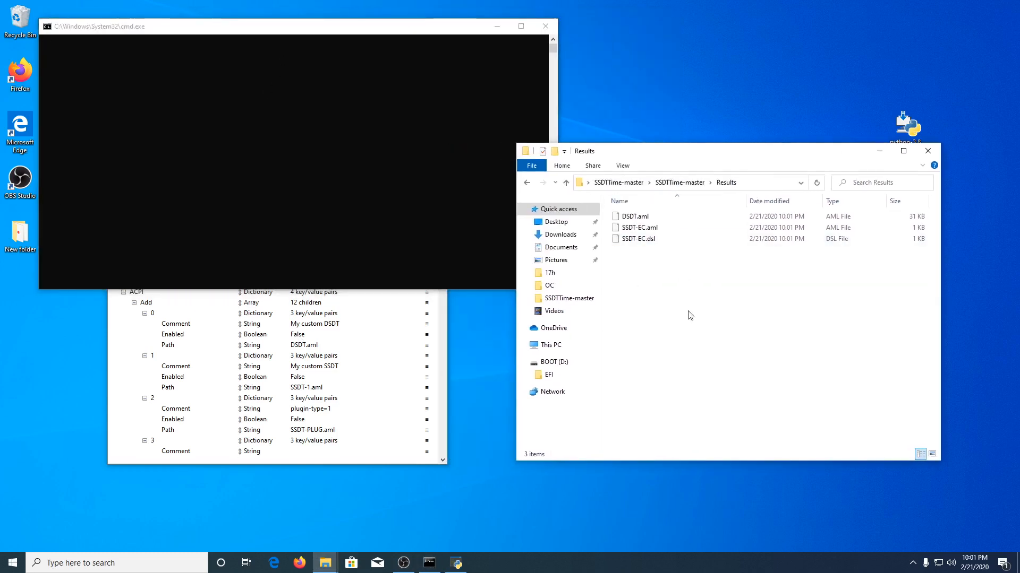
# Open the BOOT (D:) drive's EFI folder in a new window and place it beside the Results window.
pyautogui.rightClick(547, 376)
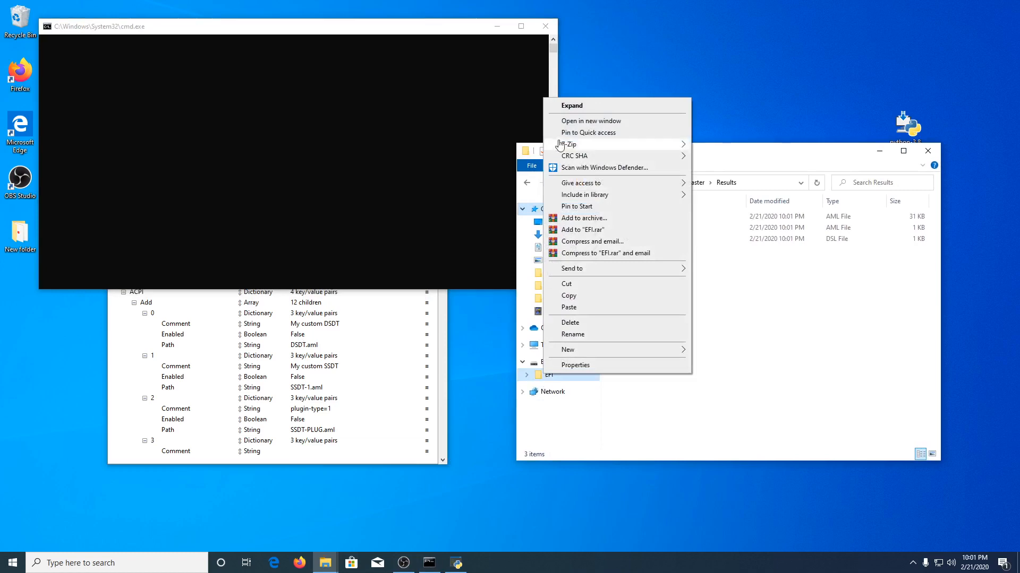
pyautogui.click(590, 120)
pyautogui.moveTo(649, 169); pyautogui.dragTo(198, 165)
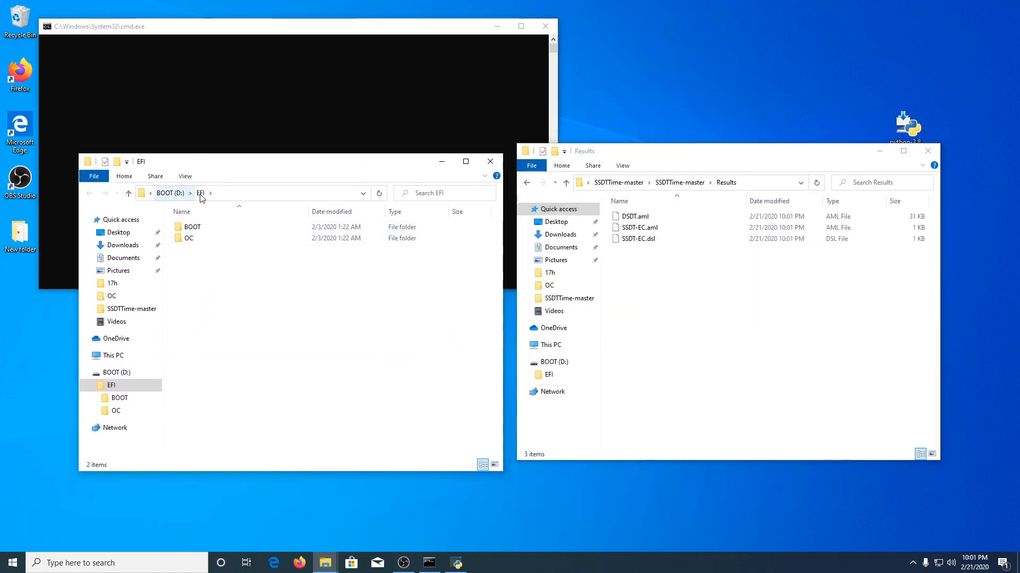
# Copy DSDT.aml, SSDT-EC.aml and SSDT-EC.dsl from Results into the BOOT drive's EFI/OC/ACPI folder and close the Results window.
pyautogui.doubleClick(189, 238)
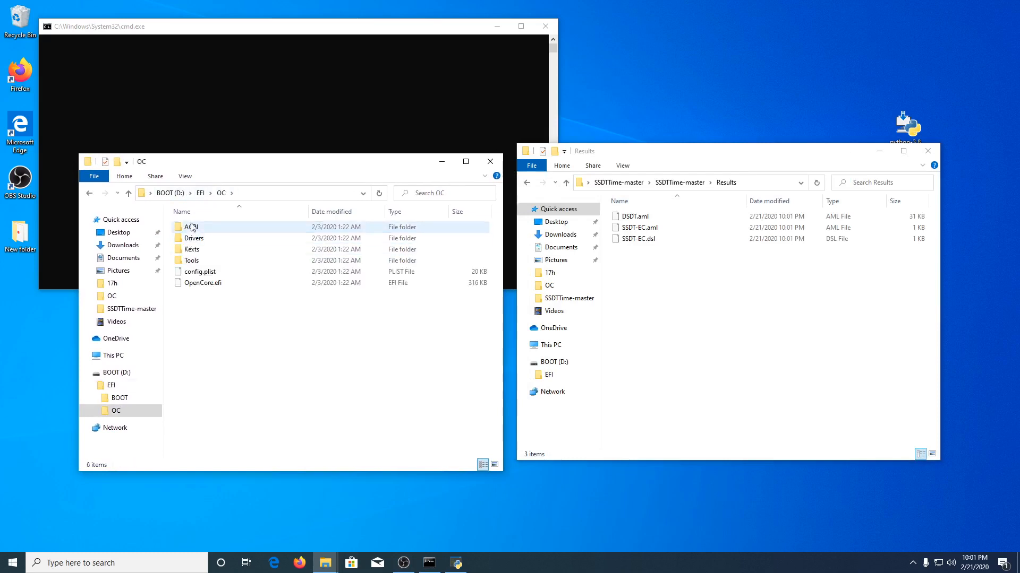
pyautogui.doubleClick(192, 229)
pyautogui.click(678, 267)
pyautogui.moveTo(677, 267); pyautogui.dragTo(269, 308)
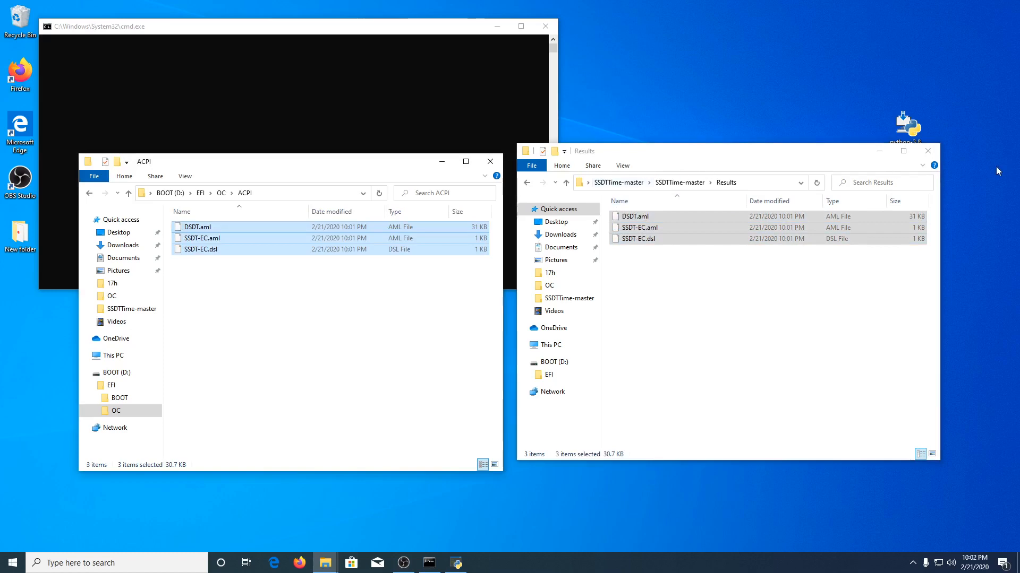
pyautogui.click(927, 151)
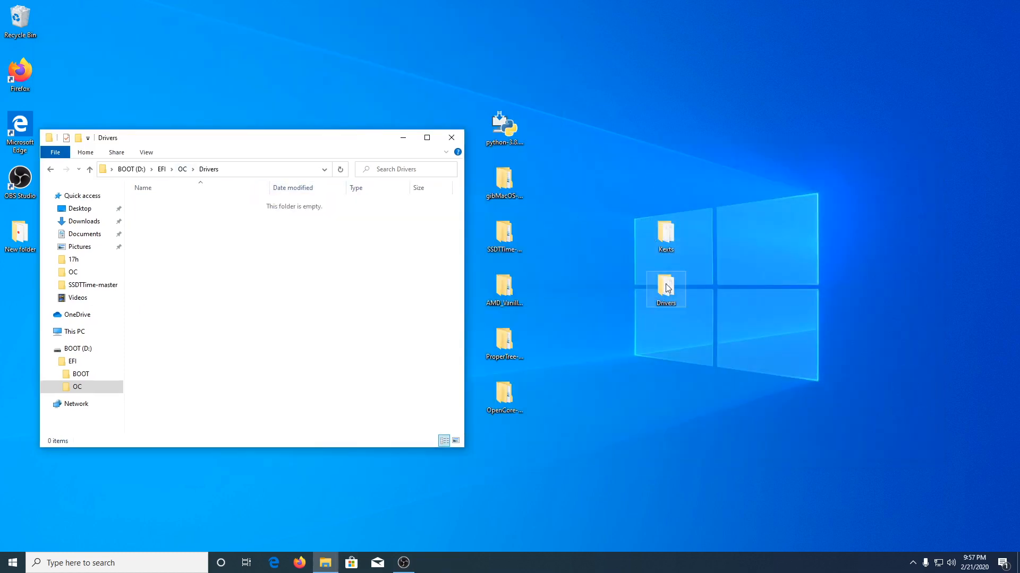
# Copy ApfsDriverLoader.efi, FwRuntimeServices.efi, VBoxHfs.efi and VirtualSmc.efi from the desktop Drivers folder into EFI/OC/Drivers on the BOOT drive.
pyautogui.doubleClick(668, 288)
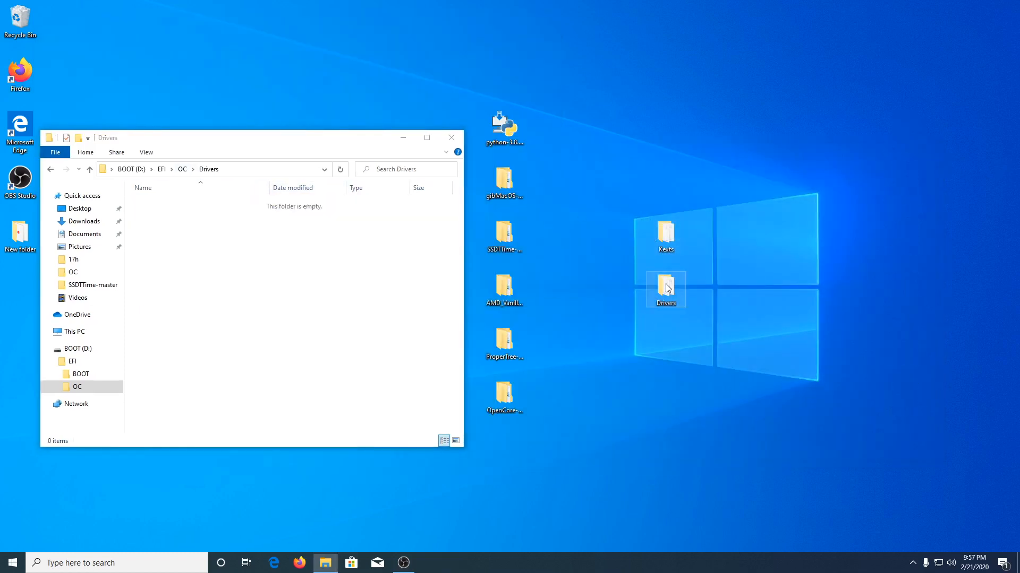
pyautogui.moveTo(274, 157); pyautogui.dragTo(739, 121)
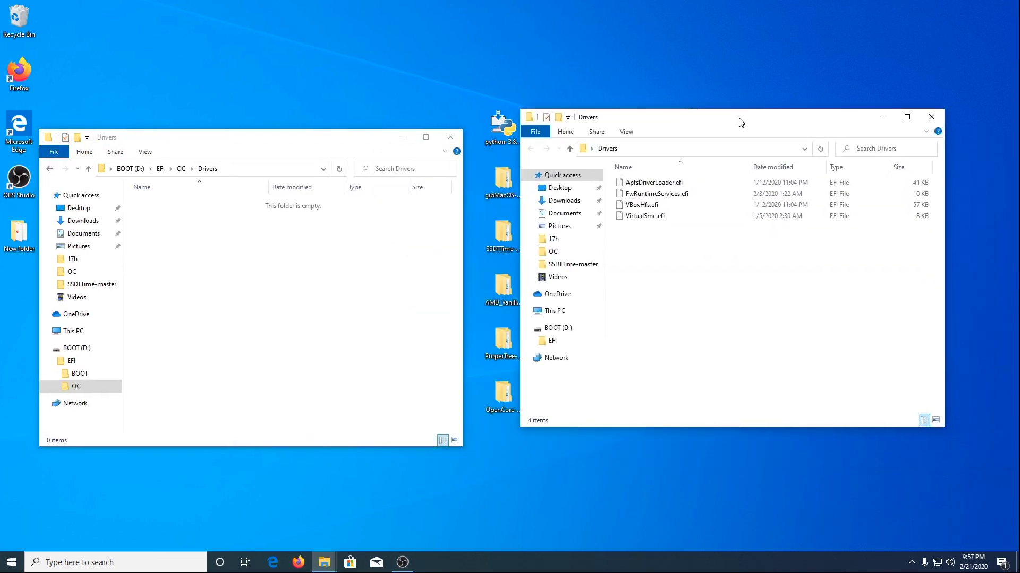
pyautogui.moveTo(708, 251); pyautogui.dragTo(622, 176)
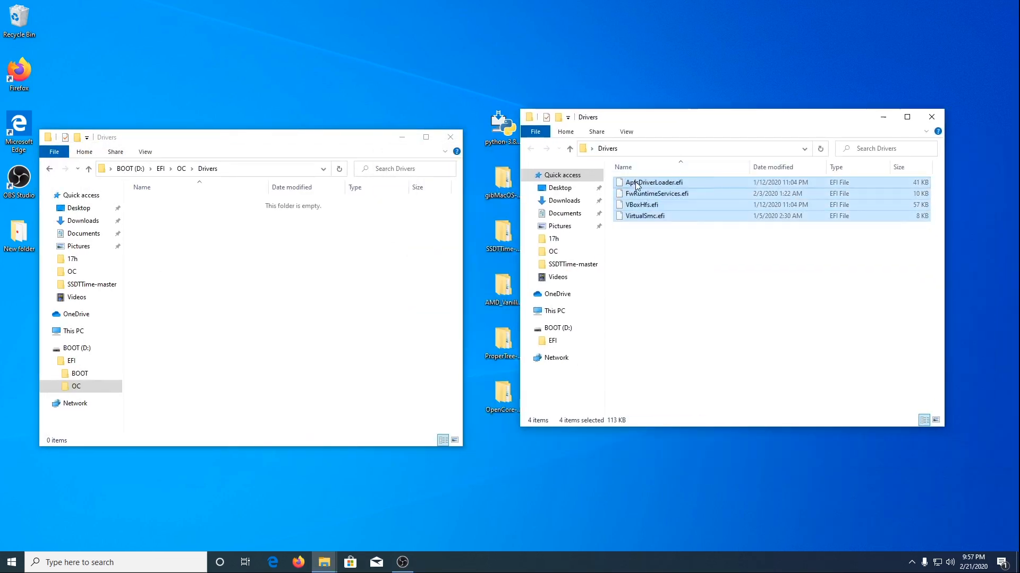
pyautogui.rightClick(636, 183)
pyautogui.click(661, 329)
pyautogui.click(189, 290)
pyautogui.rightClick(189, 287)
pyautogui.click(215, 360)
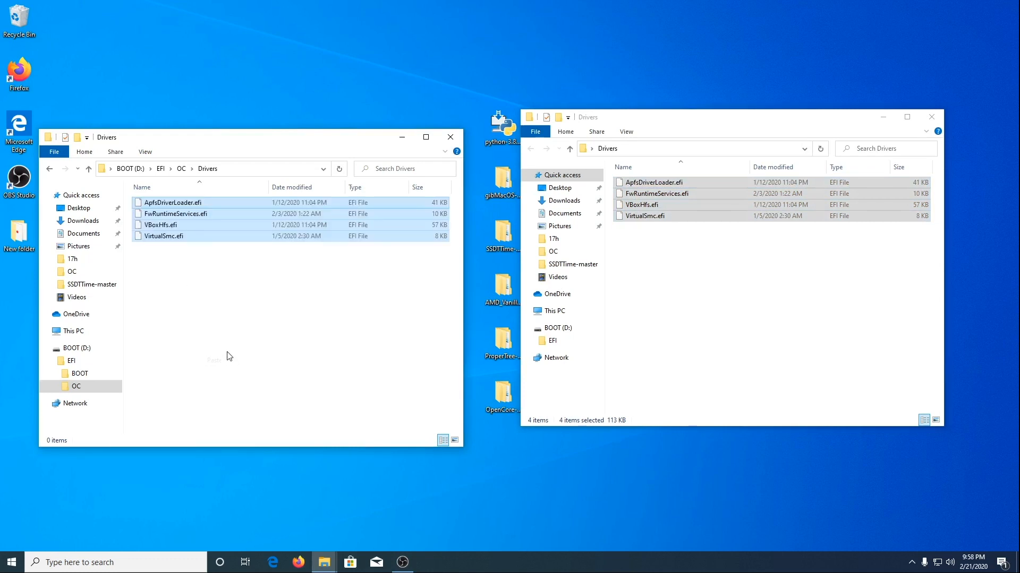
pyautogui.click(231, 354)
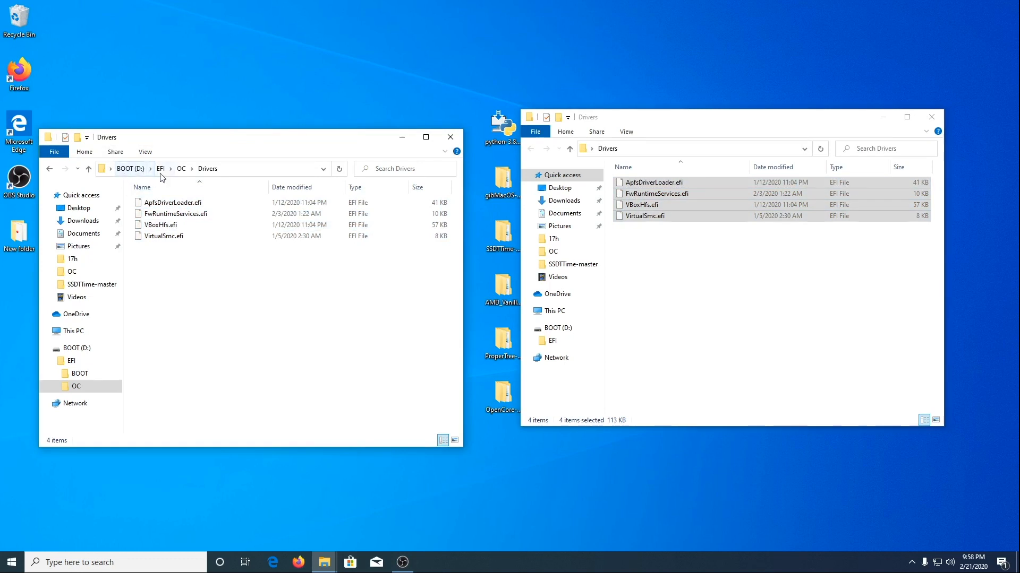
# Open the EFI/OC/Kexts folder on BOOT (D:) and place the desktop Kexts folder's window beside it.
pyautogui.click(89, 169)
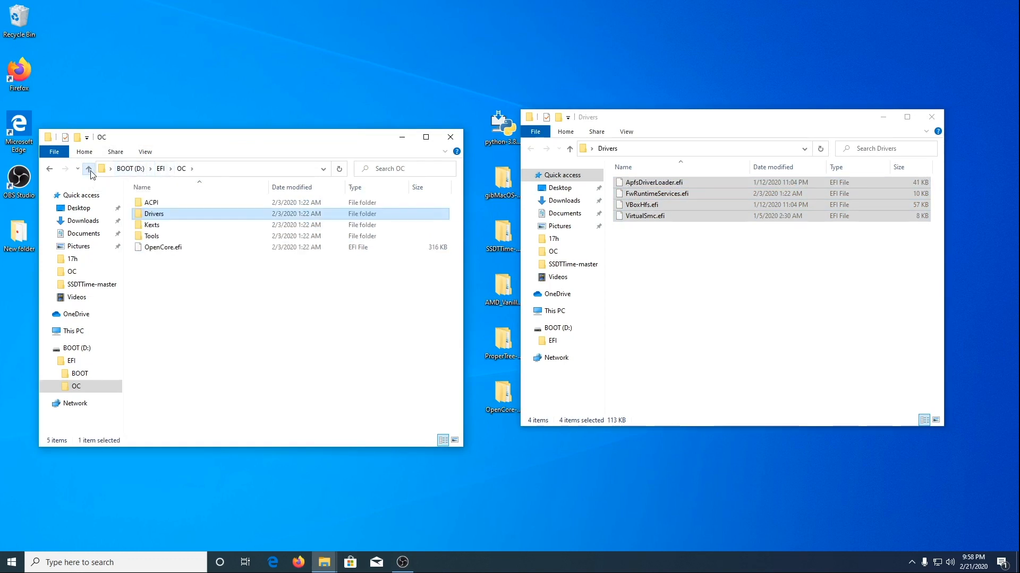
pyautogui.doubleClick(155, 226)
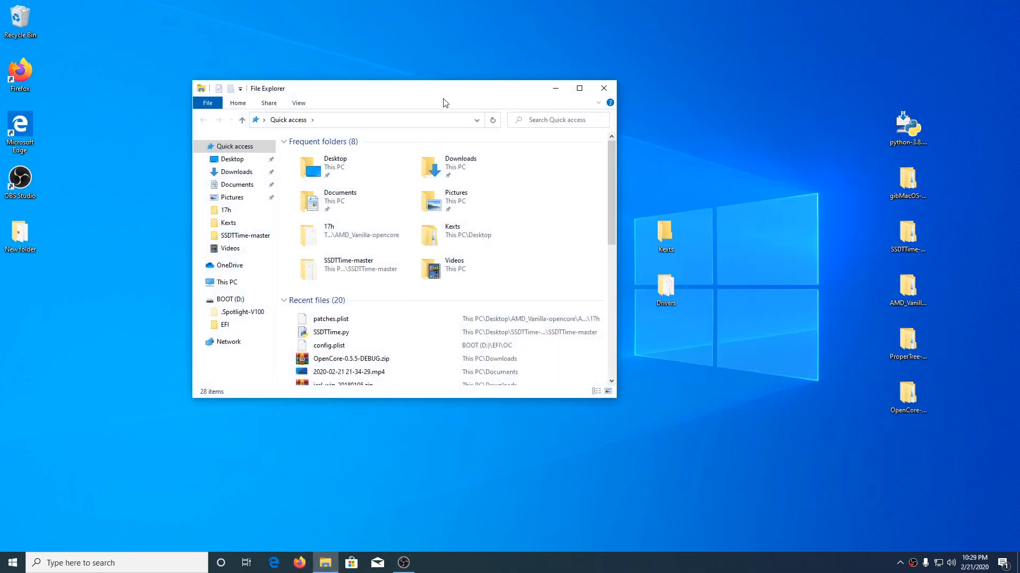
pyautogui.moveTo(445, 102); pyautogui.dragTo(376, 109)
pyautogui.click(157, 333)
pyautogui.doubleClick(237, 173)
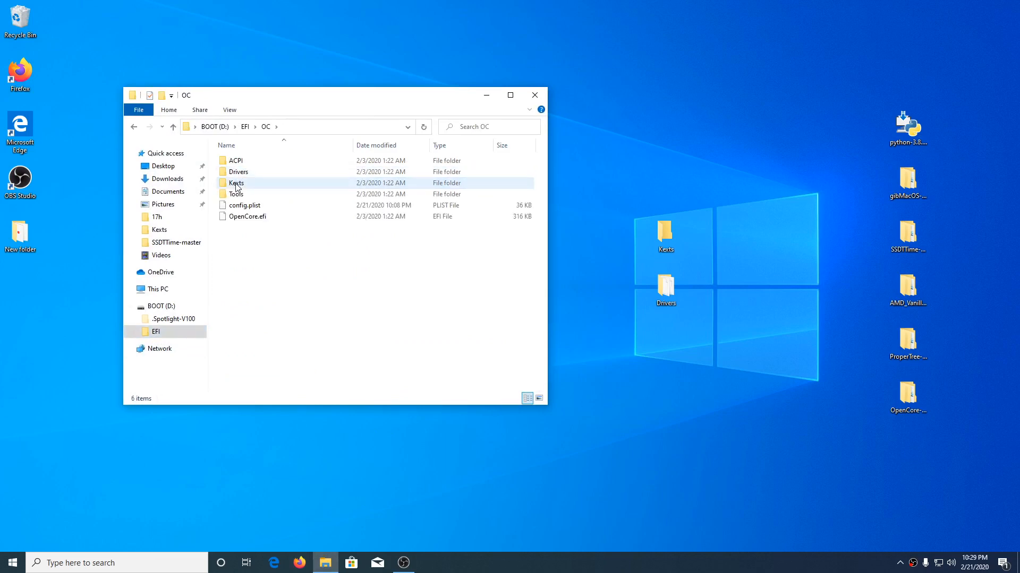
pyautogui.moveTo(344, 94); pyautogui.dragTo(392, 117)
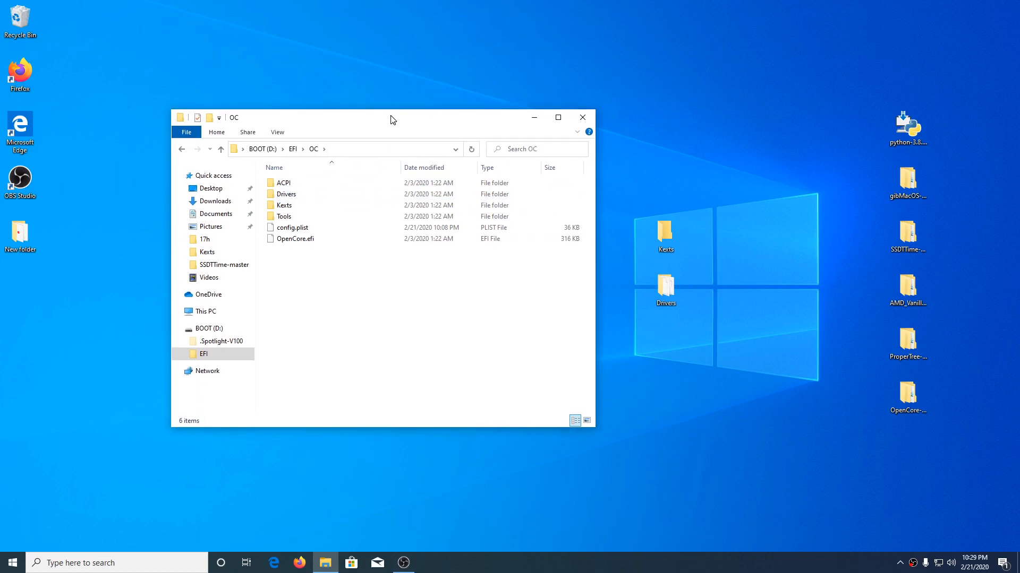
pyautogui.doubleClick(305, 208)
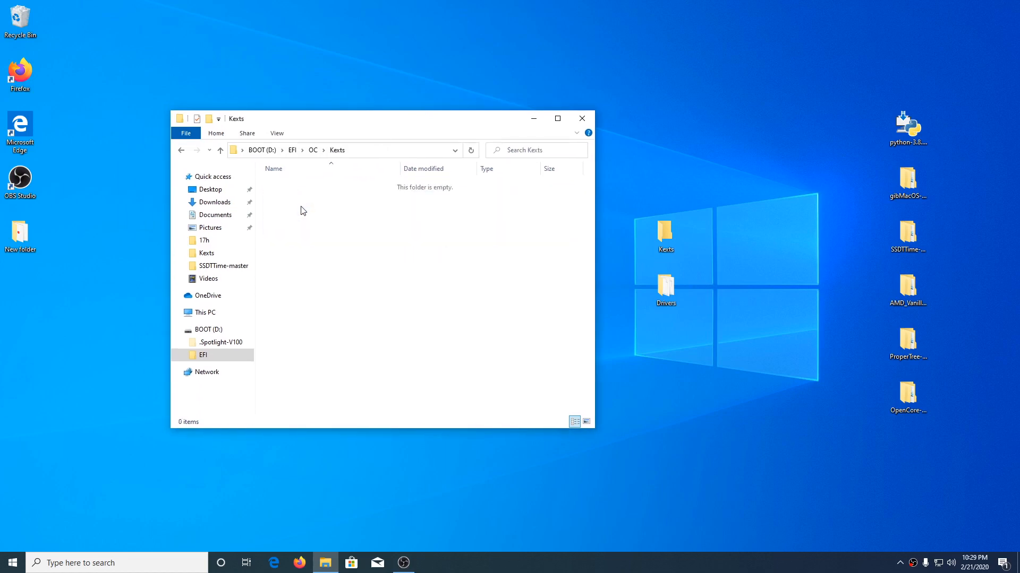
pyautogui.doubleClick(663, 235)
pyautogui.moveTo(399, 136); pyautogui.dragTo(763, 140)
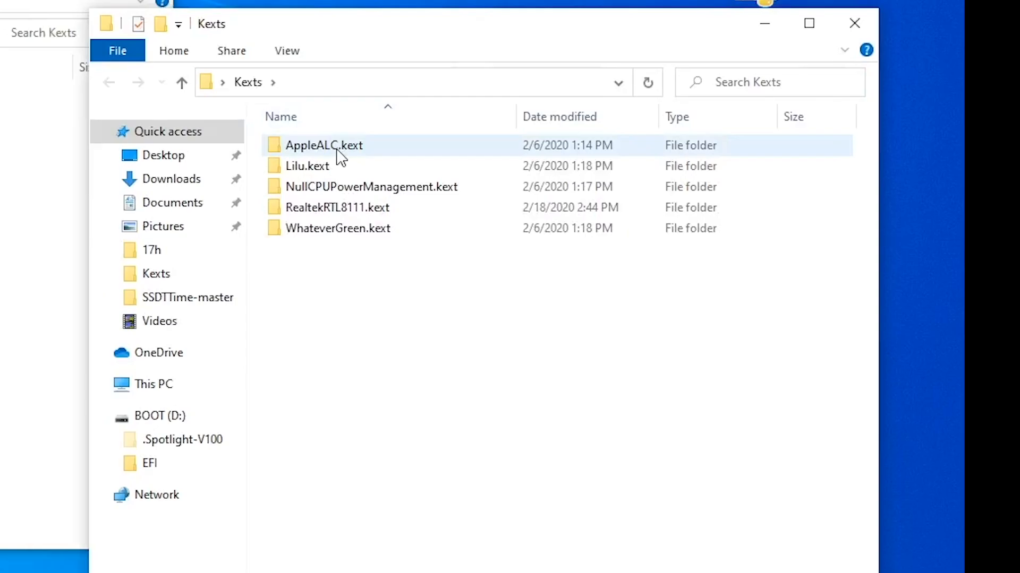
# Look through AppleALC.kext in the desktop Kexts folder down to its MacOS folder and go back up.
pyautogui.doubleClick(339, 146)
pyautogui.doubleClick(338, 149)
pyautogui.doubleClick(339, 152)
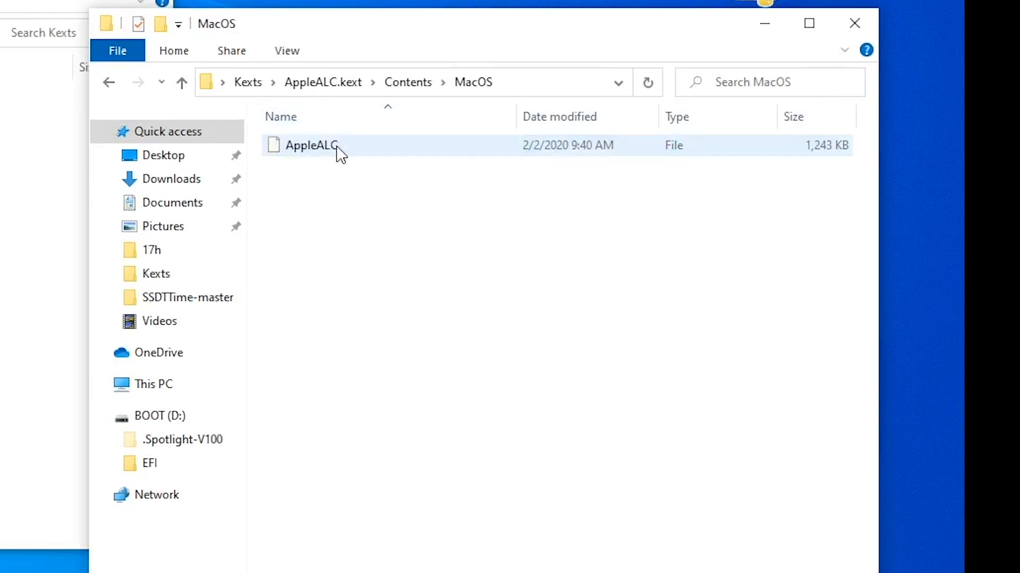
pyautogui.click(182, 83)
pyautogui.click(182, 83)
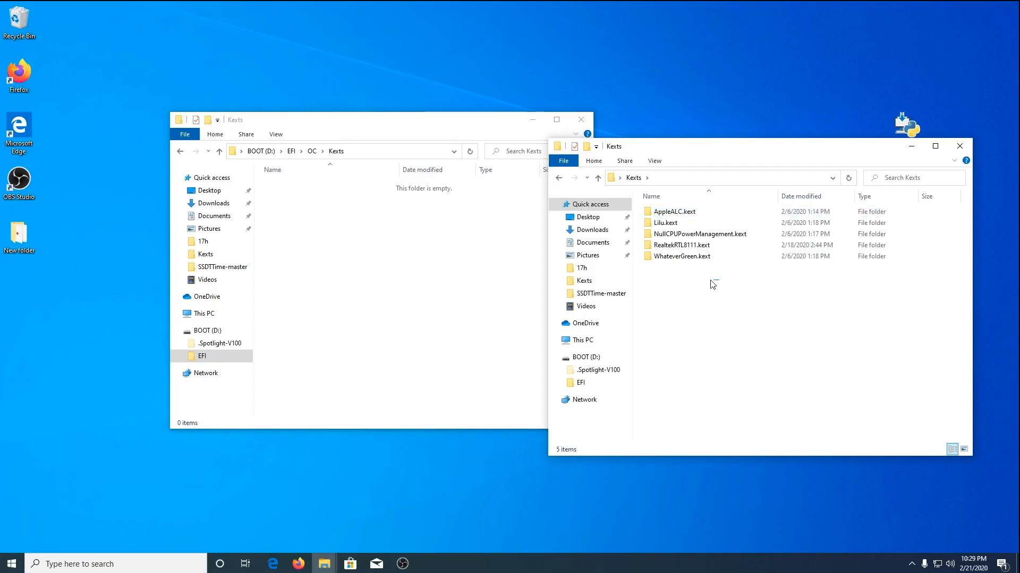
# Copy the AppleALC, Lilu, NullCPUPowerManagement, RealtekRTL8111 and WhateverGreen kexts from the desktop Kexts folder into EFI/OC/Kexts.
pyautogui.moveTo(406, 273); pyautogui.dragTo(343, 260)
pyautogui.moveTo(684, 274); pyautogui.dragTo(680, 212)
pyautogui.rightClick(676, 214)
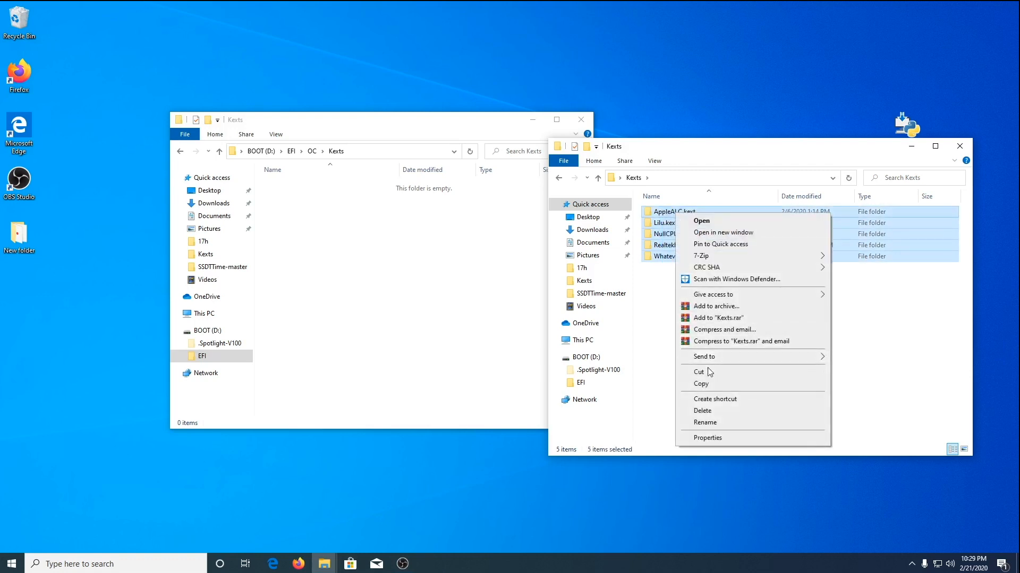
pyautogui.click(704, 384)
pyautogui.click(321, 223)
pyautogui.rightClick(319, 224)
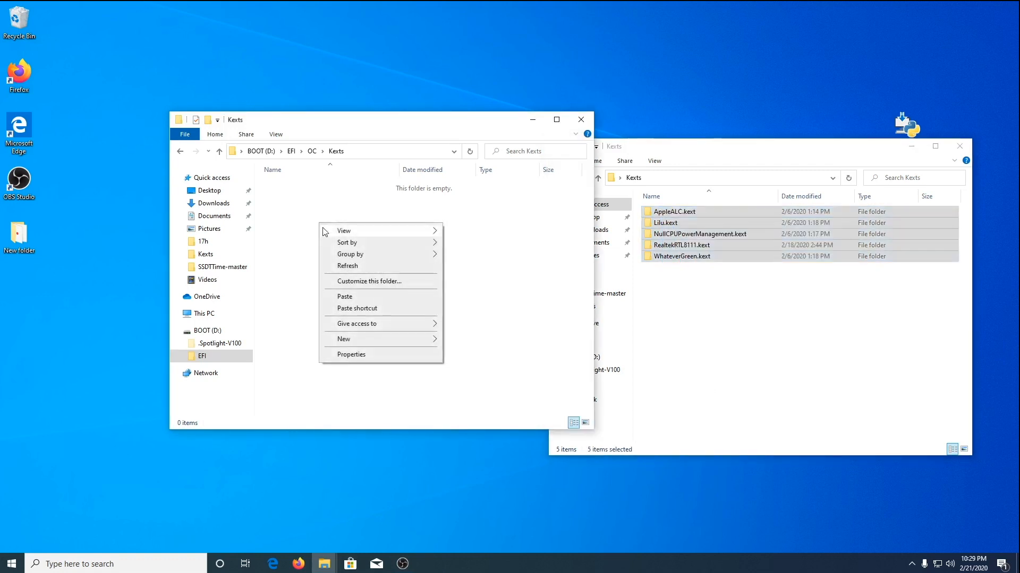
pyautogui.click(350, 297)
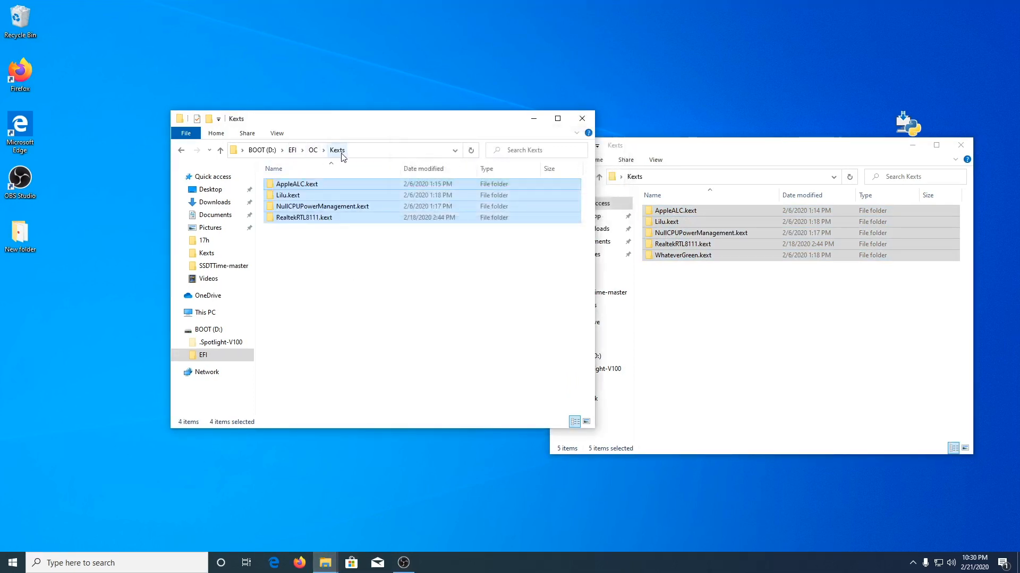
pyautogui.moveTo(393, 111); pyautogui.dragTo(377, 135)
pyautogui.click(423, 310)
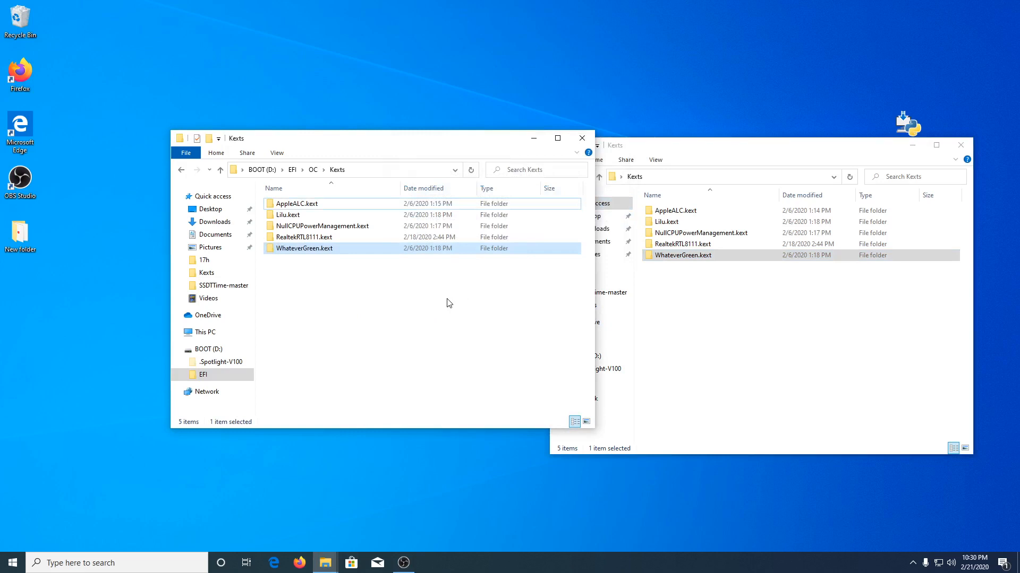
pyautogui.click(449, 304)
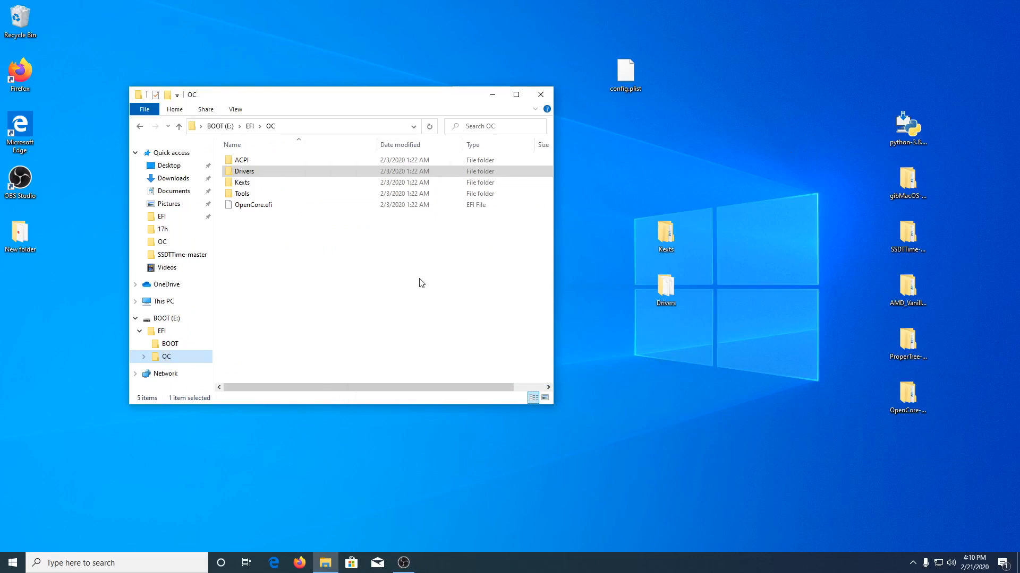
# Copy Sample.plist from the OpenCore-0.5.5-DEBUG(1) Docs folder into EFI/OC on BOOT (E:) and close the Docs window.
pyautogui.doubleClick(906, 396)
pyautogui.moveTo(697, 247); pyautogui.dragTo(744, 132)
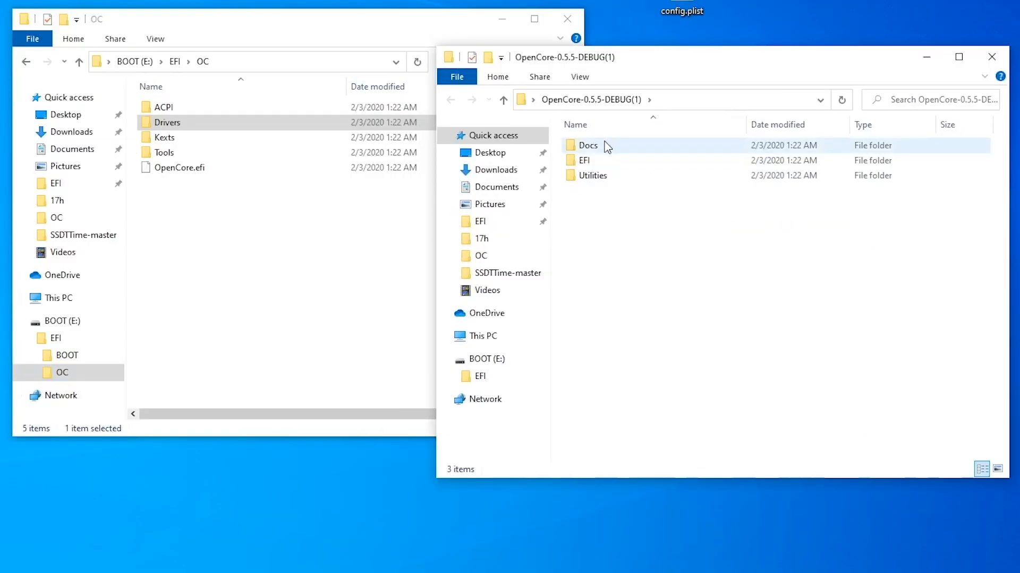
pyautogui.click(578, 191)
pyautogui.doubleClick(605, 143)
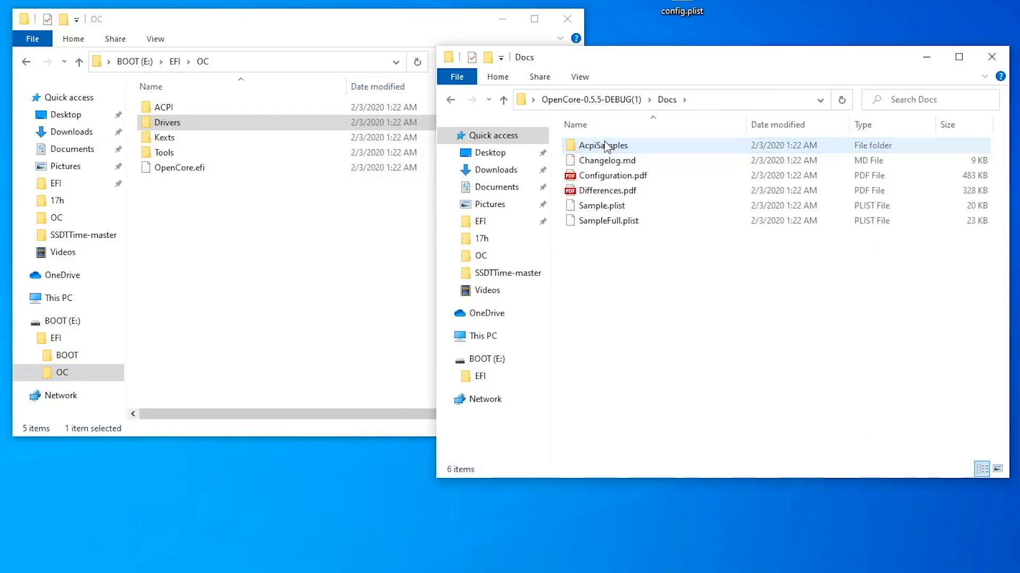
pyautogui.moveTo(614, 211); pyautogui.dragTo(182, 287)
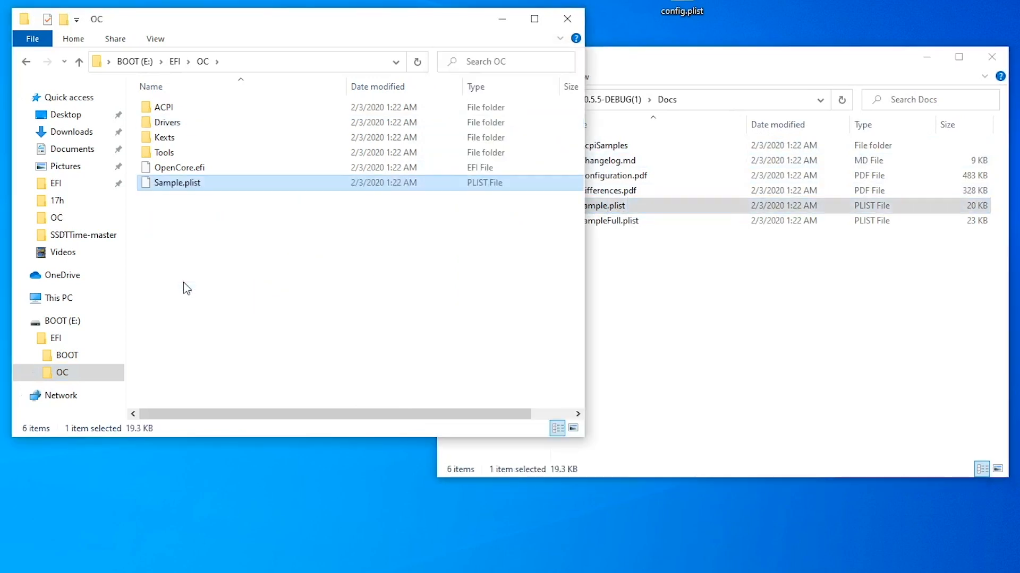
pyautogui.moveTo(832, 62); pyautogui.dragTo(875, 78)
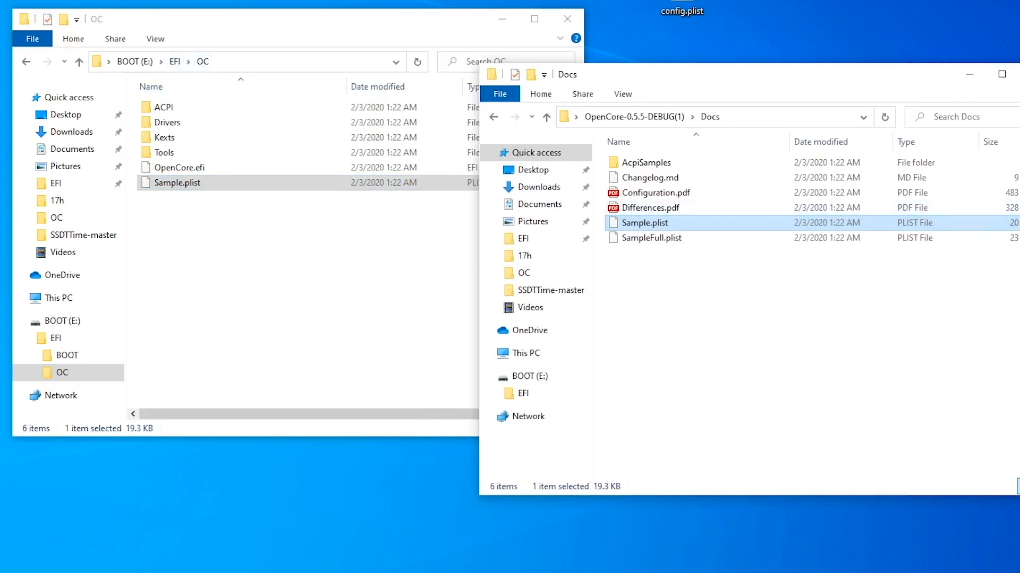
pyautogui.click(1019, 74)
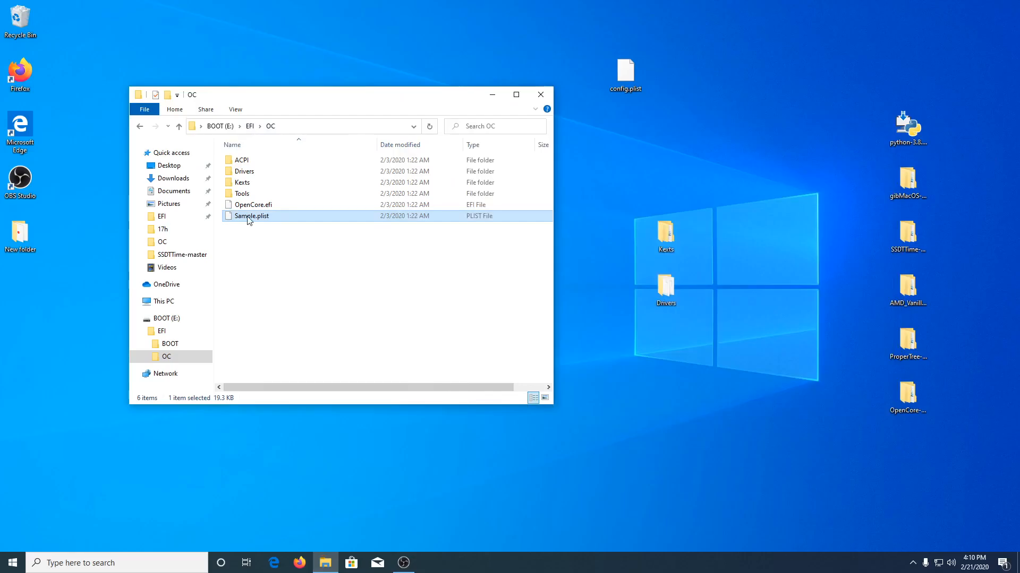
# Rename Sample.plist in the EFI/OC folder as config.plist.
pyautogui.rightClick(172, 183)
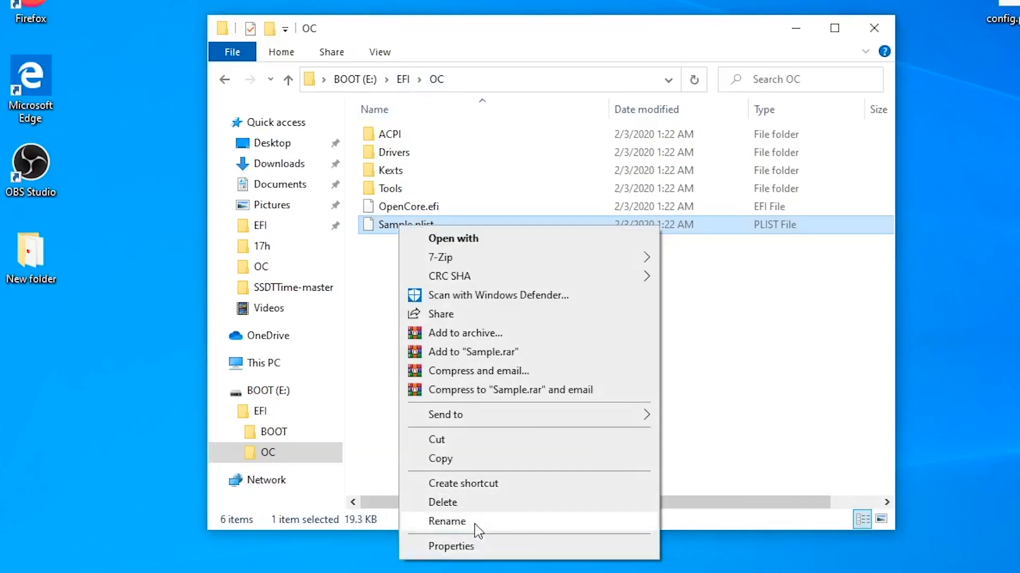
pyautogui.click(277, 399)
pyautogui.write('confi')
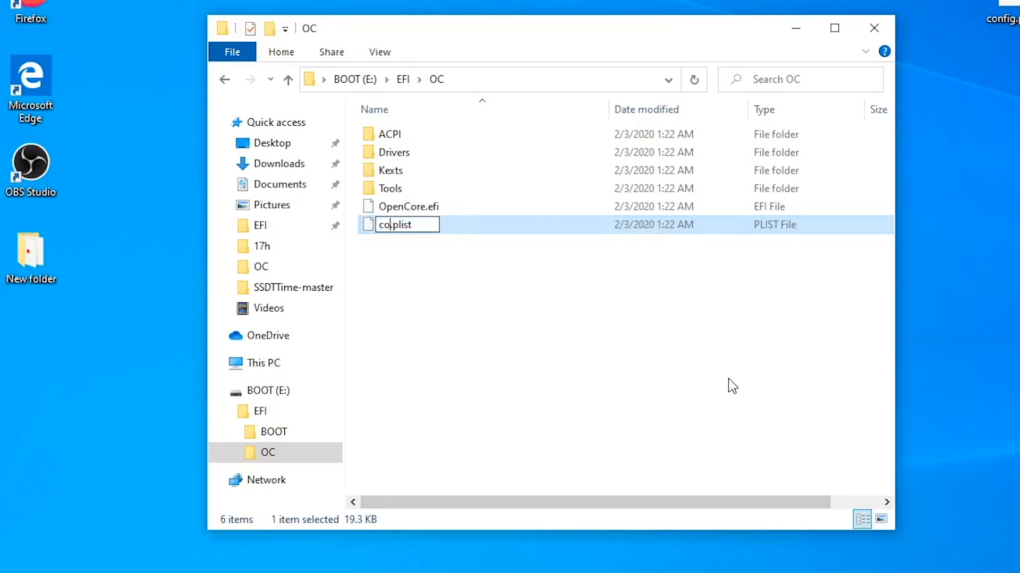
pyautogui.write('g')
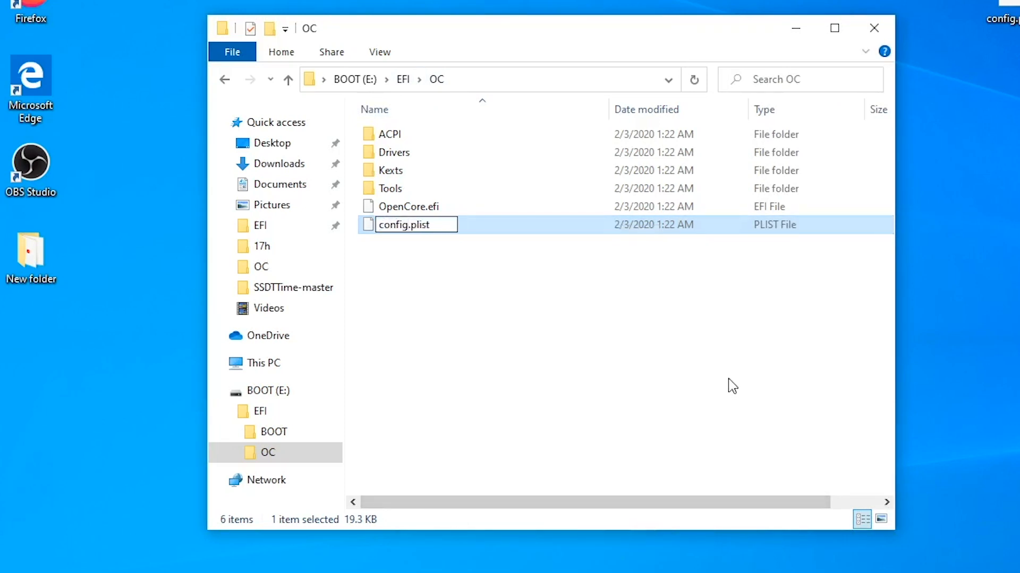
pyautogui.press('Return')
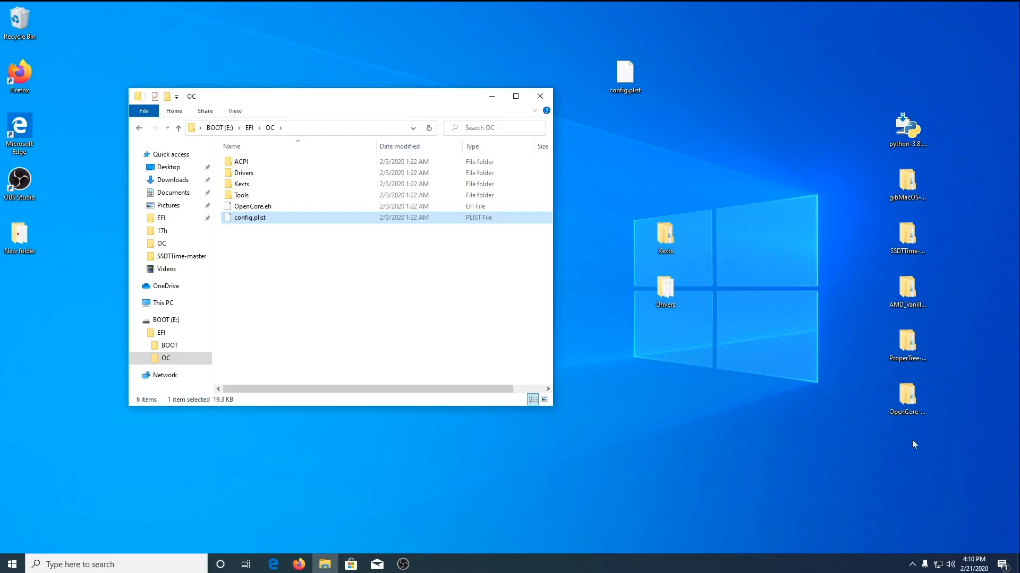
# Run ProperTree.bat as administrator from the desktop ProperTree-master folder and reposition its console window.
pyautogui.doubleClick(909, 335)
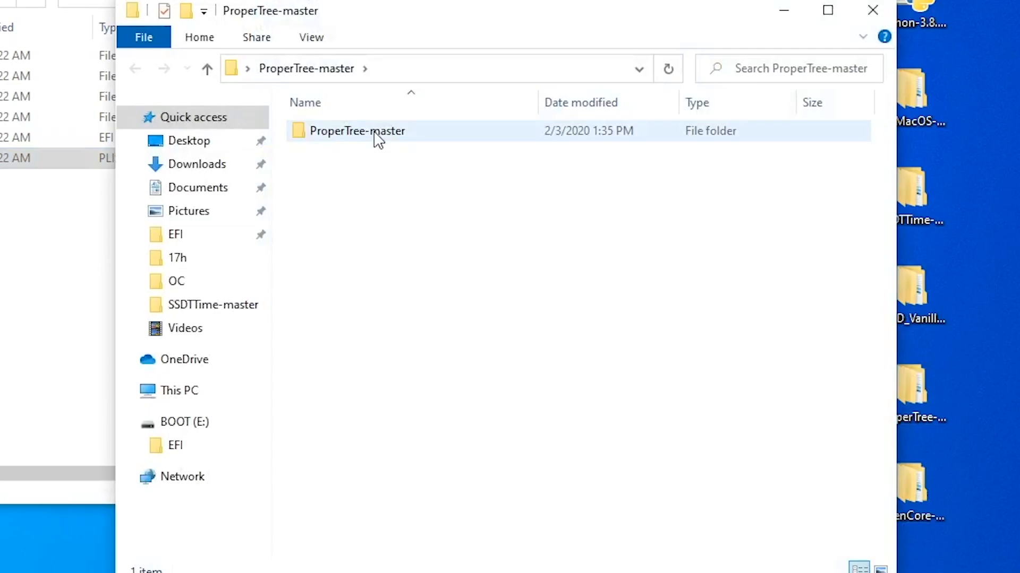
pyautogui.doubleClick(377, 139)
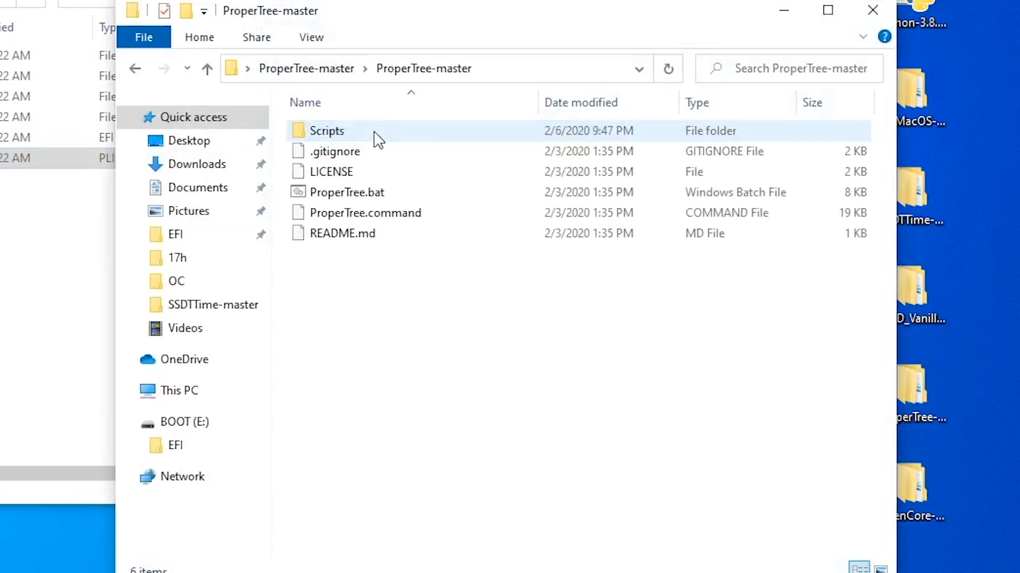
pyautogui.rightClick(376, 193)
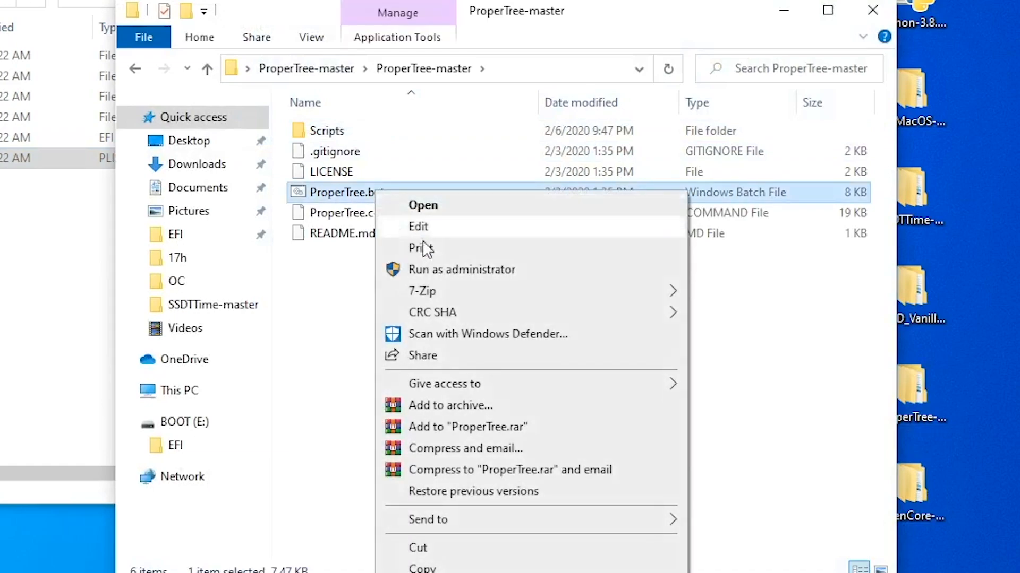
pyautogui.click(452, 271)
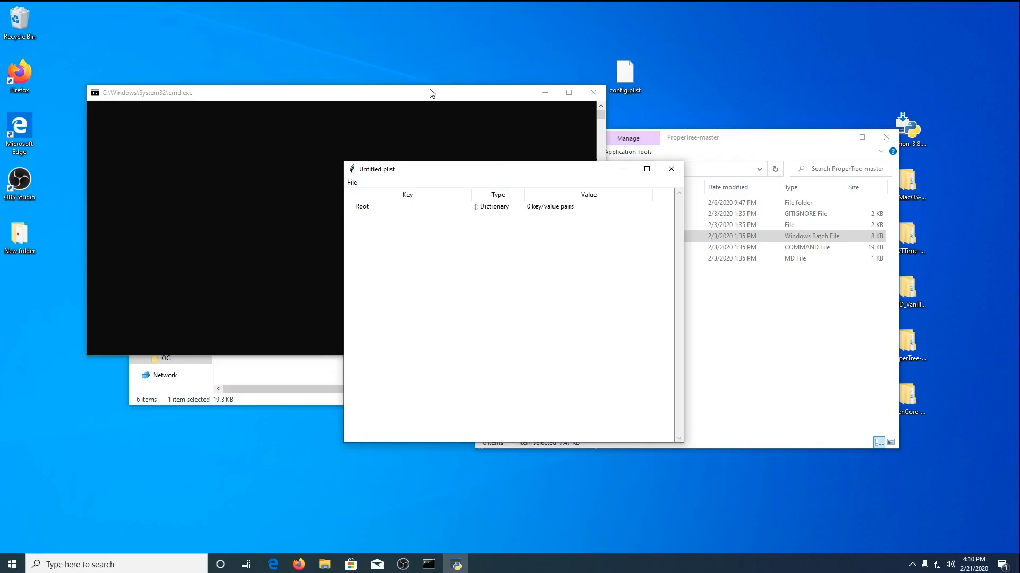
pyautogui.moveTo(427, 90); pyautogui.dragTo(402, 40)
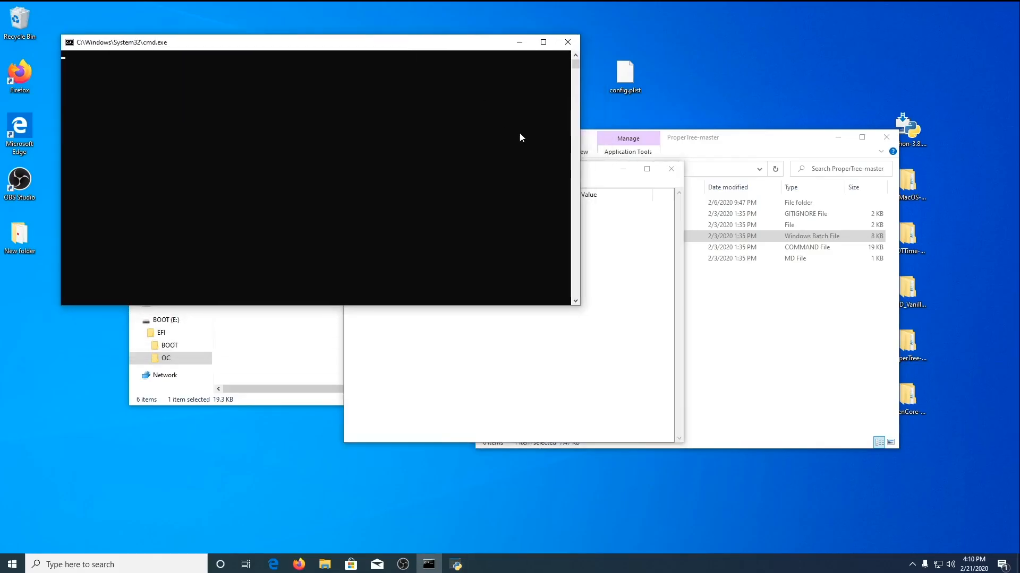
# Move the Untitled.plist window clear of the folder behind it and close the ProperTree-master folder window.
pyautogui.moveTo(599, 179); pyautogui.dragTo(469, 125)
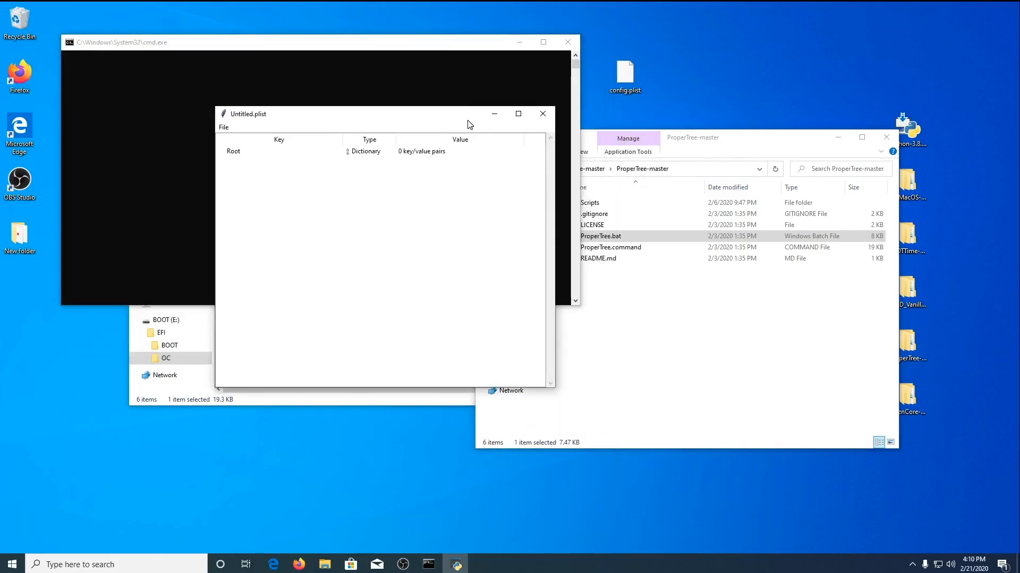
pyautogui.click(795, 160)
pyautogui.click(886, 138)
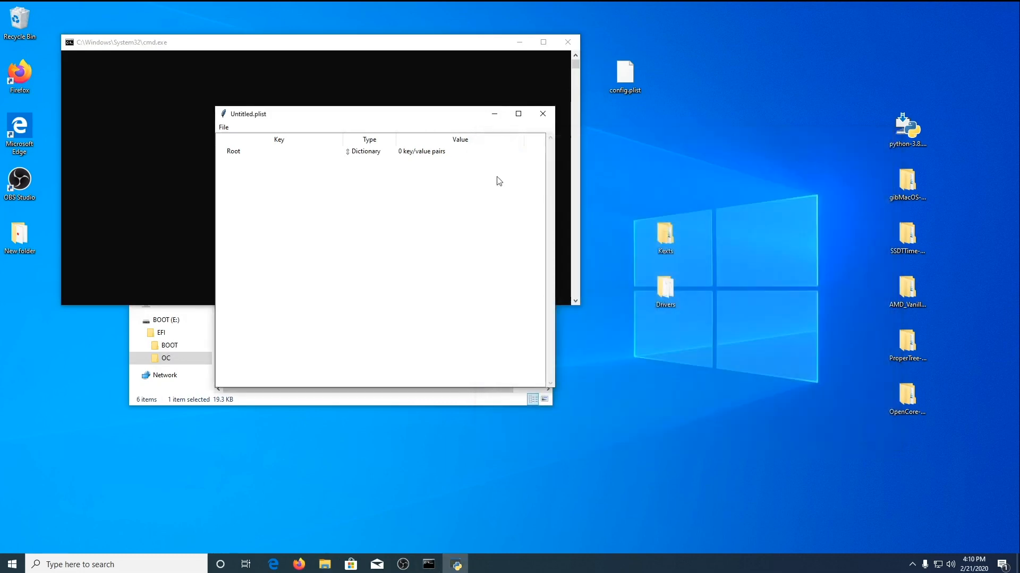
# Open config.plist from the EFI/OC folder on BOOT (E:) in ProperTree.
pyautogui.click(223, 128)
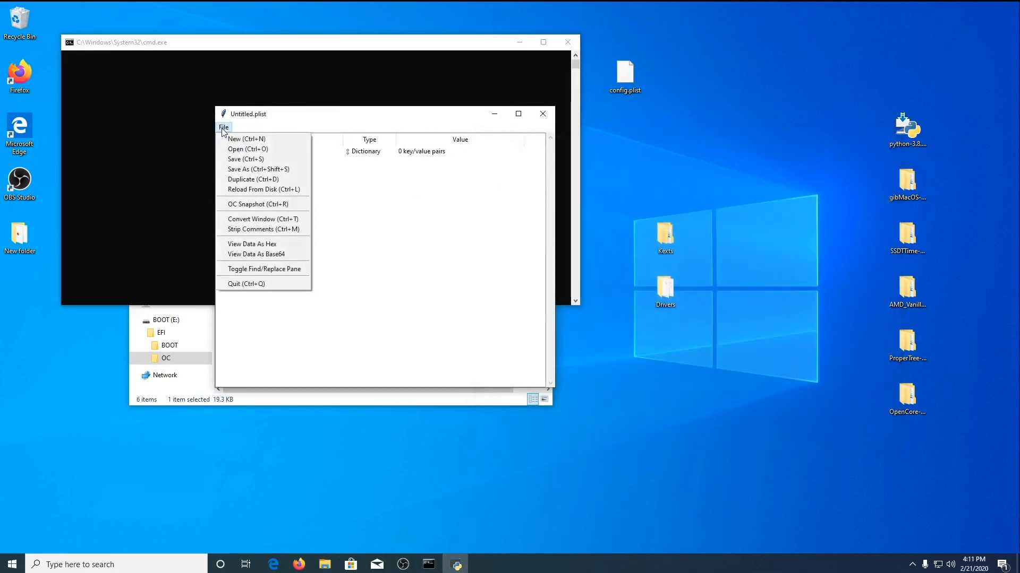
pyautogui.click(245, 149)
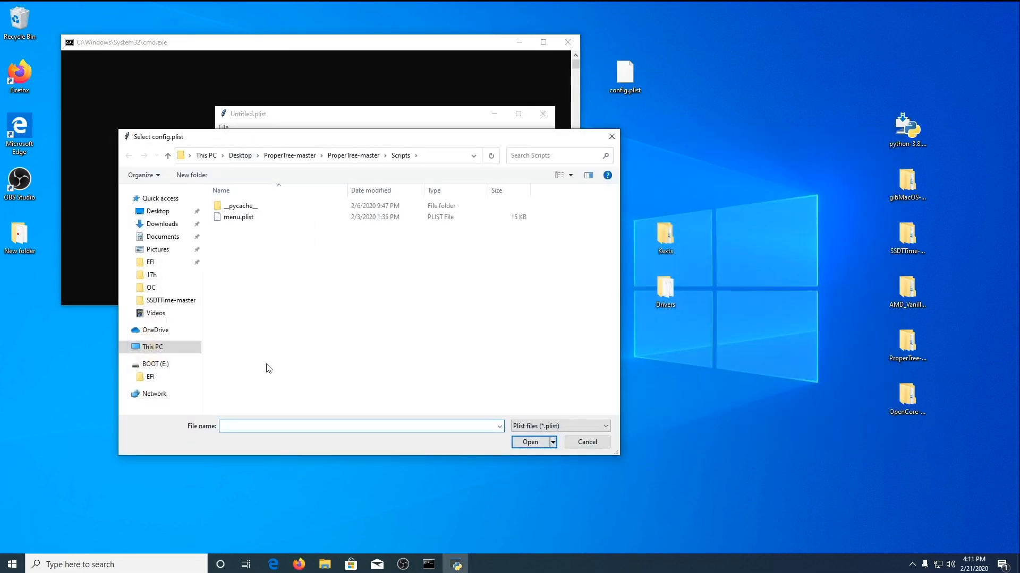
pyautogui.click(151, 377)
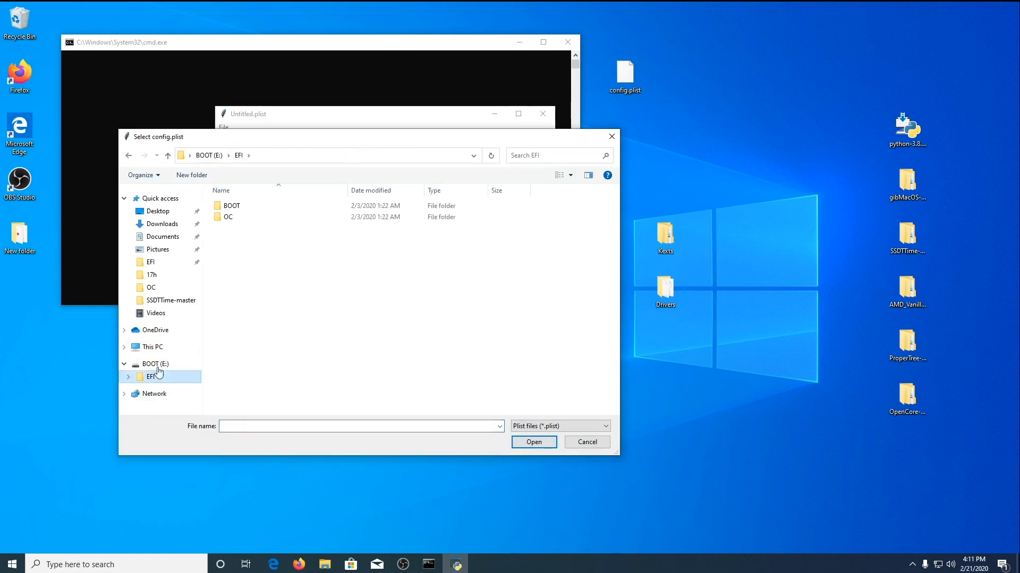
pyautogui.click(223, 218)
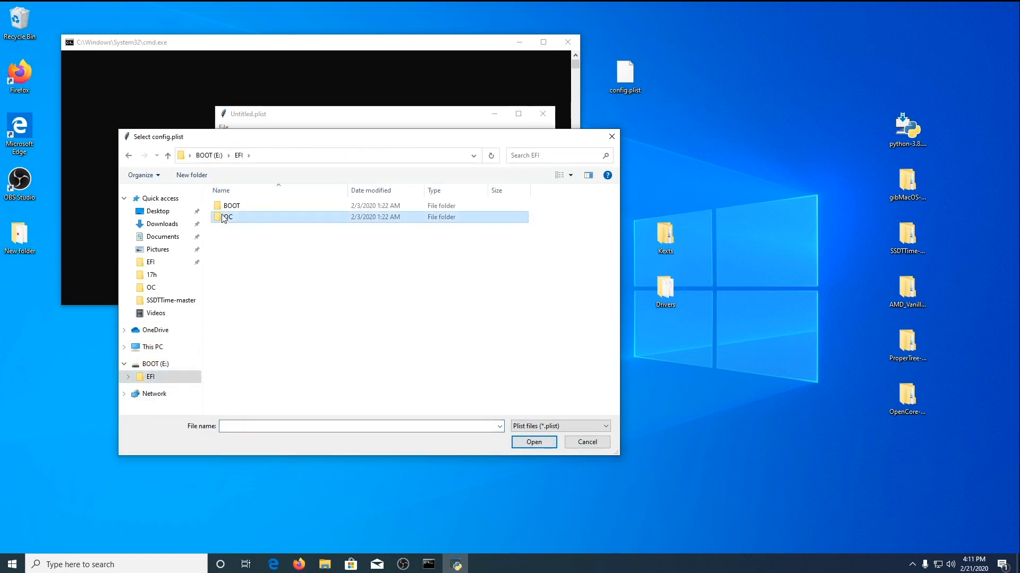
pyautogui.doubleClick(223, 218)
pyautogui.click(234, 251)
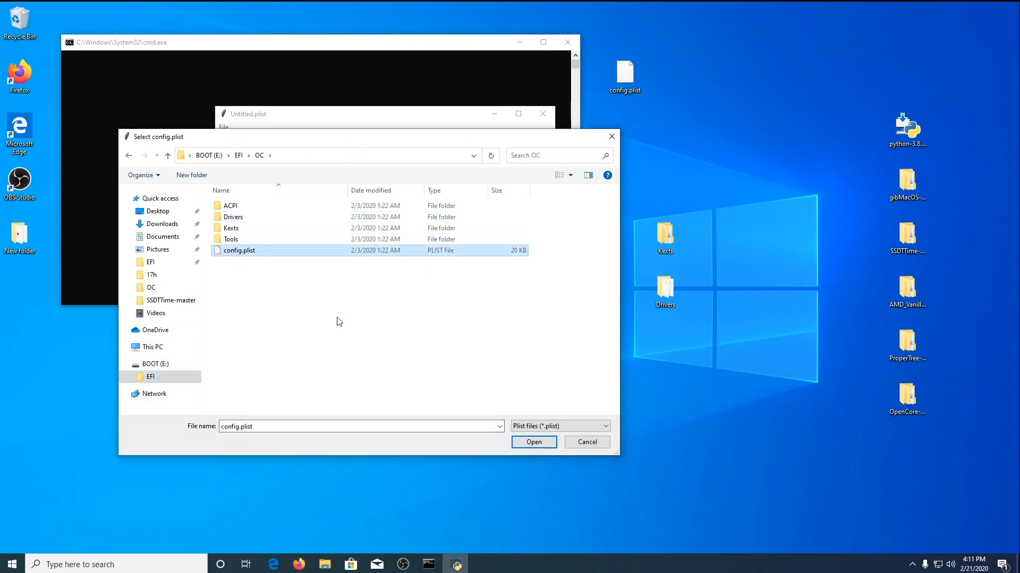
pyautogui.click(533, 442)
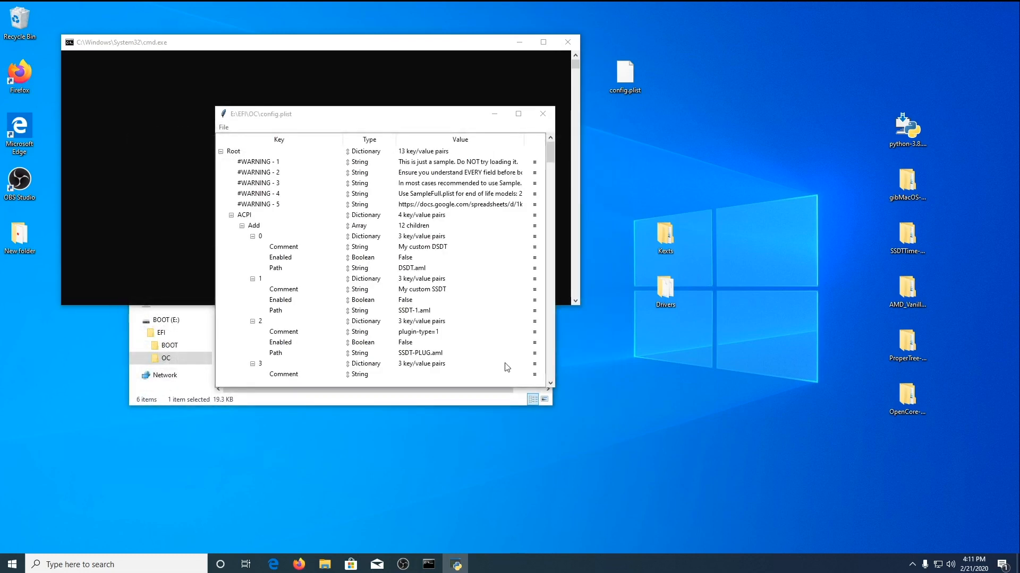
# Run an OC Snapshot on config.plist using the EFI/OC folder on BOOT (E:), and look over the refreshed entries.
pyautogui.moveTo(395, 120); pyautogui.dragTo(409, 104)
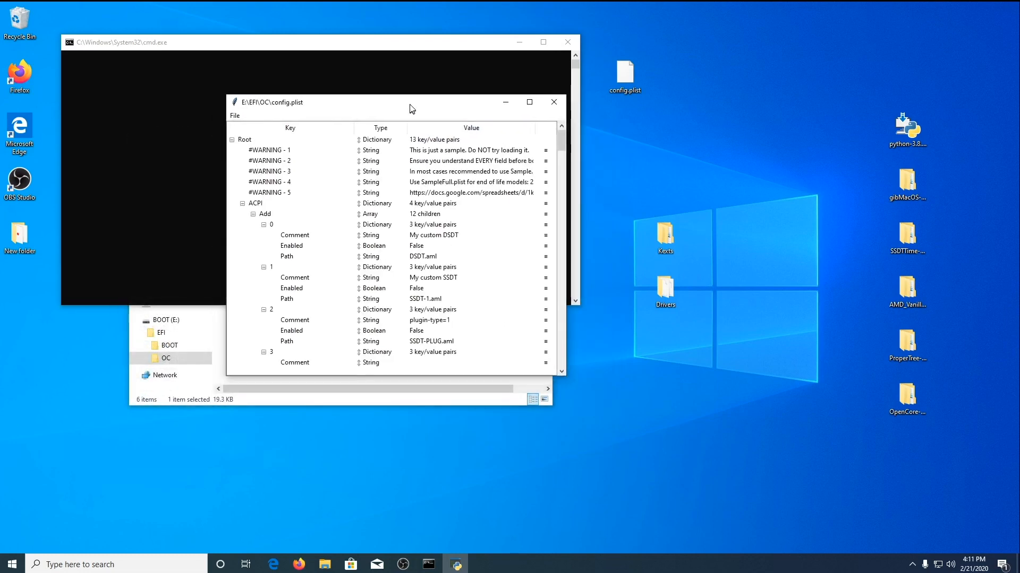
pyautogui.click(238, 112)
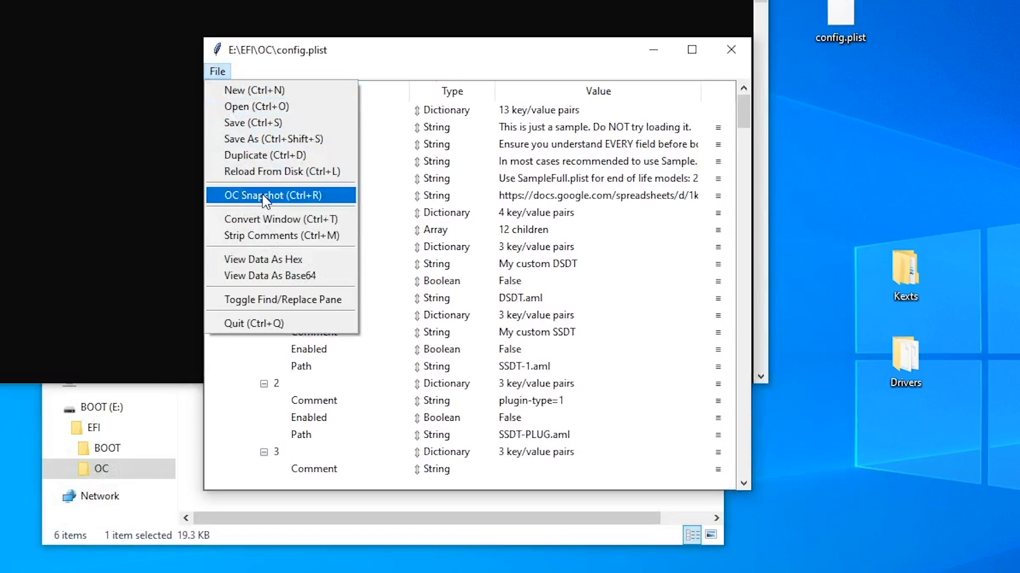
pyautogui.click(264, 199)
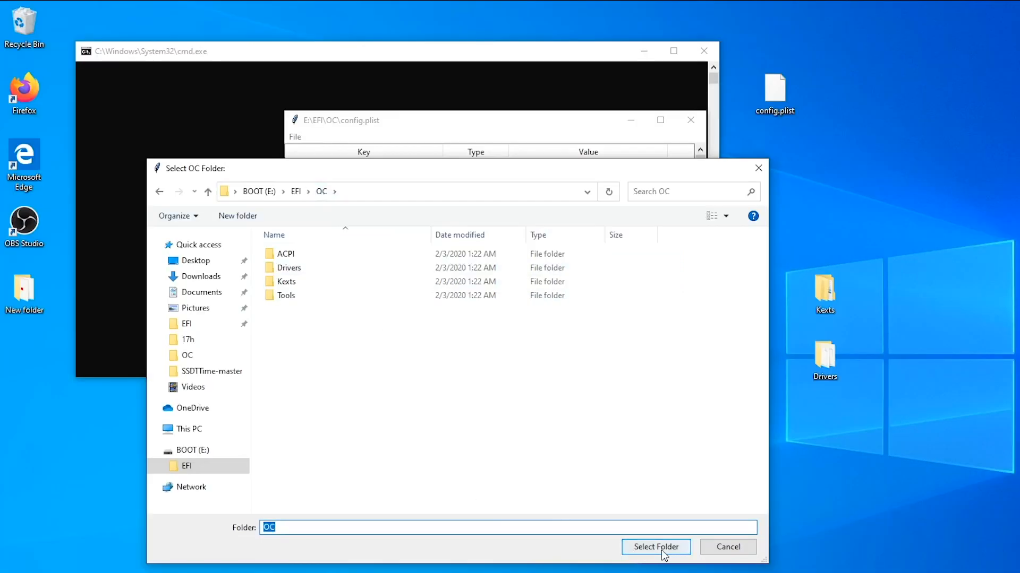
pyautogui.click(661, 548)
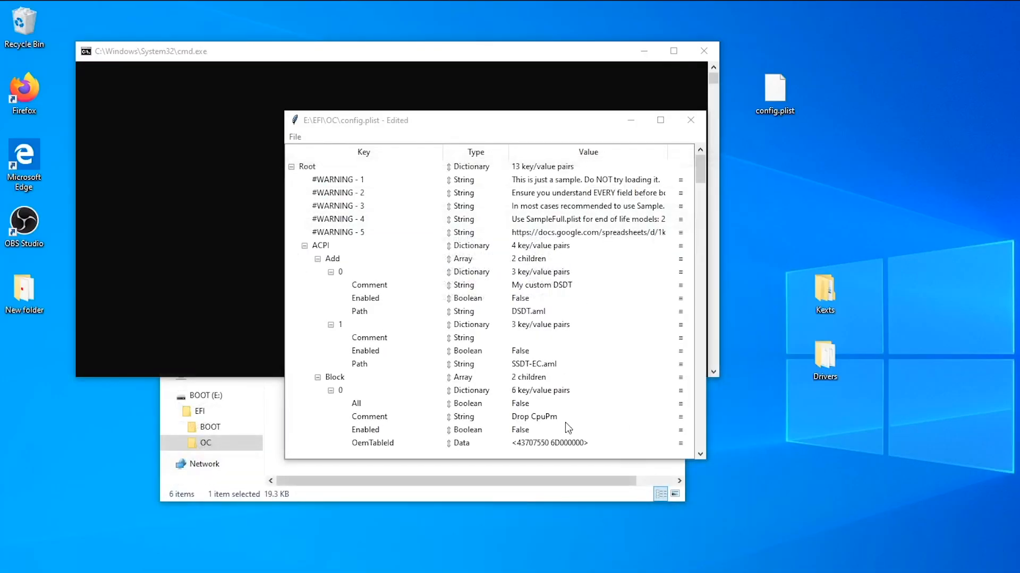
pyautogui.moveTo(699, 165); pyautogui.dragTo(662, 100)
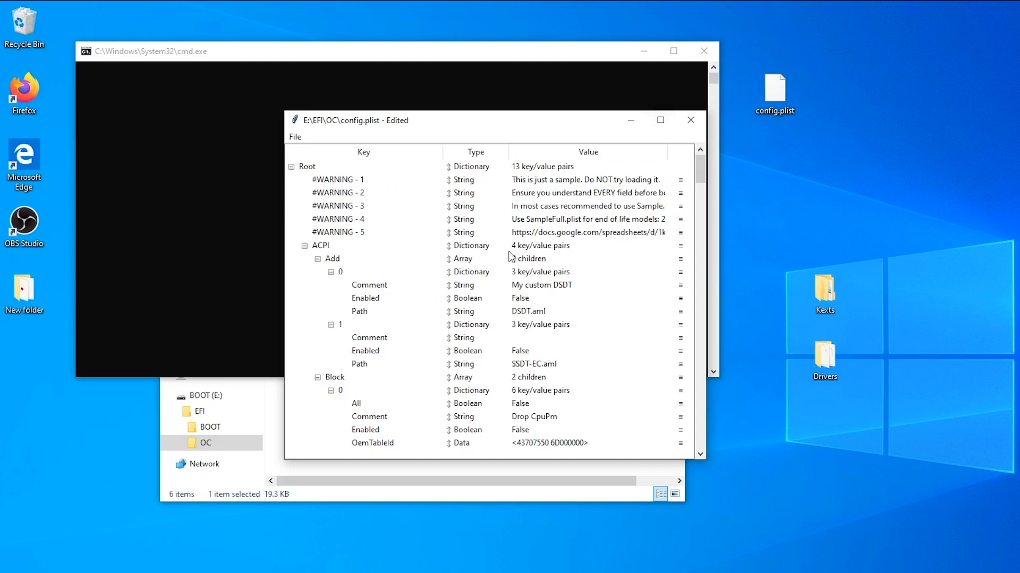
# Collapse the ACPI, Booter and DeviceProperties sections of config.plist.
pyautogui.moveTo(509, 133); pyautogui.dragTo(486, 124)
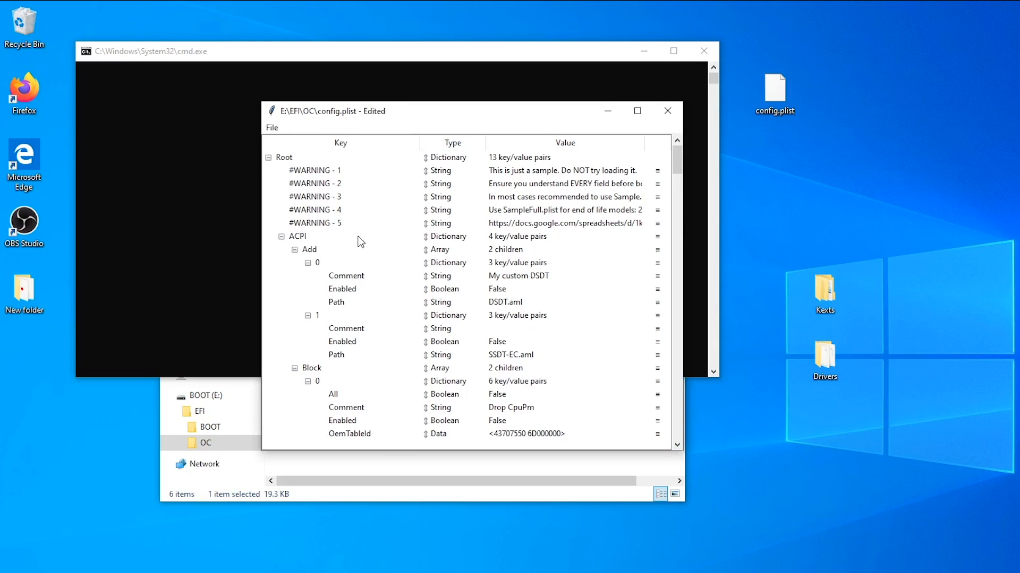
pyautogui.click(280, 237)
pyautogui.click(279, 253)
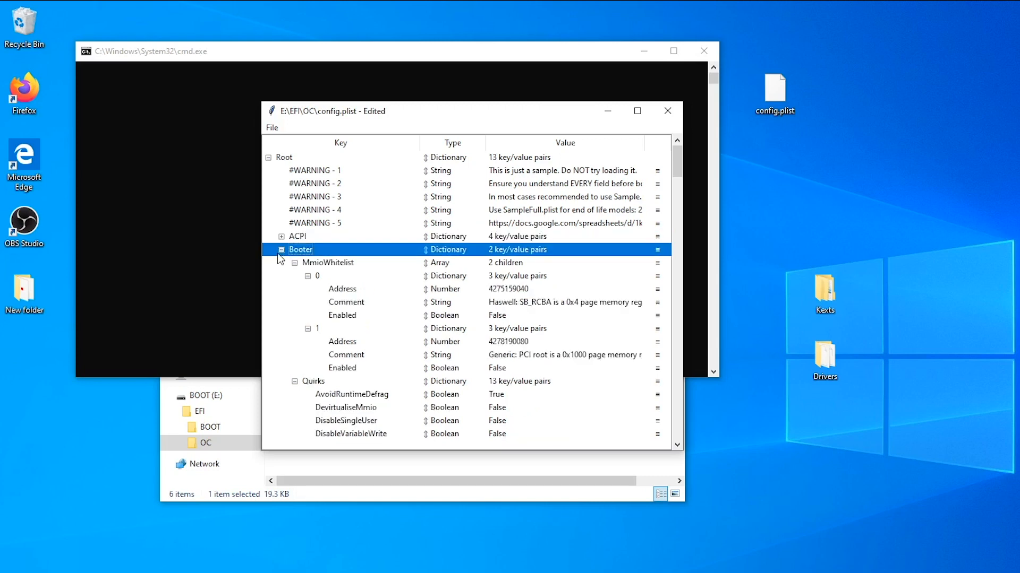
pyautogui.click(281, 250)
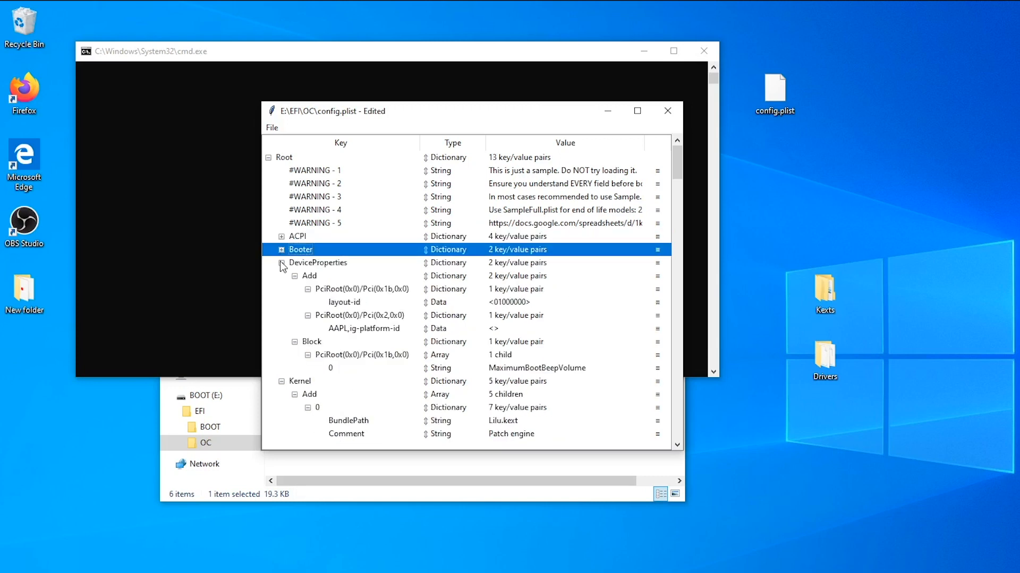
pyautogui.click(280, 263)
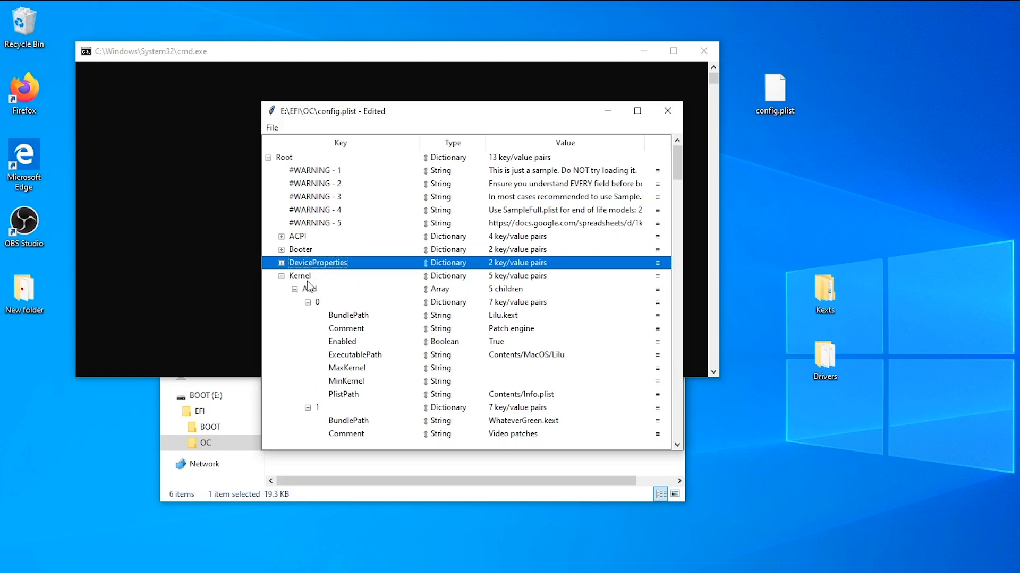
# Open patches.plist from the 17h folder inside the desktop AMD_Vanilla-opencore folder.
pyautogui.click(272, 128)
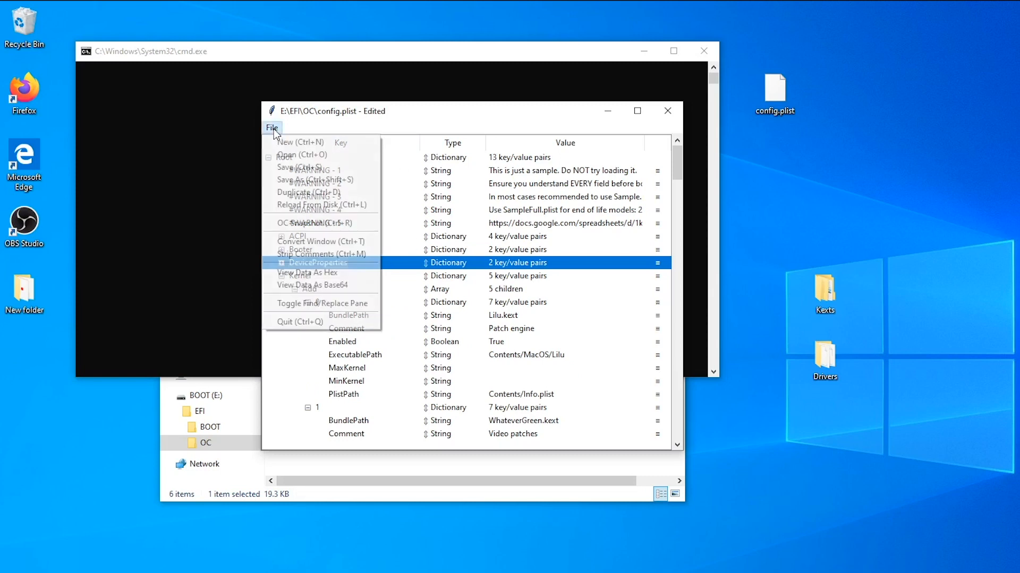
pyautogui.click(285, 155)
pyautogui.moveTo(555, 174); pyautogui.dragTo(637, 168)
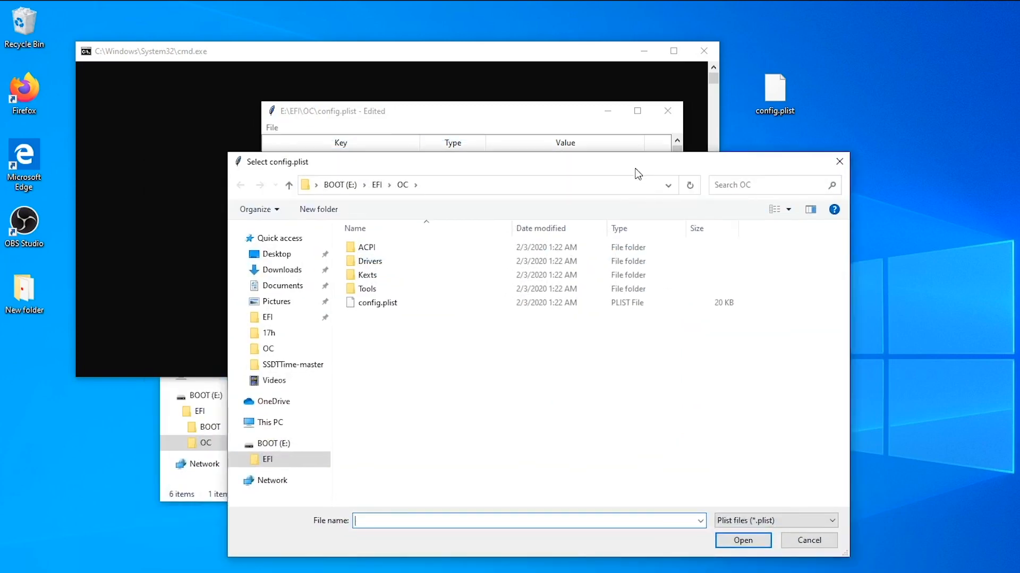
pyautogui.click(276, 254)
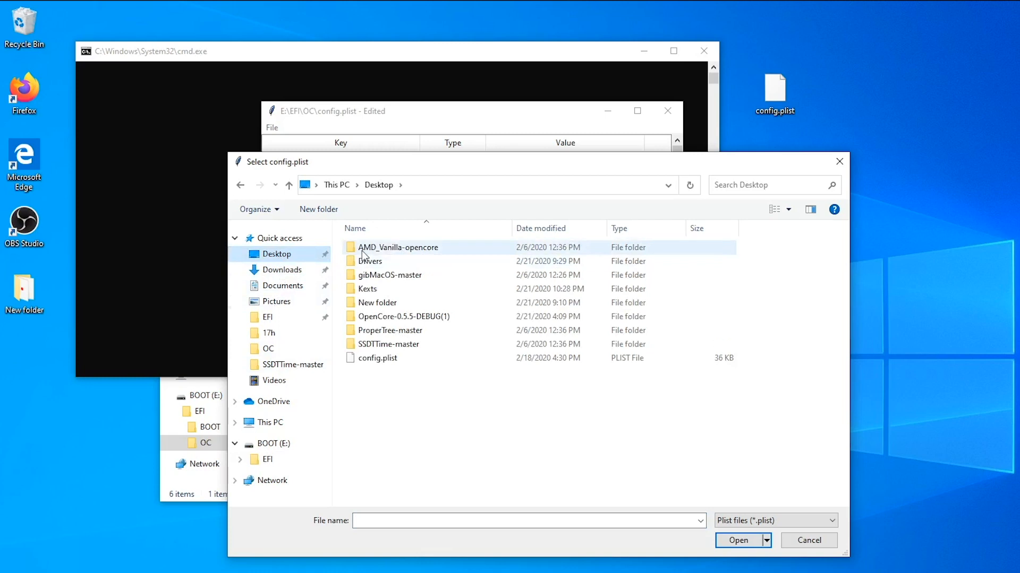
pyautogui.doubleClick(404, 248)
pyautogui.doubleClick(405, 249)
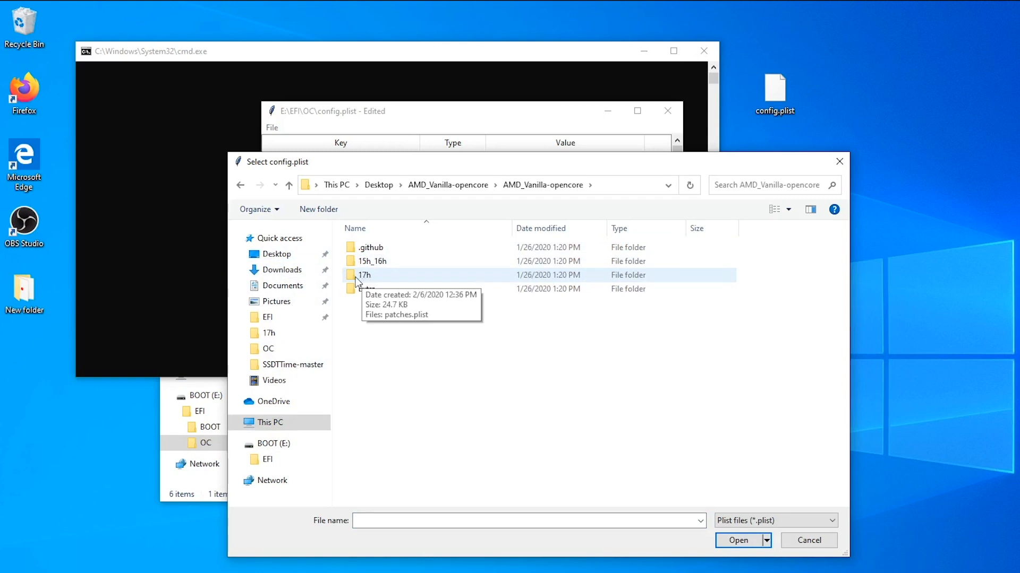
pyautogui.doubleClick(366, 276)
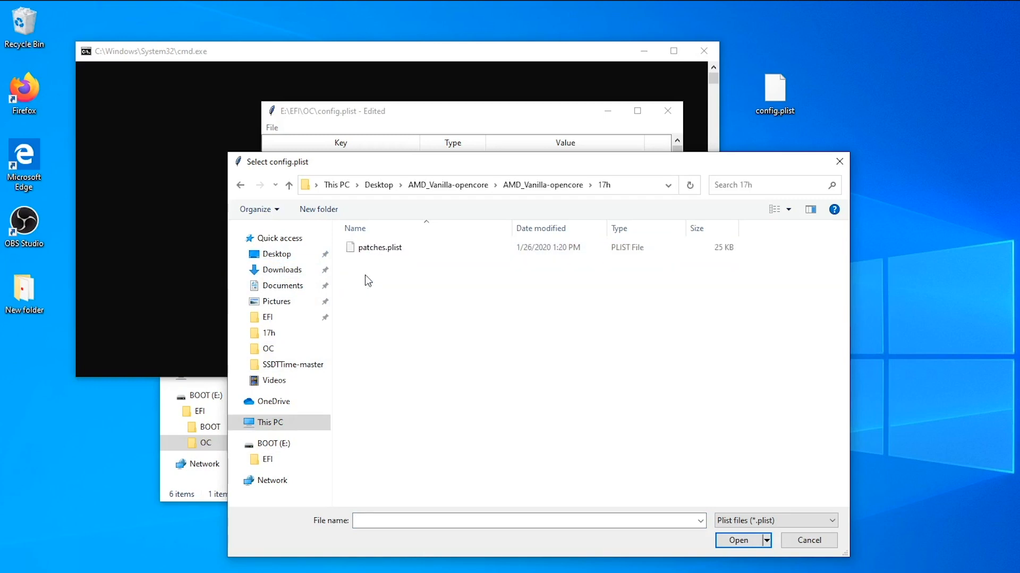
pyautogui.click(376, 251)
pyautogui.doubleClick(375, 252)
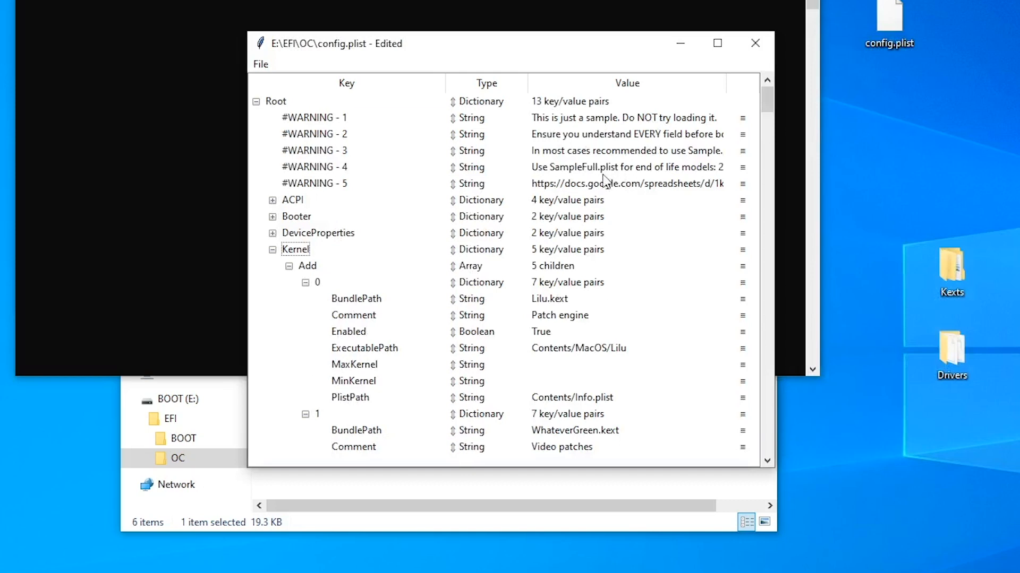
# Collapse the Kernel, Misc, NVRAM, PlatformInfo and UEFI sections of config.plist.
pyautogui.click(272, 249)
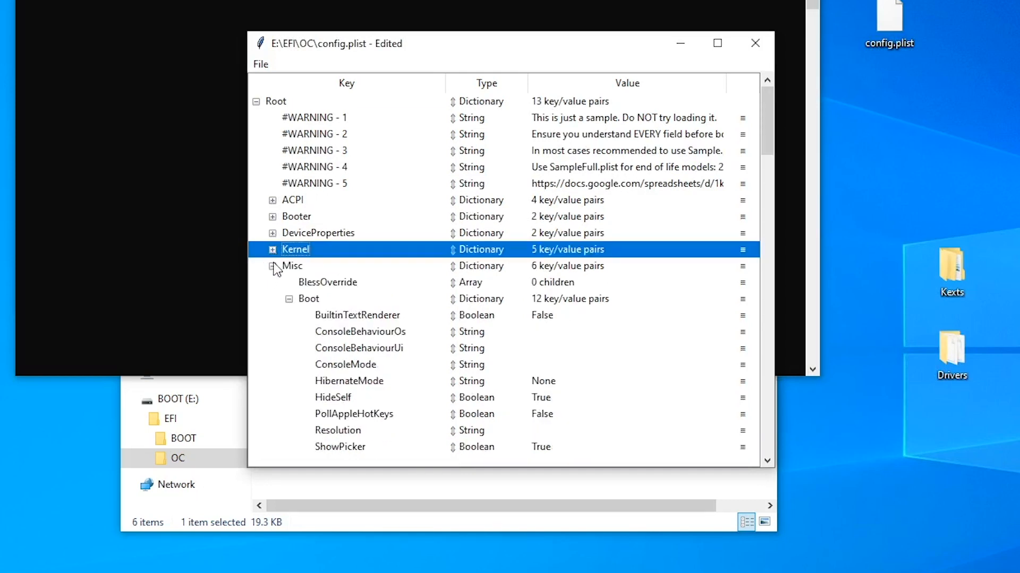
pyautogui.click(272, 266)
pyautogui.click(272, 282)
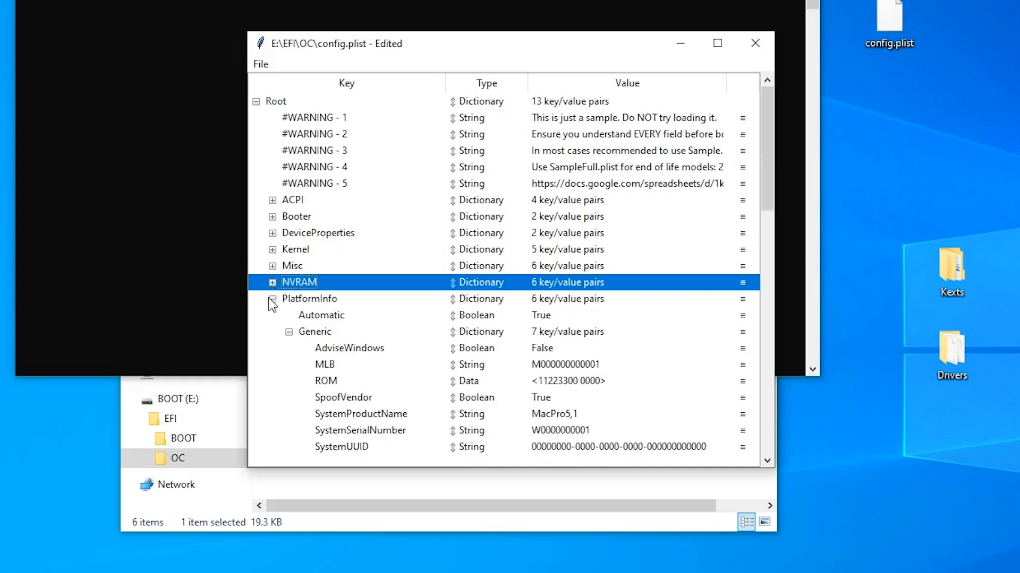
pyautogui.click(273, 298)
pyautogui.click(272, 316)
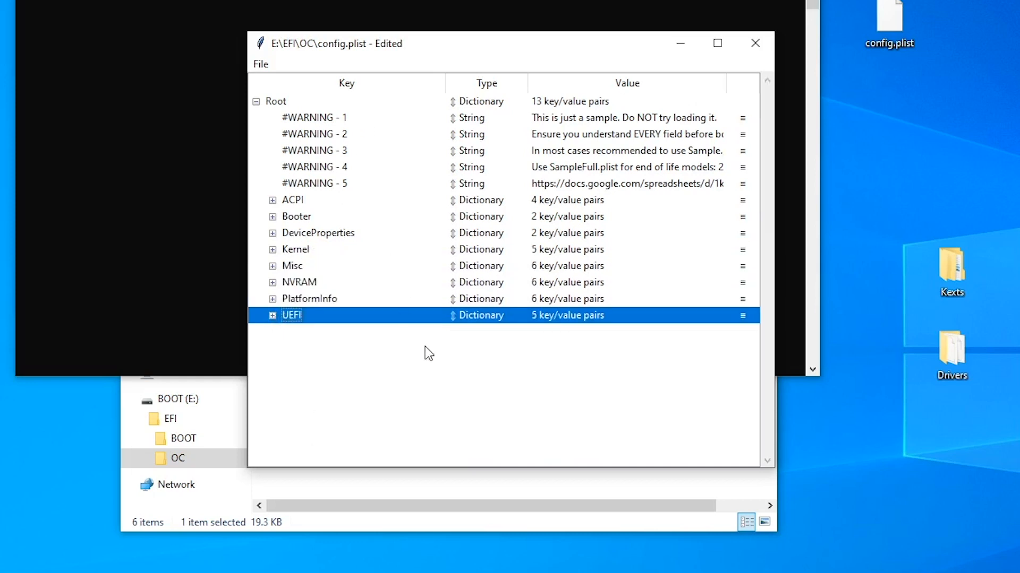
# Set SystemProductName under PlatformInfo > Generic to MacPro7,1 and collapse PlatformInfo again.
pyautogui.click(273, 299)
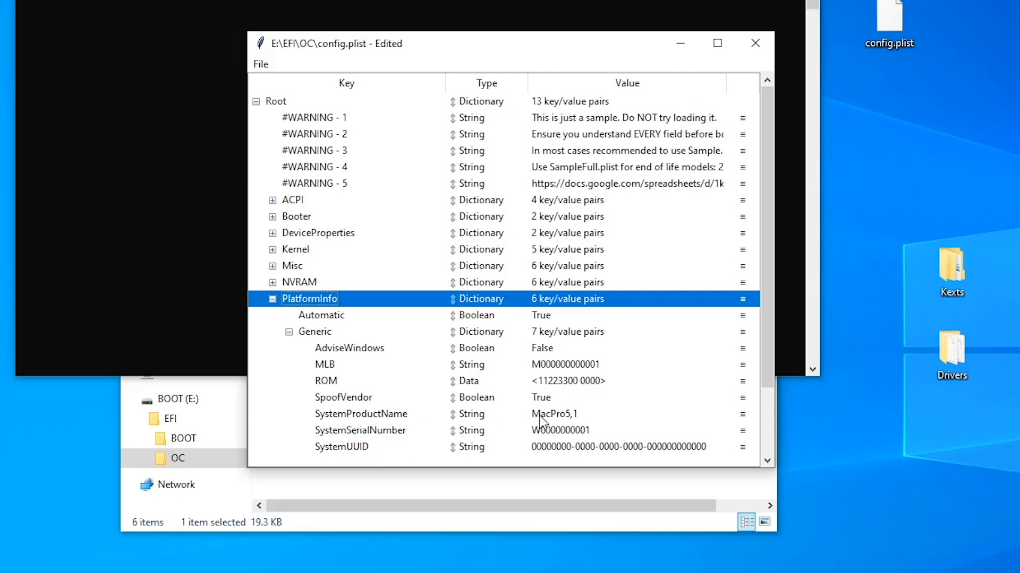
pyautogui.doubleClick(572, 420)
pyautogui.click(572, 420)
pyautogui.press('BackSpace')
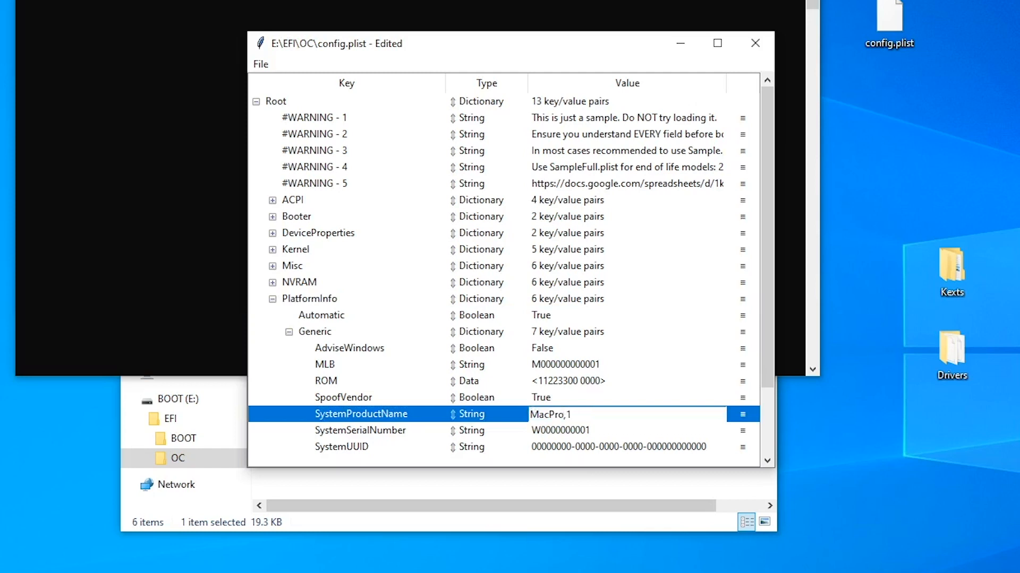
pyautogui.write('7')
pyautogui.press('Return')
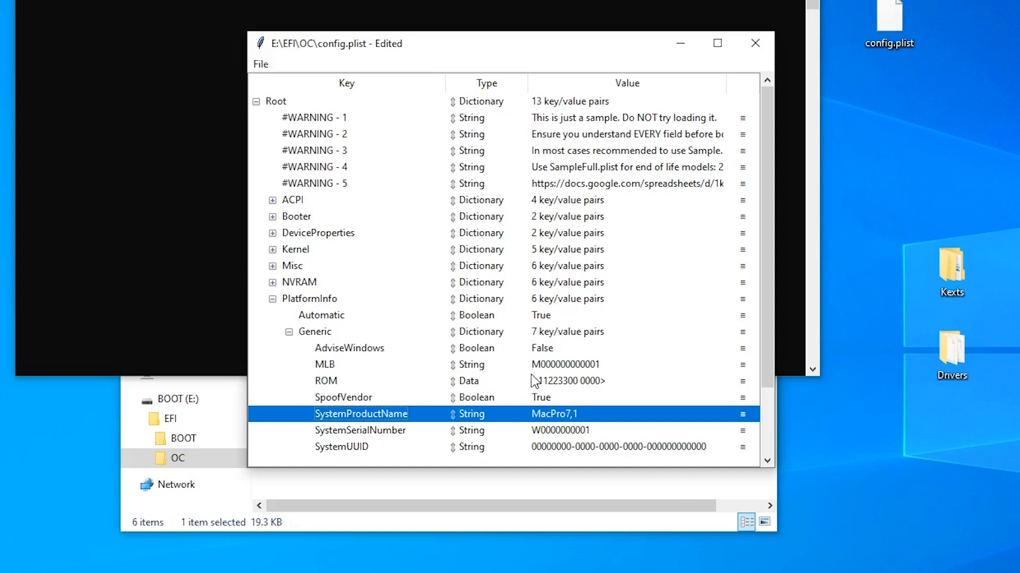
pyautogui.click(273, 299)
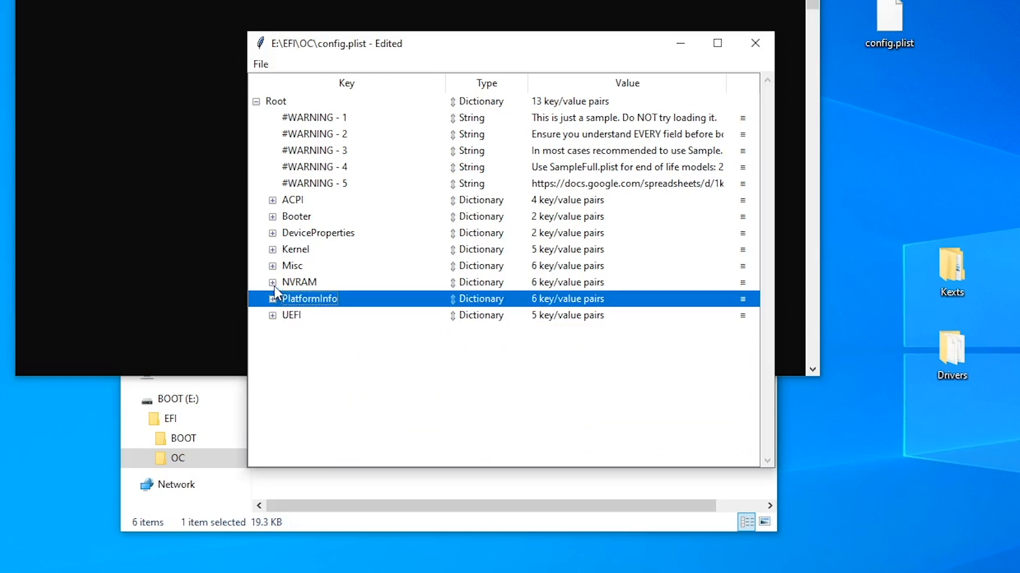
# Set RequireSignature and RequireVault to False under Misc > Security in config.plist.
pyautogui.click(272, 266)
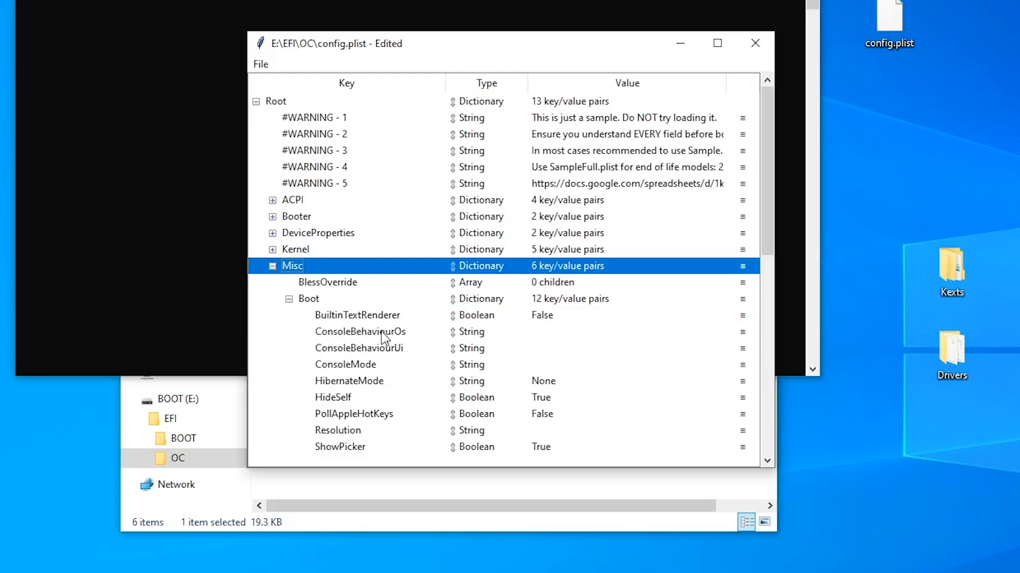
pyautogui.scroll(-6, 381, 337)
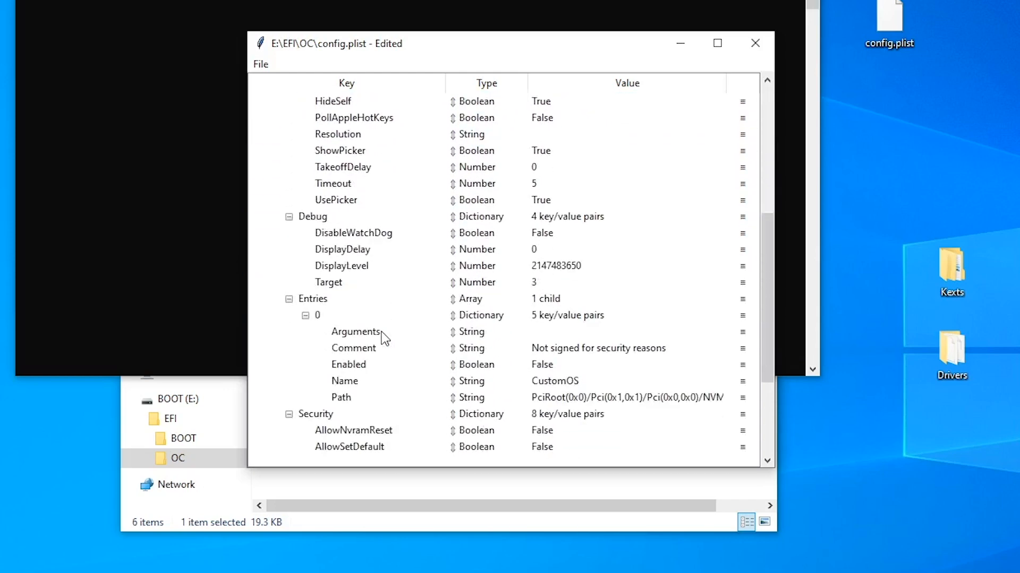
pyautogui.scroll(-4, 383, 339)
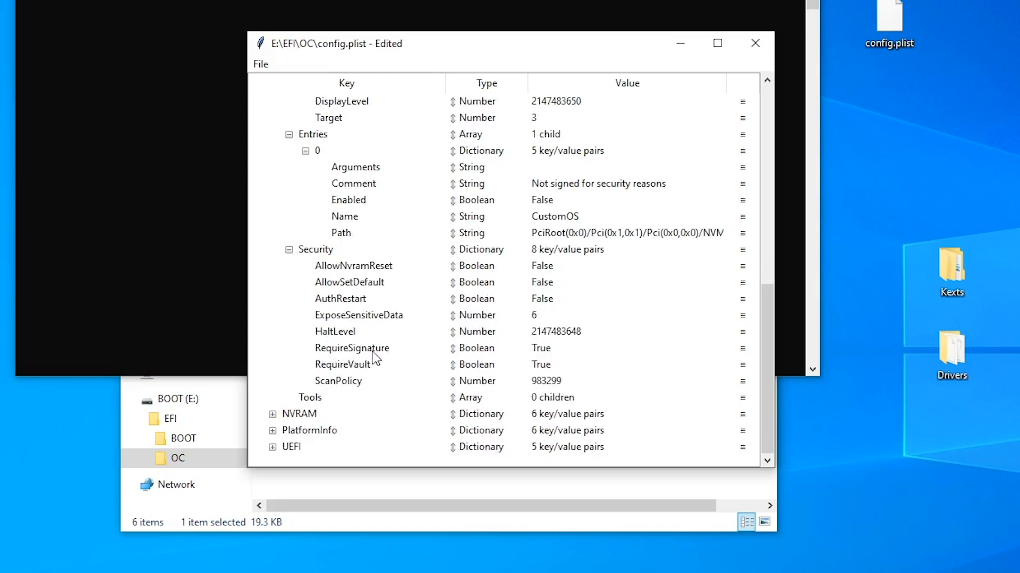
pyautogui.doubleClick(547, 349)
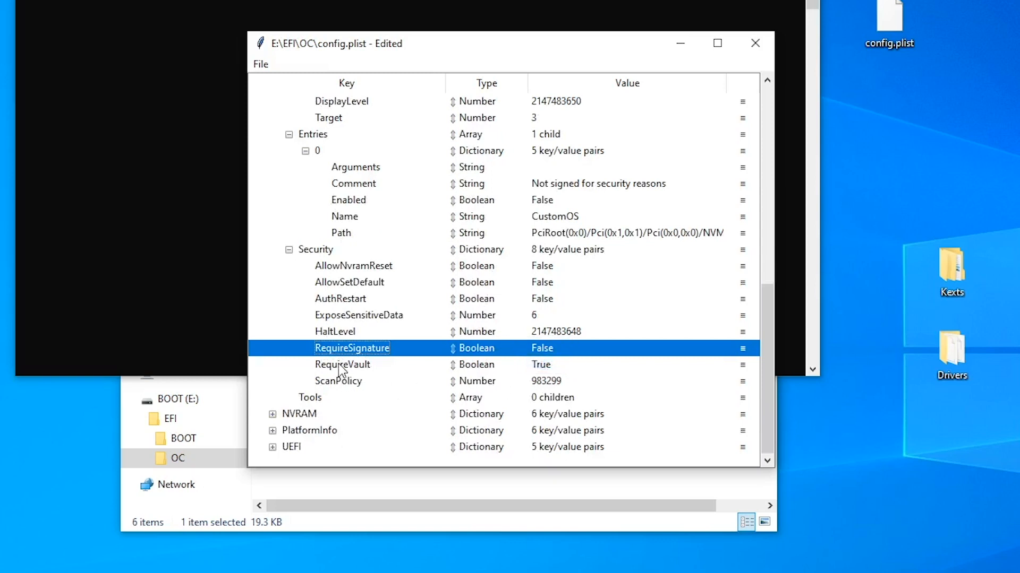
pyautogui.doubleClick(548, 366)
pyautogui.click(557, 380)
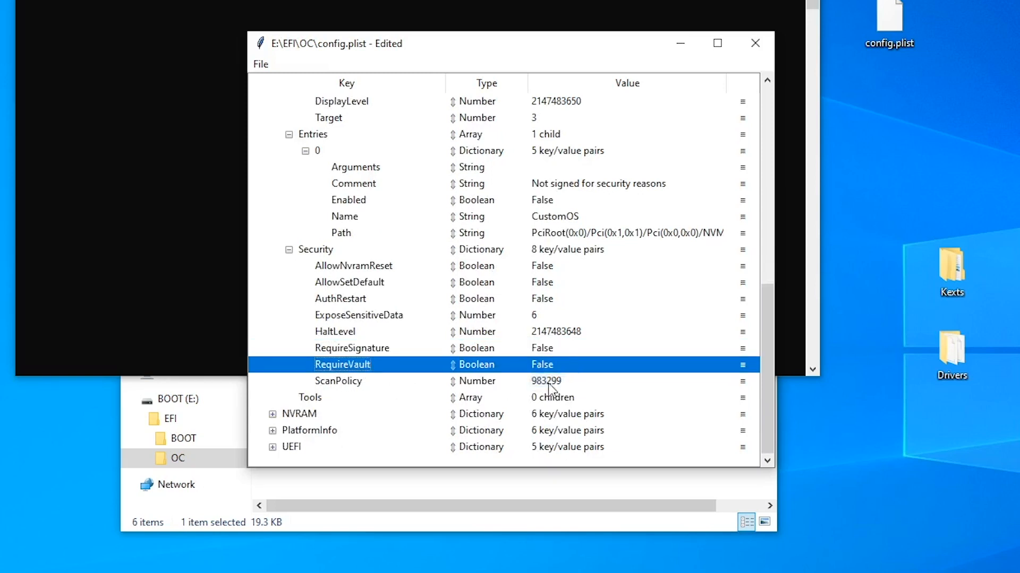
# Set ScanPolicy to 0 under Misc > Security in config.plist.
pyautogui.click(342, 381)
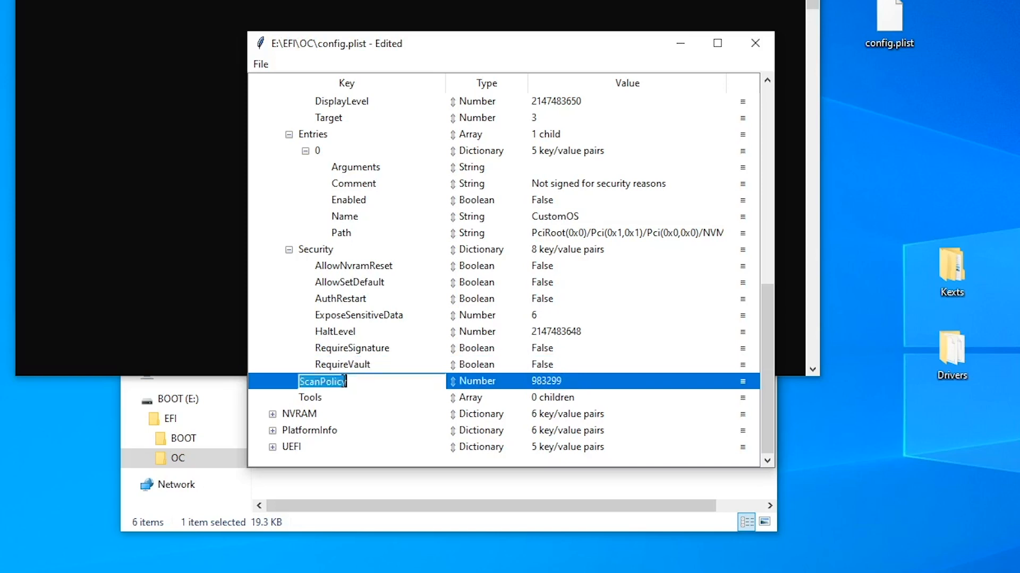
pyautogui.doubleClick(550, 382)
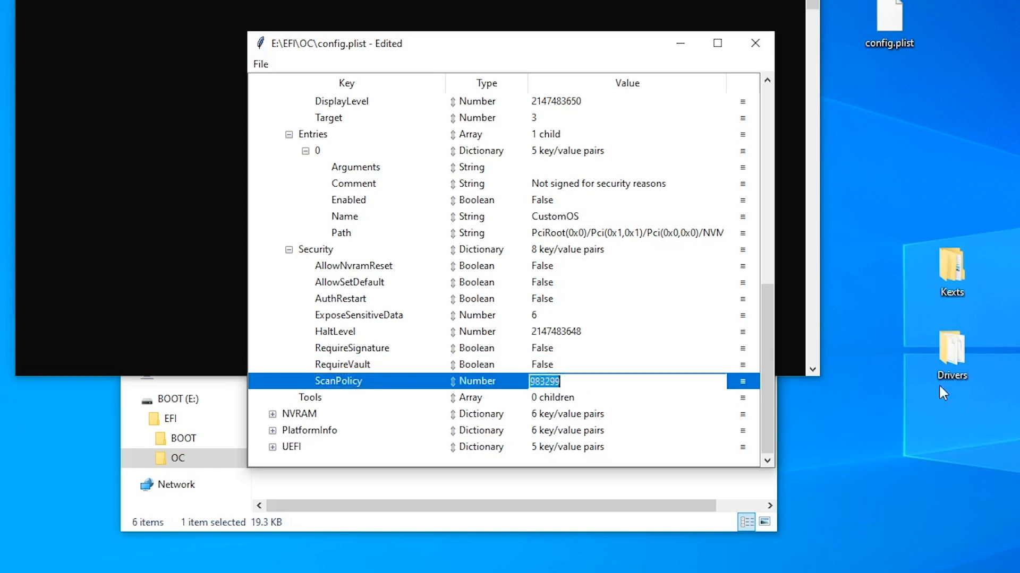
pyautogui.write('0')
pyautogui.press('Return')
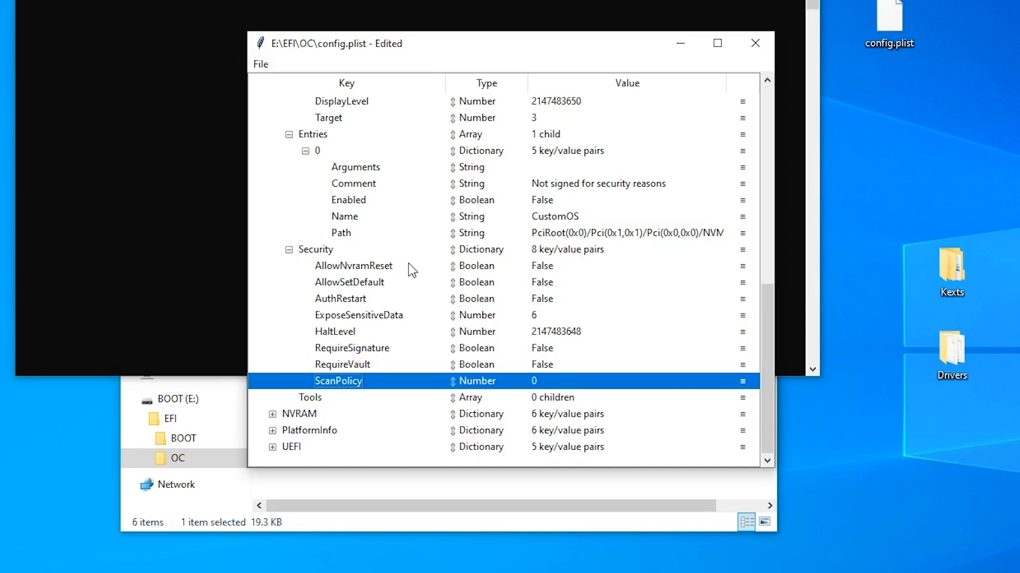
# Set Timeout to 10 under Misc > Boot and collapse the Misc section.
pyautogui.scroll(4, 409, 263)
pyautogui.scroll(1, 409, 263)
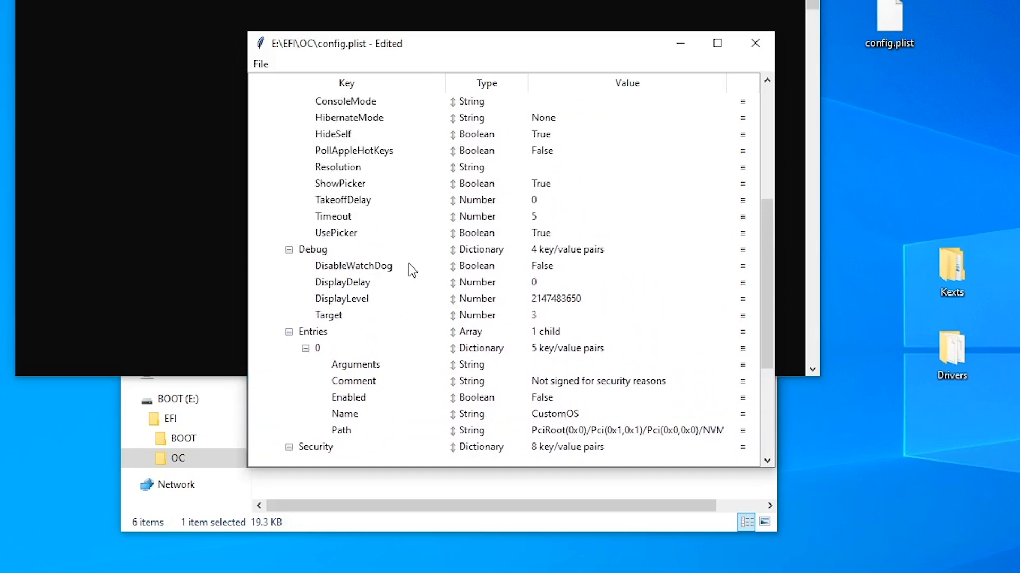
pyautogui.click(346, 218)
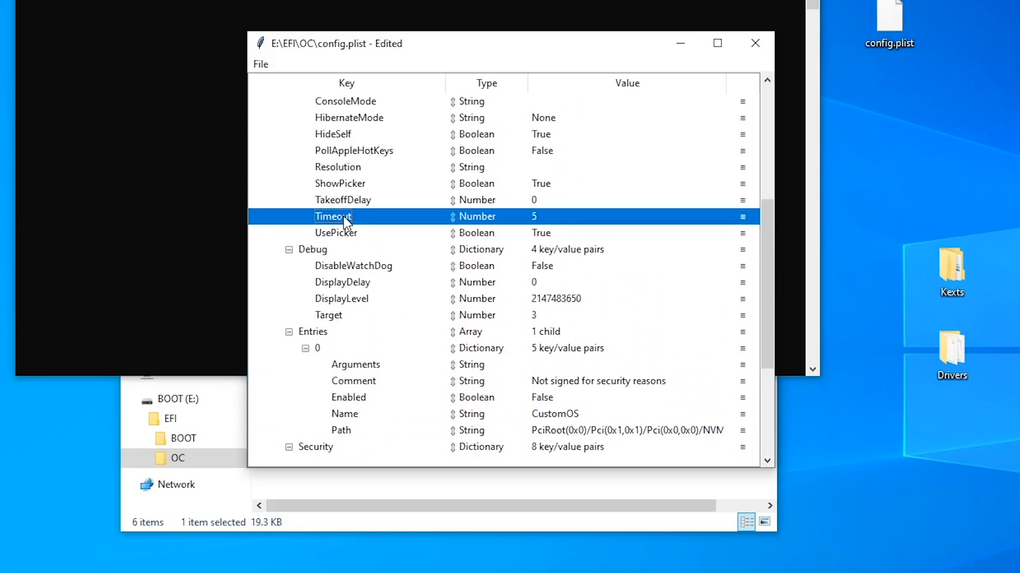
pyautogui.doubleClick(539, 217)
pyautogui.write('10')
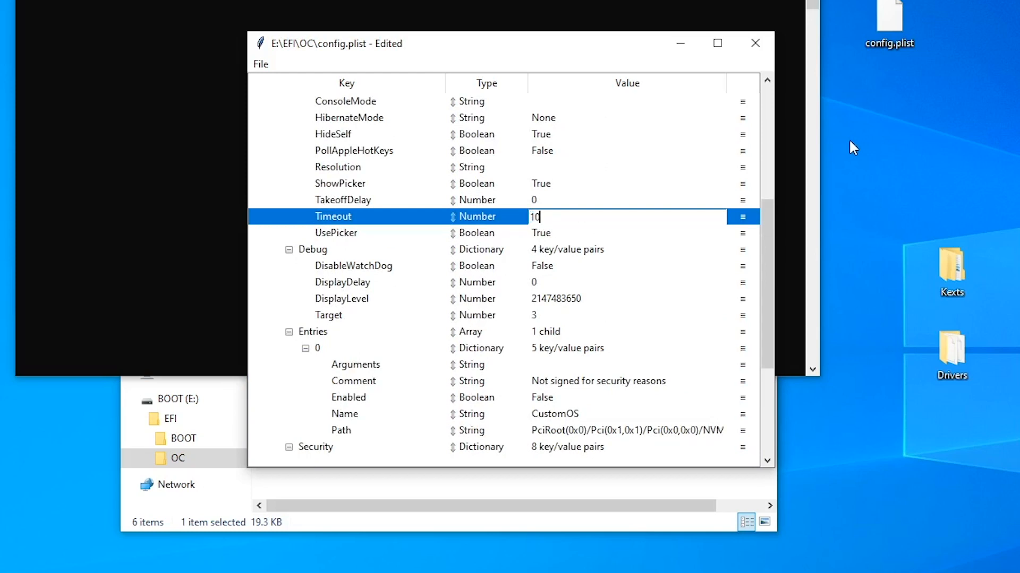
pyautogui.press('Return')
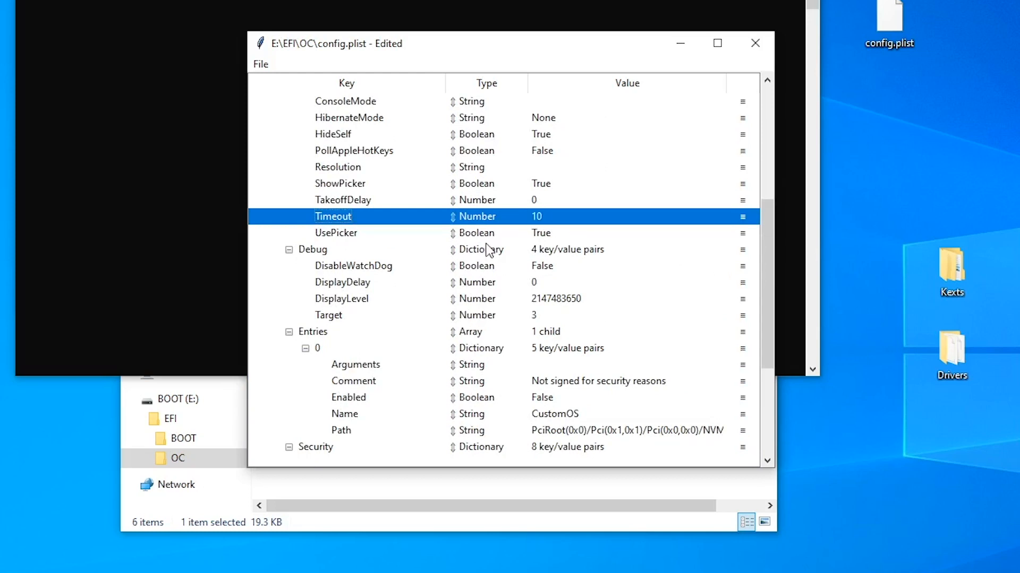
pyautogui.scroll(2, 477, 269)
pyautogui.scroll(2, 477, 270)
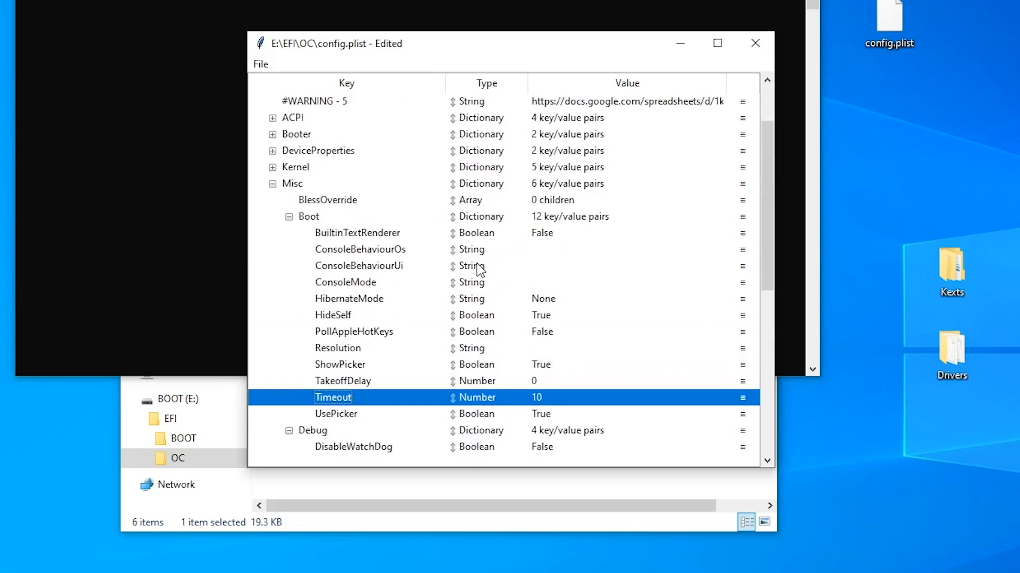
pyautogui.click(272, 185)
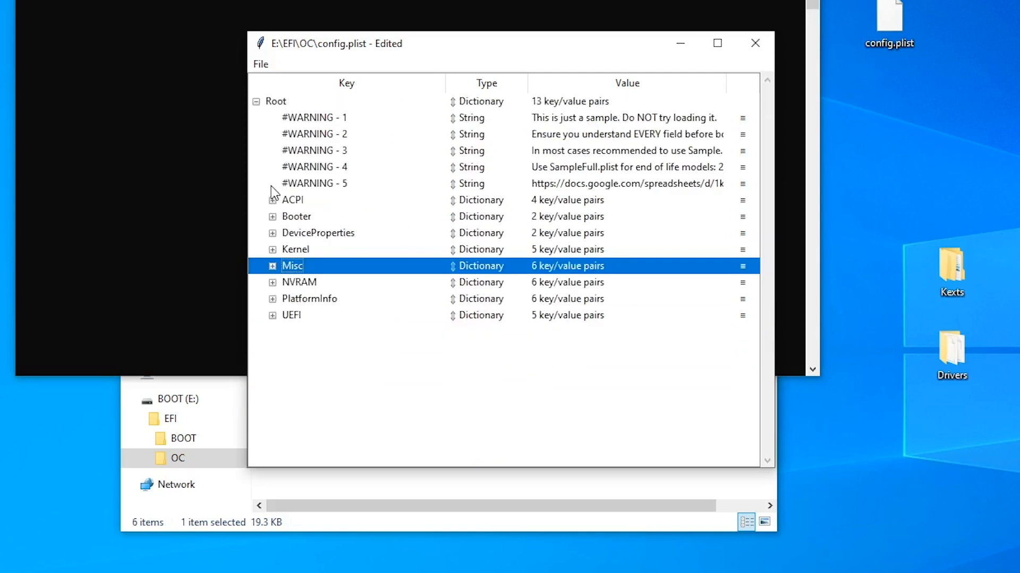
# Set ProvideConsoleGop to True under UEFI > Quirks and collapse the UEFI section.
pyautogui.click(273, 315)
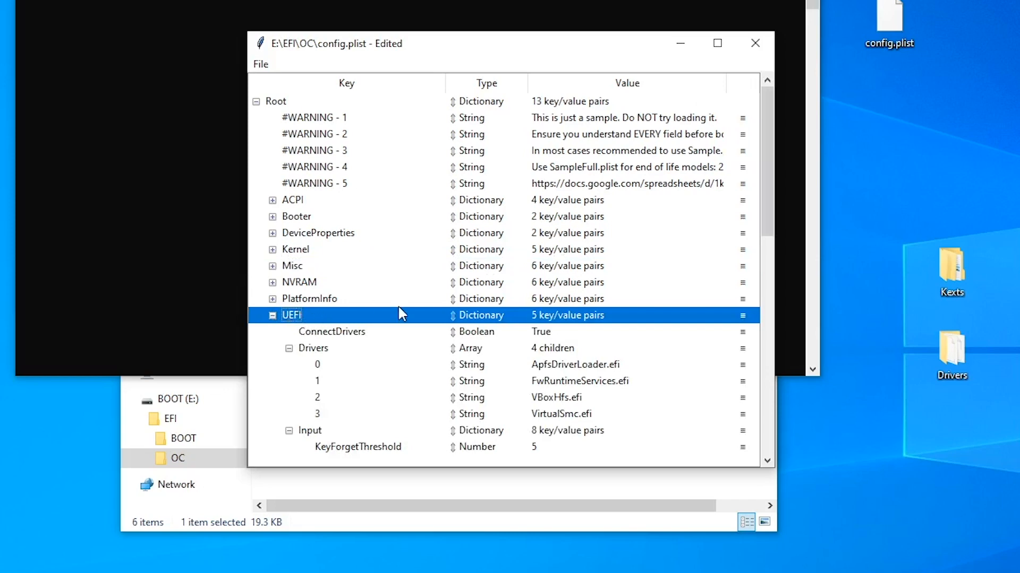
pyautogui.scroll(-10, 398, 304)
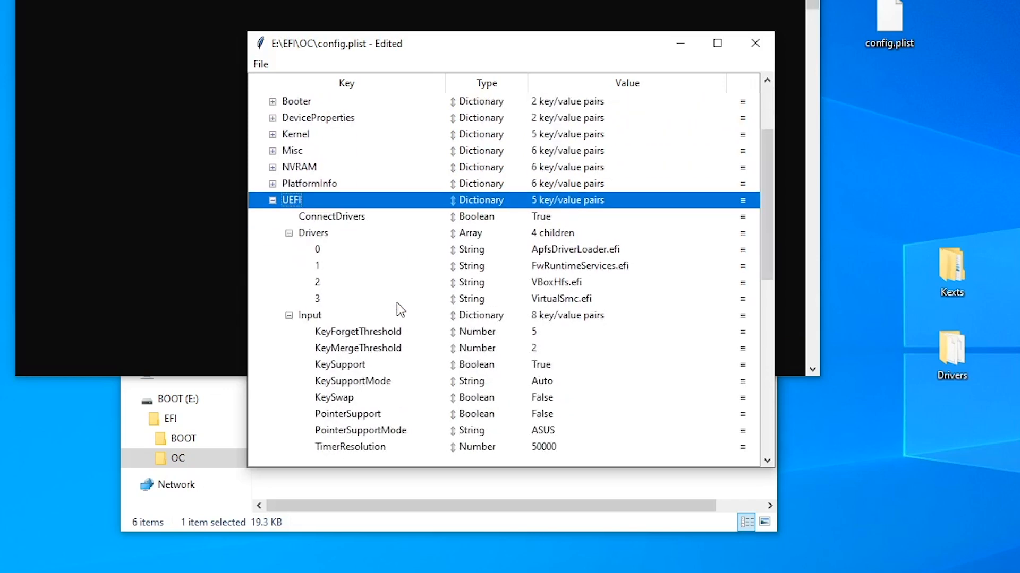
pyautogui.scroll(-2, 399, 308)
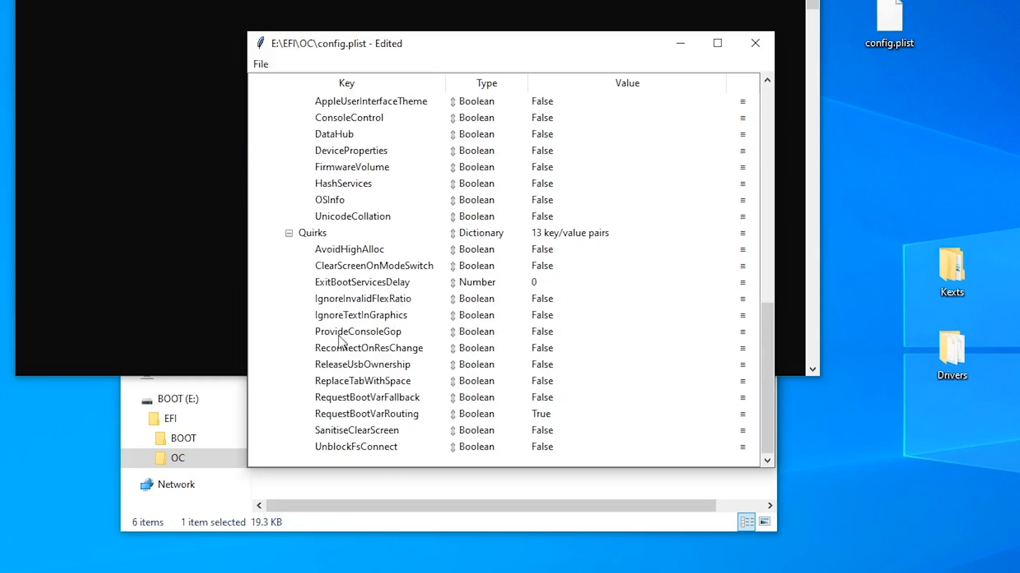
pyautogui.click(539, 335)
pyautogui.click(537, 334)
pyautogui.click(541, 333)
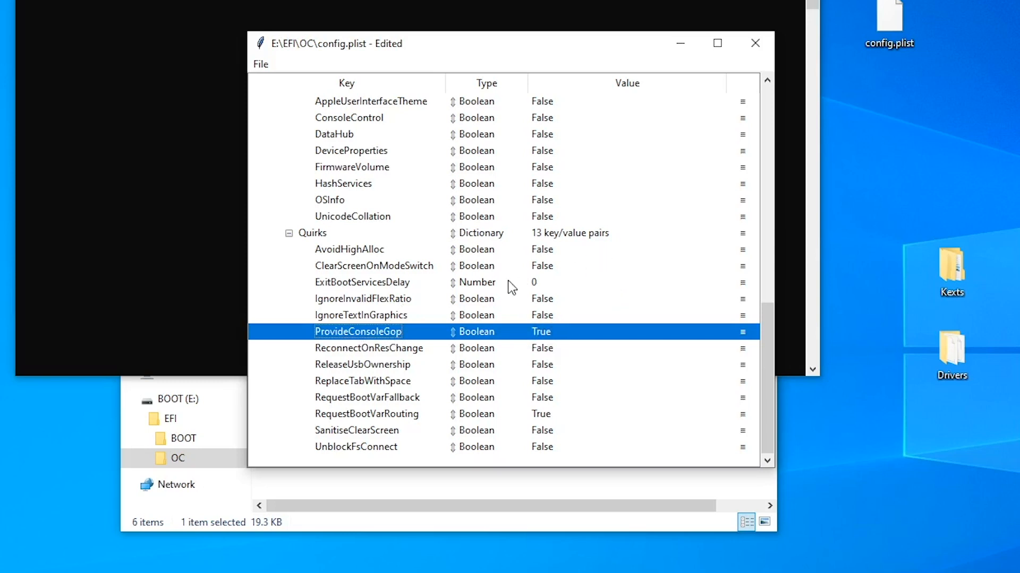
pyautogui.scroll(9, 511, 287)
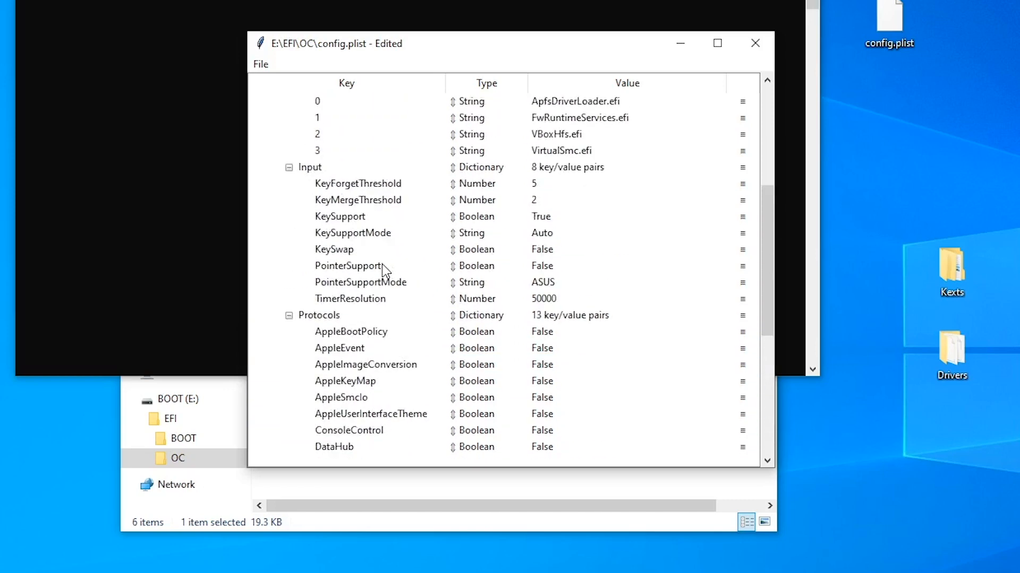
pyautogui.click(272, 183)
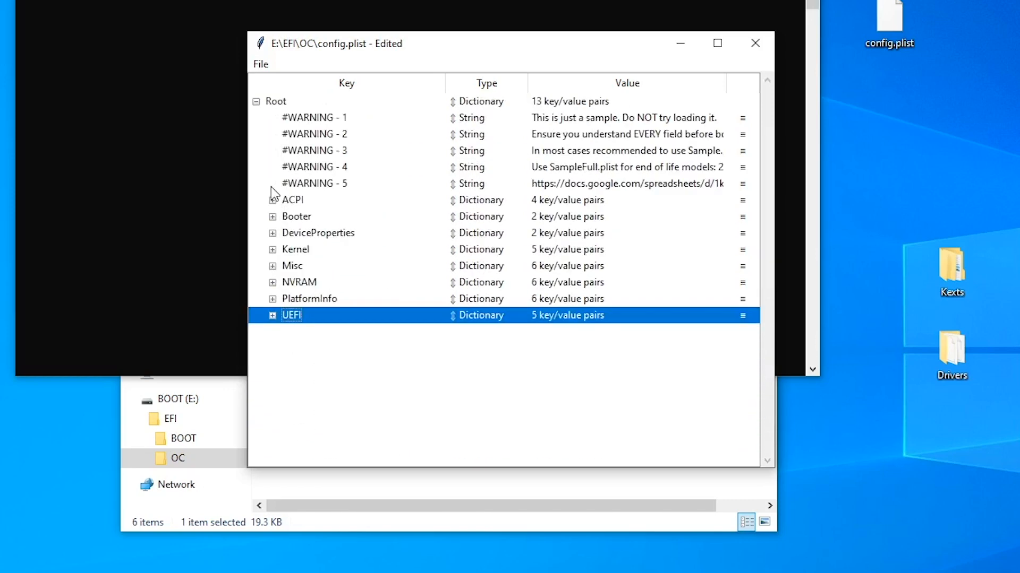
# Set the prev-lang:kbd data value under NVRAM > Add to 656e2d55533a30.
pyautogui.click(272, 282)
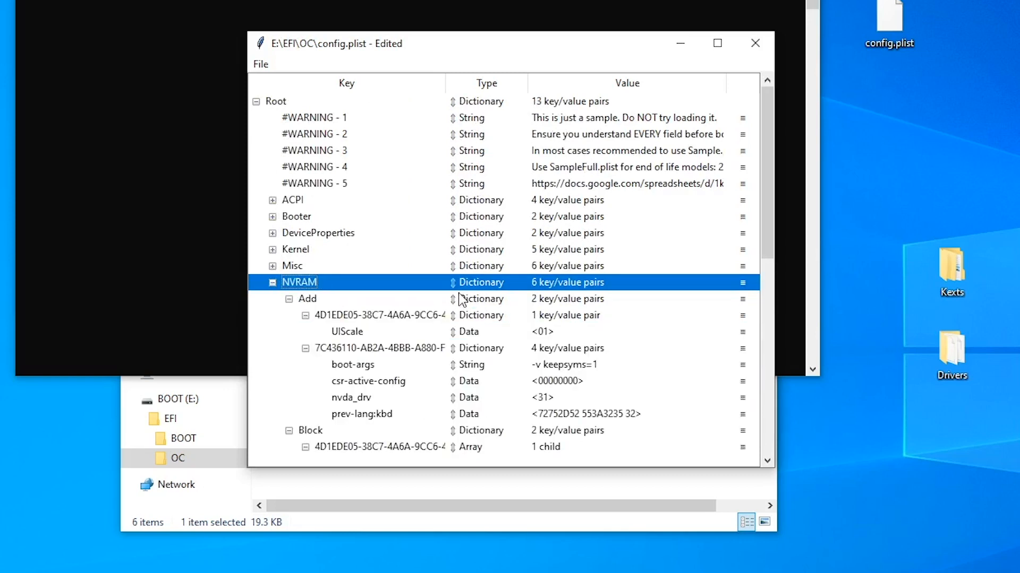
pyautogui.scroll(-2, 460, 300)
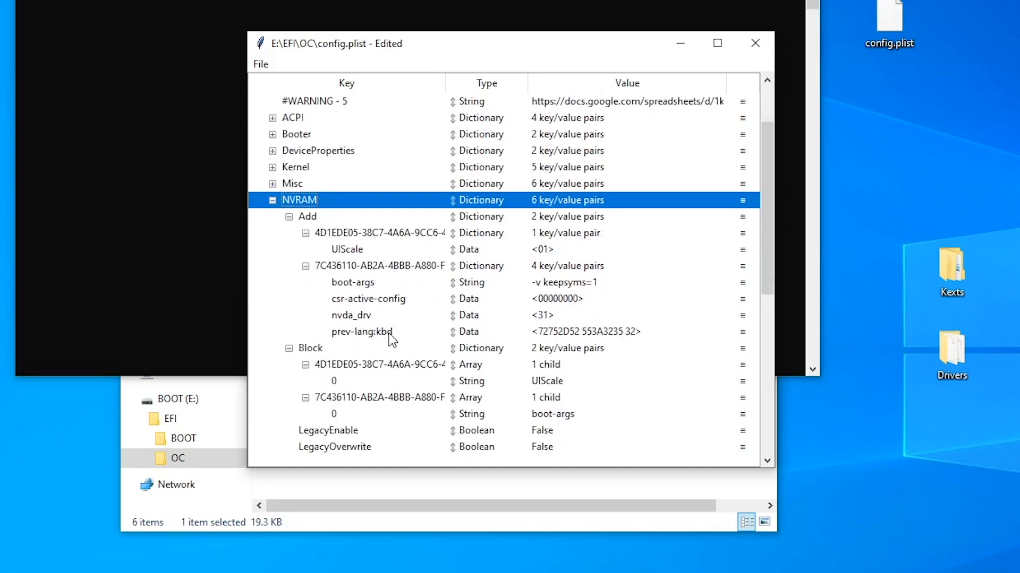
pyautogui.doubleClick(555, 333)
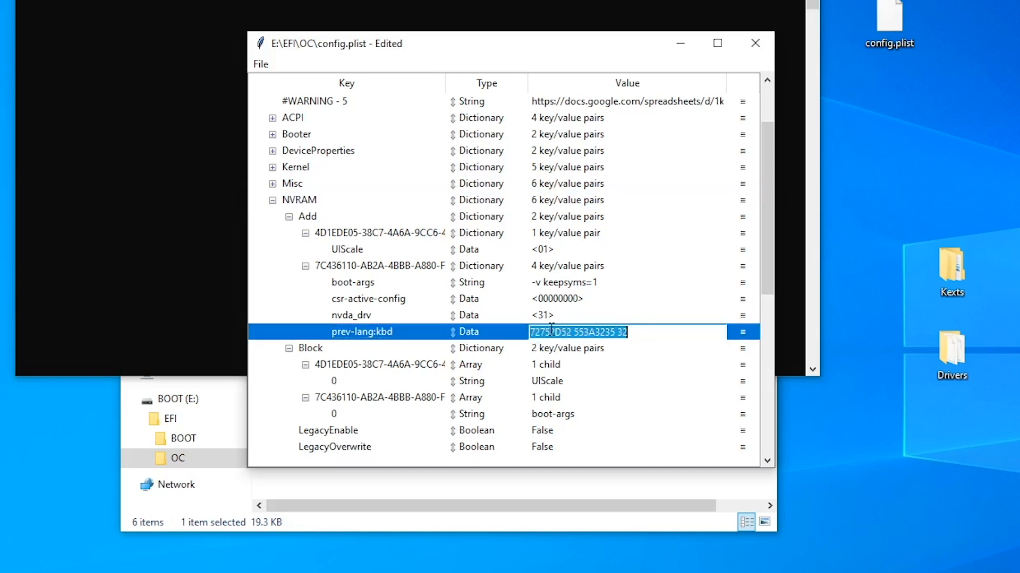
pyautogui.press('BackSpace')
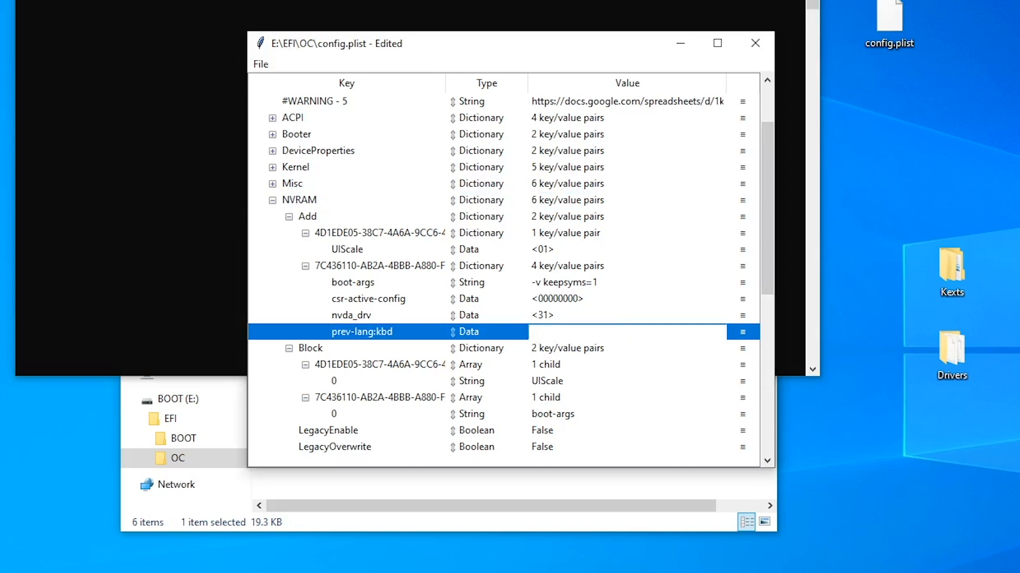
pyautogui.write('656e2d')
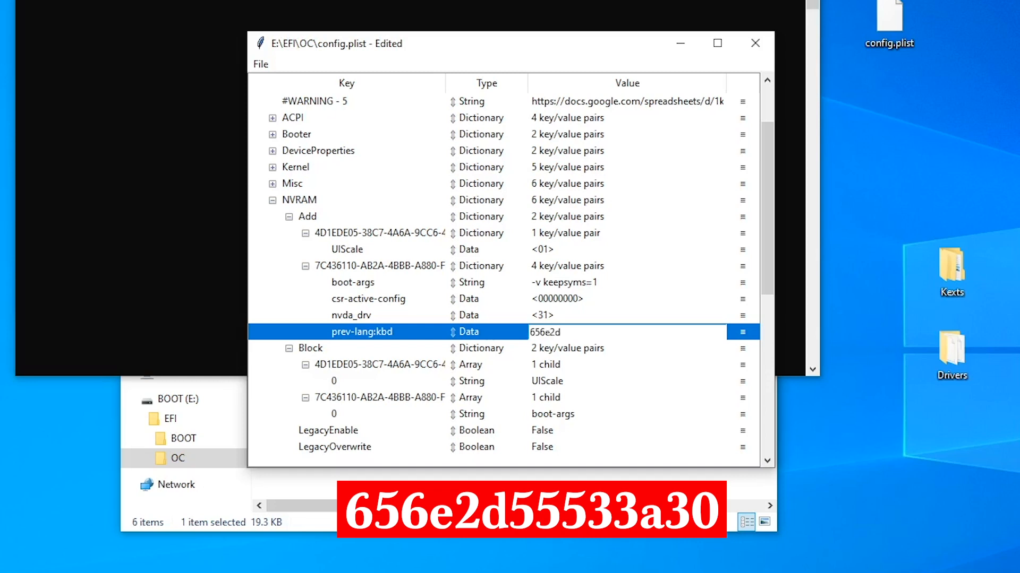
pyautogui.write('55533a30')
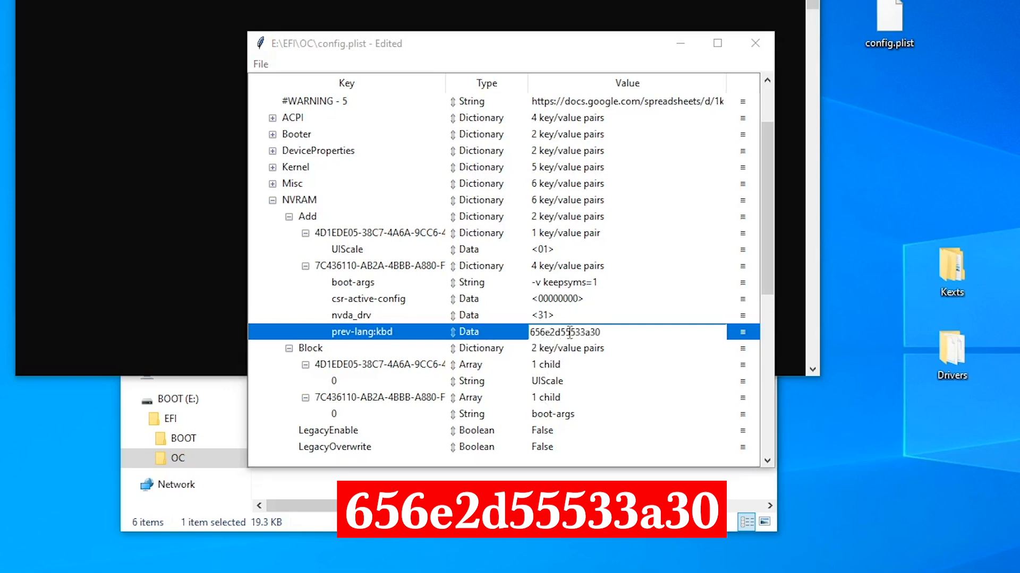
pyautogui.click(625, 351)
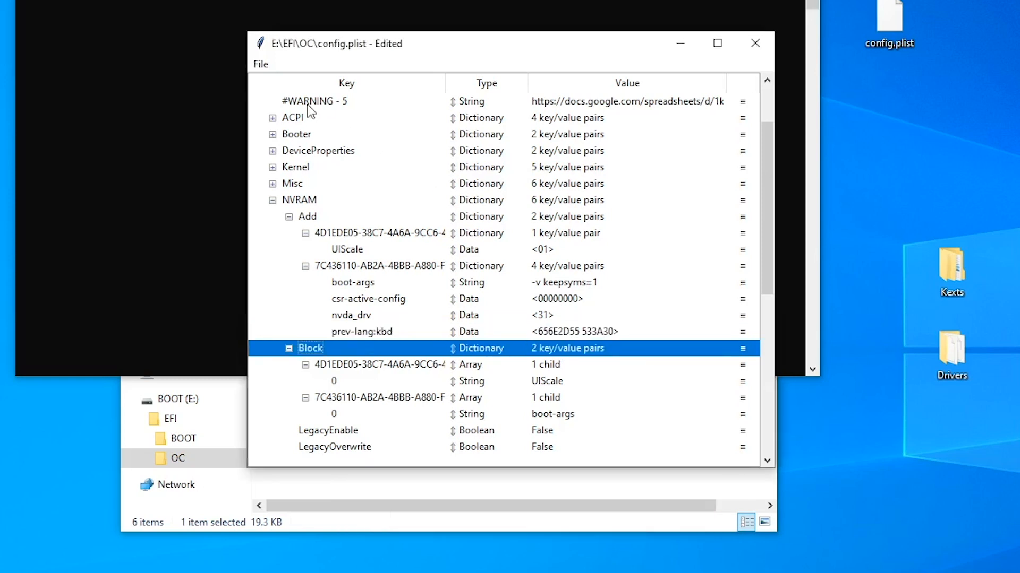
# Save config.plist, close the plist editor and reposition the OC folder window.
pyautogui.click(265, 65)
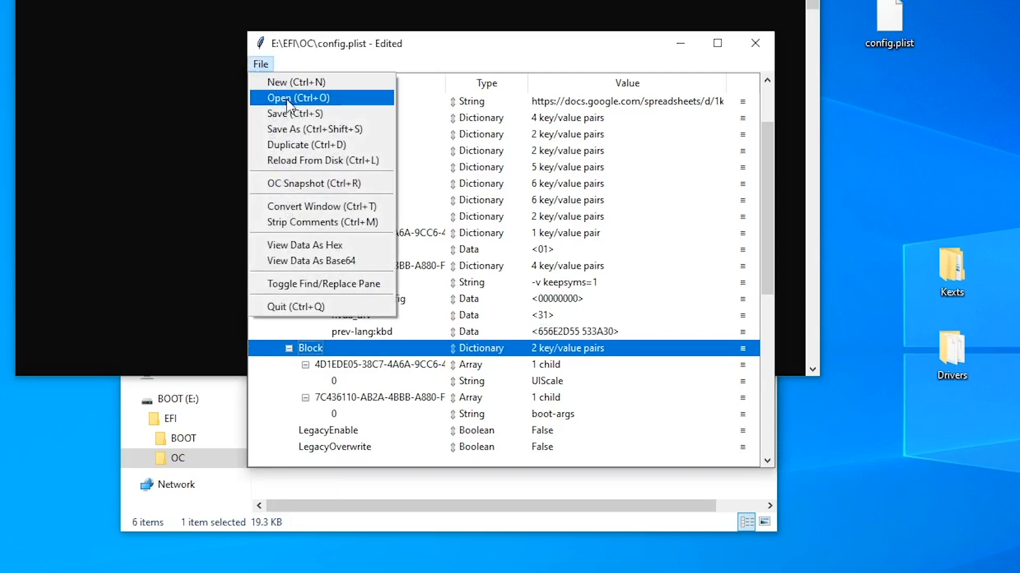
pyautogui.click(293, 113)
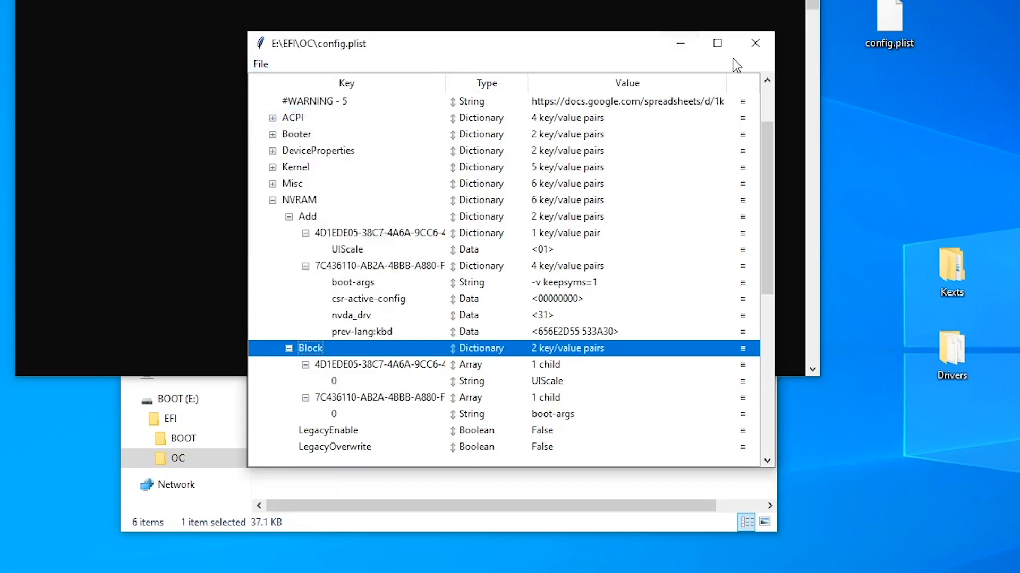
pyautogui.click(756, 45)
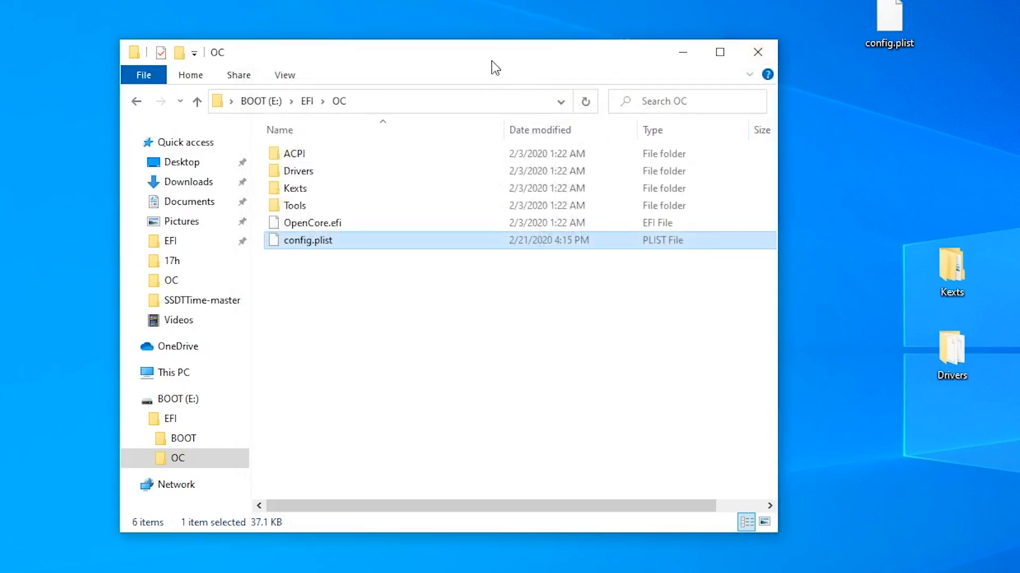
pyautogui.moveTo(492, 59); pyautogui.dragTo(555, 49)
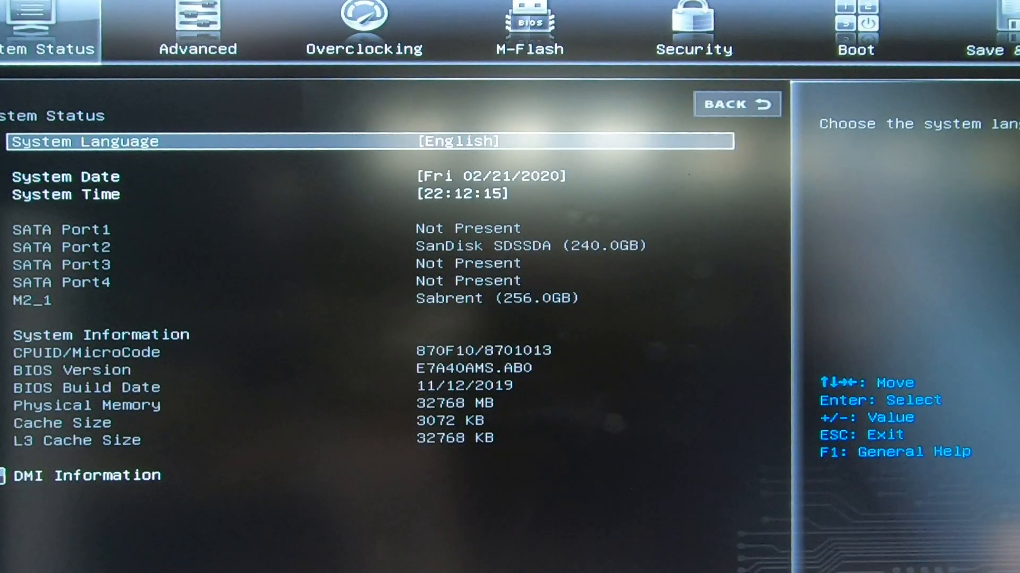
# In the motherboard's BIOS setup, restore the optimized defaults.
pyautogui.press('Right')
pyautogui.press('Right')
pyautogui.press('Right')
pyautogui.press('Right')
pyautogui.press('Right')
pyautogui.press('Right')
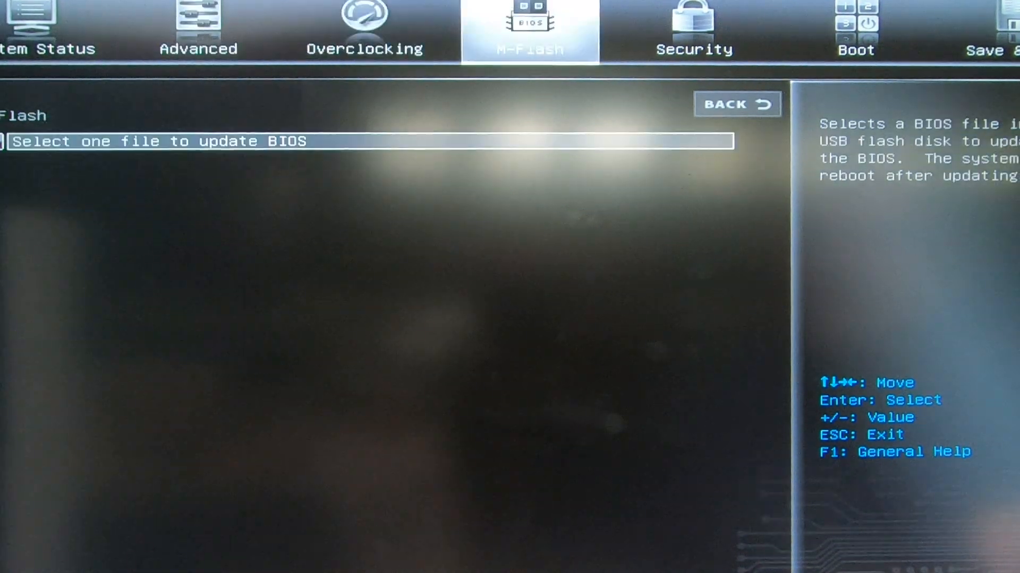
pyautogui.press('Down')
pyautogui.press('Down')
pyautogui.press('Down')
pyautogui.press('Down')
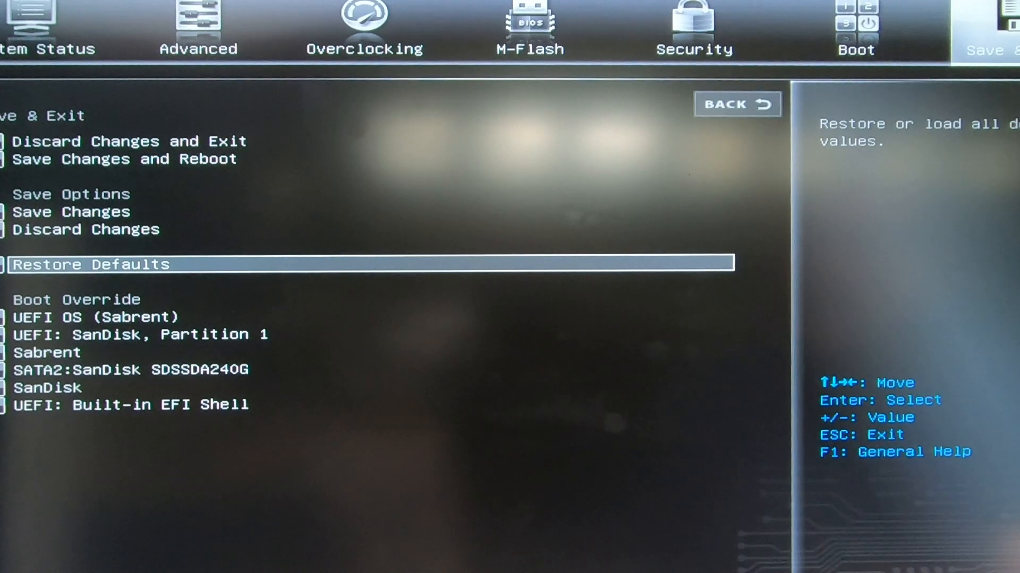
pyautogui.press('Return')
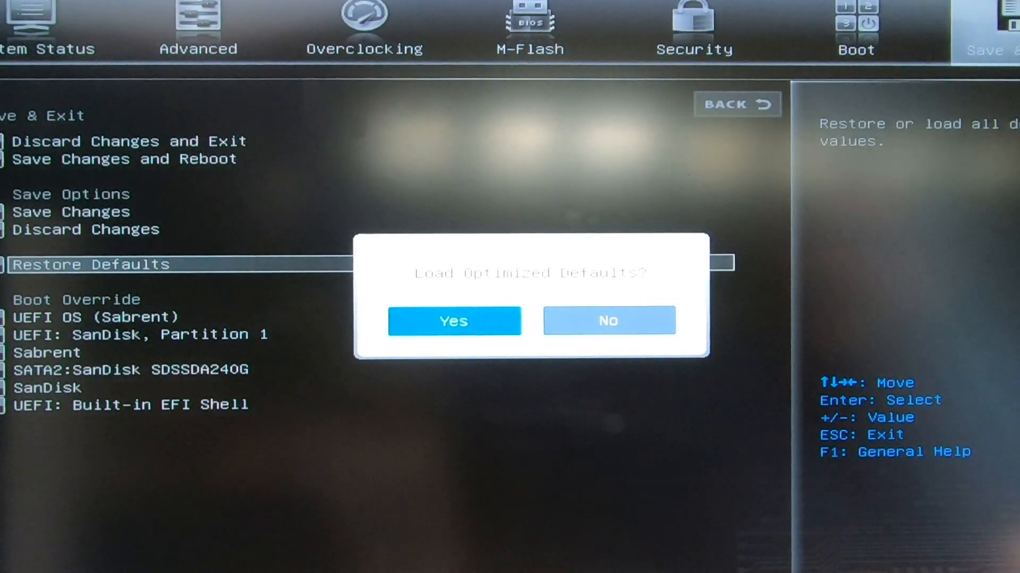
pyautogui.press('Return')
# Set Above 4G memory/Crypto Currency mining to Enabled in the Advanced PCI Subsystem Settings and return to the Advanced list.
pyautogui.press('Left')
pyautogui.press('Left')
pyautogui.press('Left')
pyautogui.press('Left')
pyautogui.press('Left')
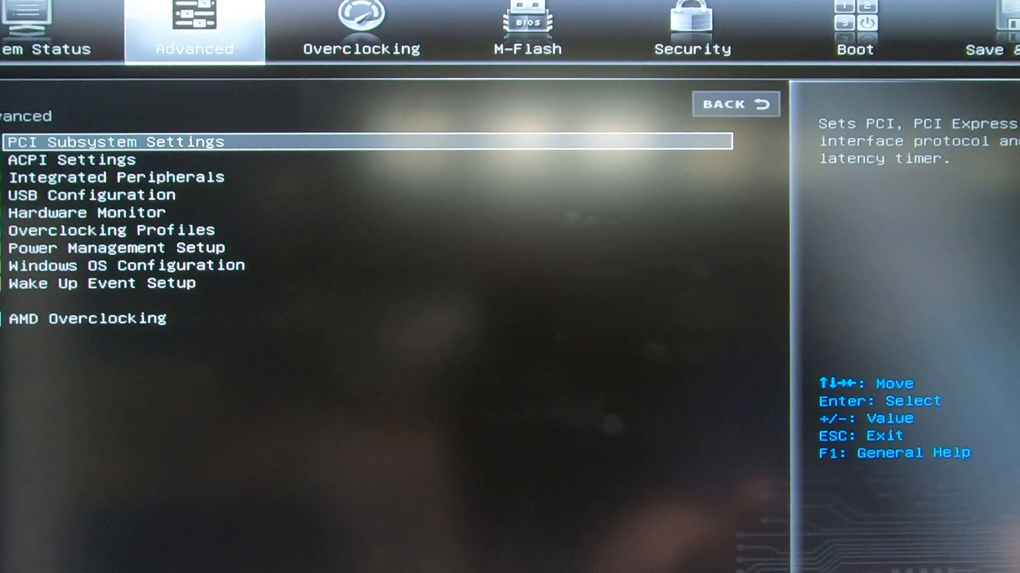
pyautogui.press('Return')
pyautogui.press('Down')
pyautogui.press('Down')
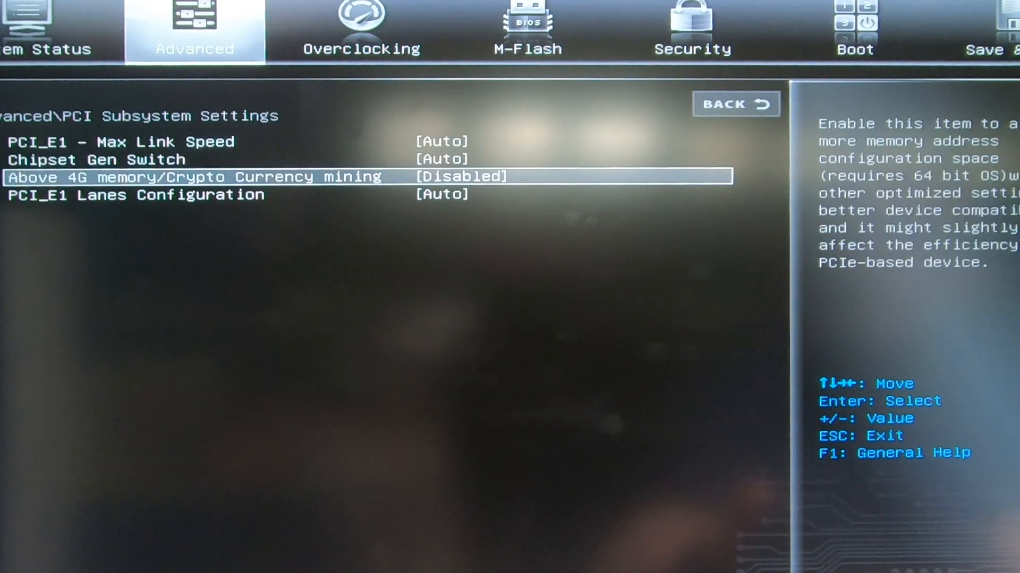
pyautogui.press('Return')
pyautogui.press('Down')
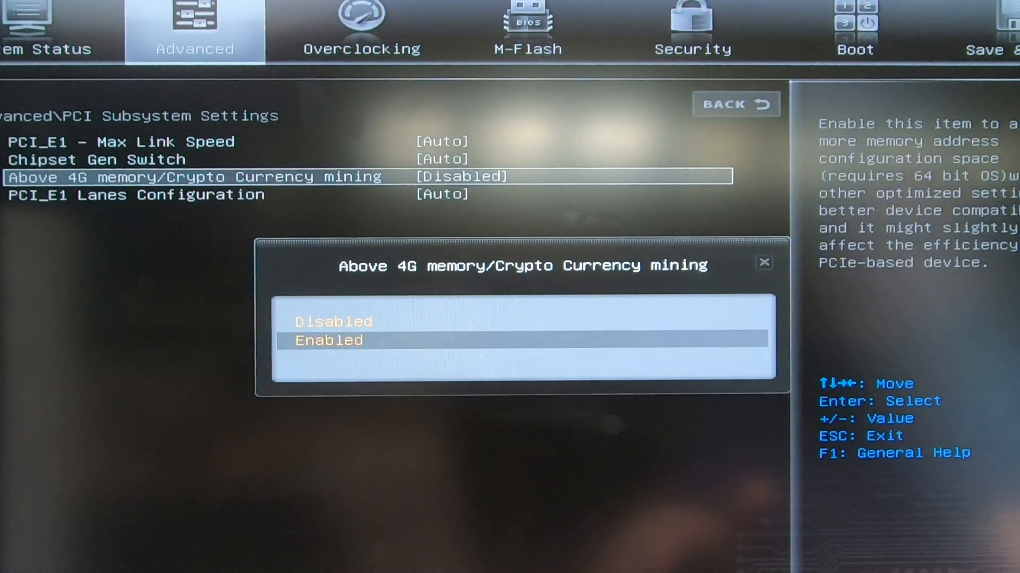
pyautogui.press('Return')
pyautogui.press('Escape')
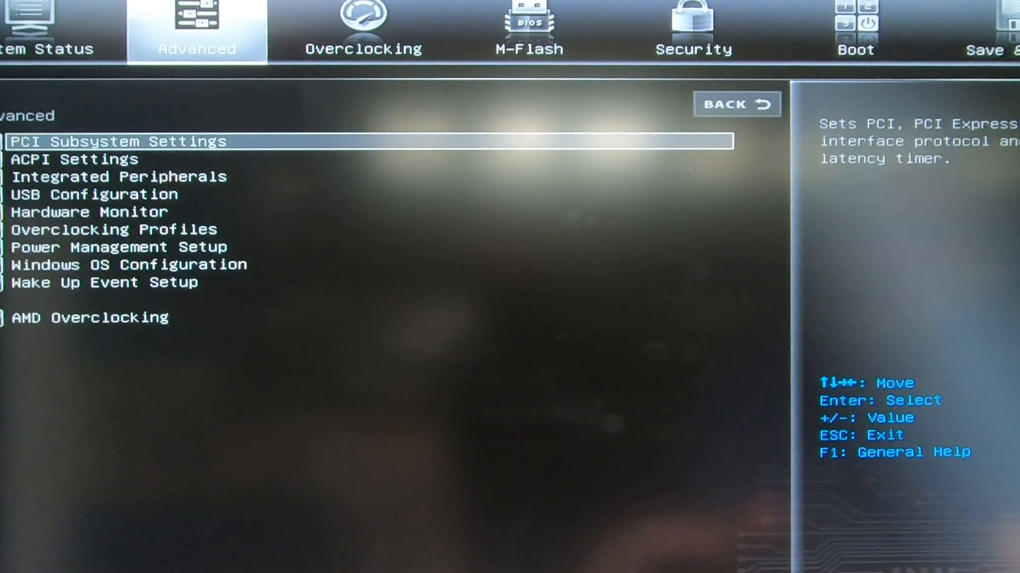
# Review the SATA Mode and HD Audio Controller settings in the Advanced Integrated Peripherals page, returning to the Advanced list.
pyautogui.press('Down')
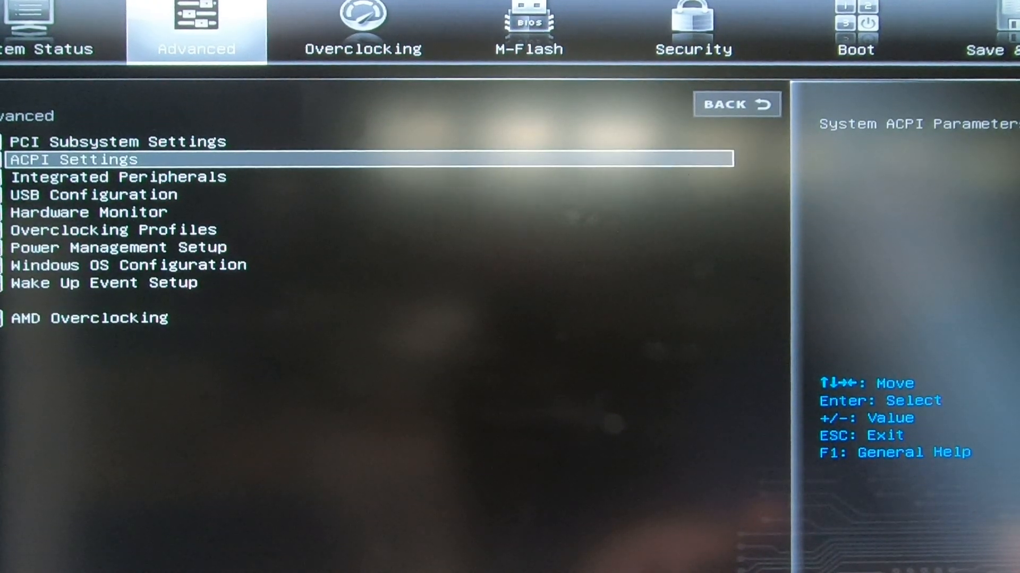
pyautogui.press('Down')
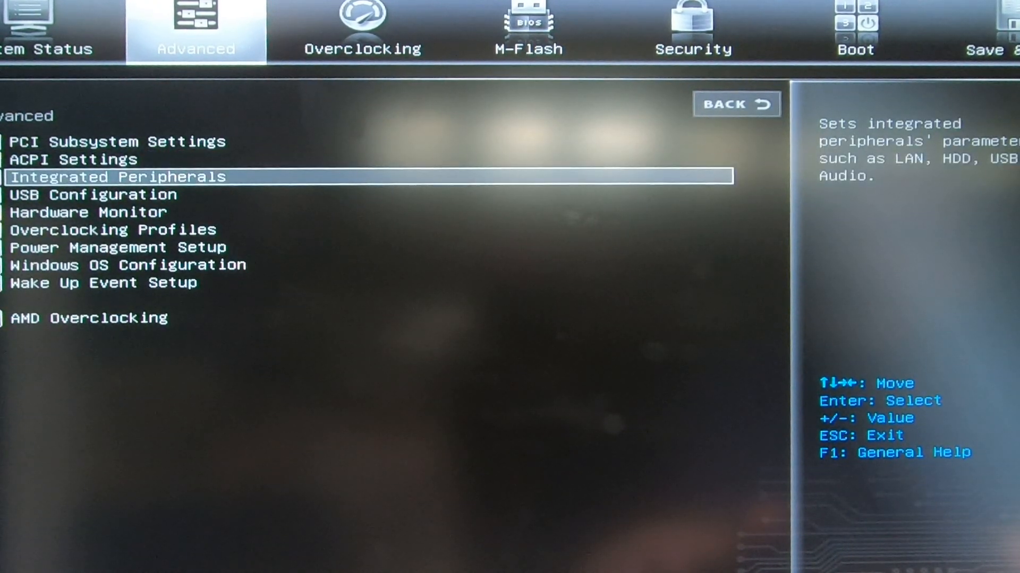
pyautogui.press('Return')
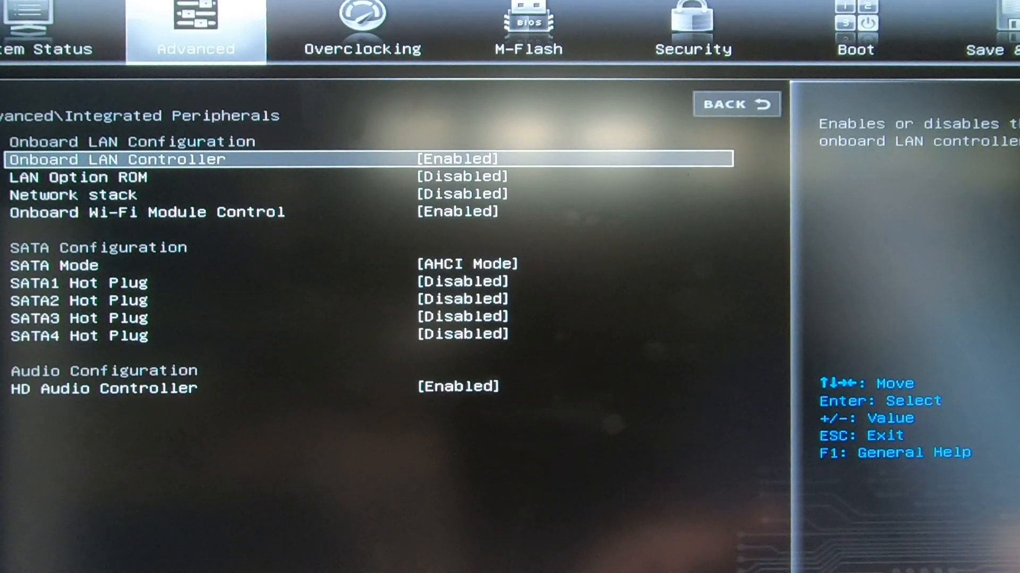
pyautogui.press('Down')
pyautogui.press('Down')
pyautogui.press('Down')
pyautogui.press('Down')
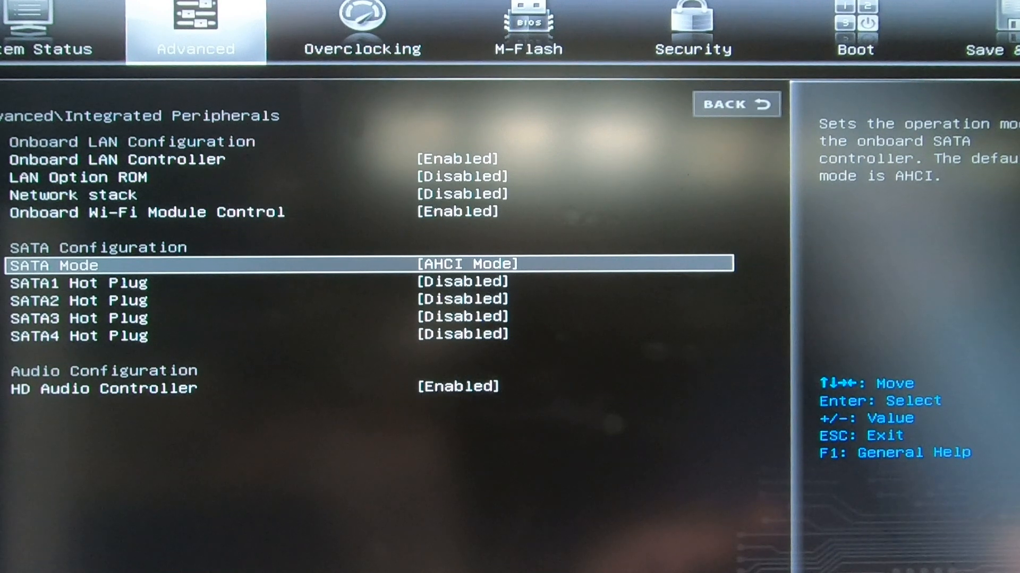
pyautogui.press('Down')
pyautogui.press('Down')
pyautogui.press('Down')
pyautogui.press('Down')
pyautogui.press('Down')
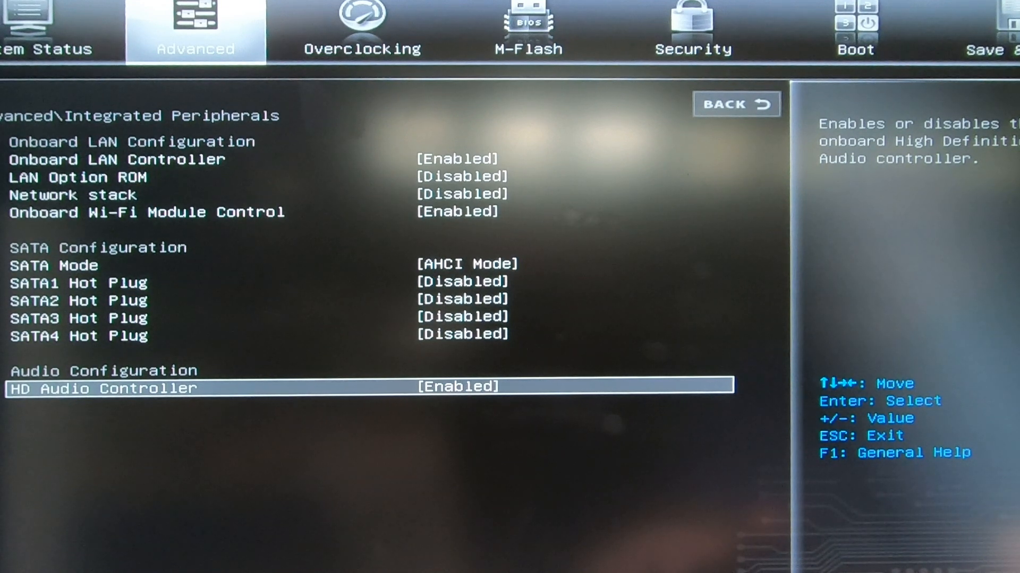
pyautogui.press('Escape')
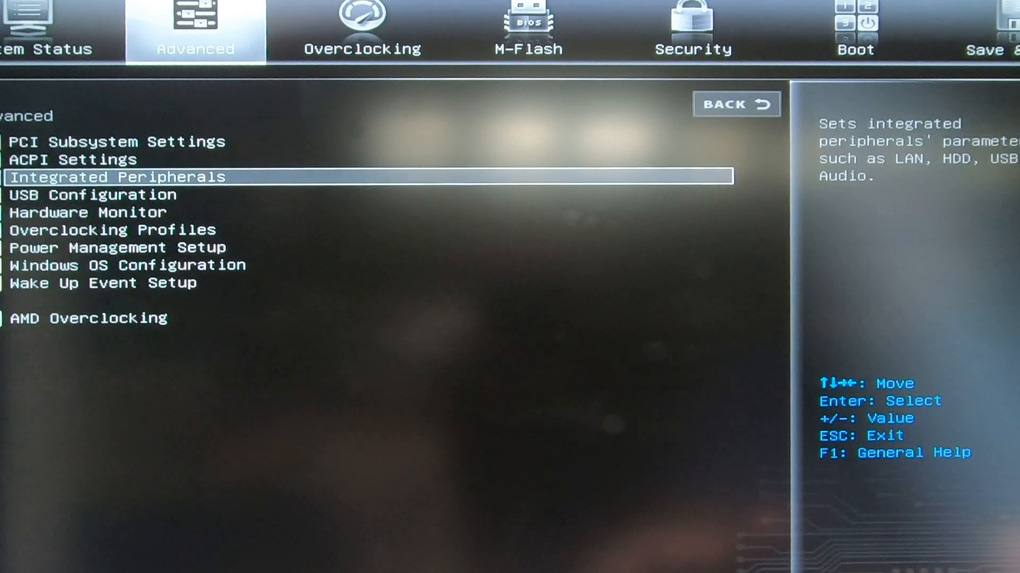
# Check the XHCI Hand-off and Legacy USB Support settings in USB Configuration, returning to the Advanced list.
pyautogui.press('Down')
pyautogui.press('Return')
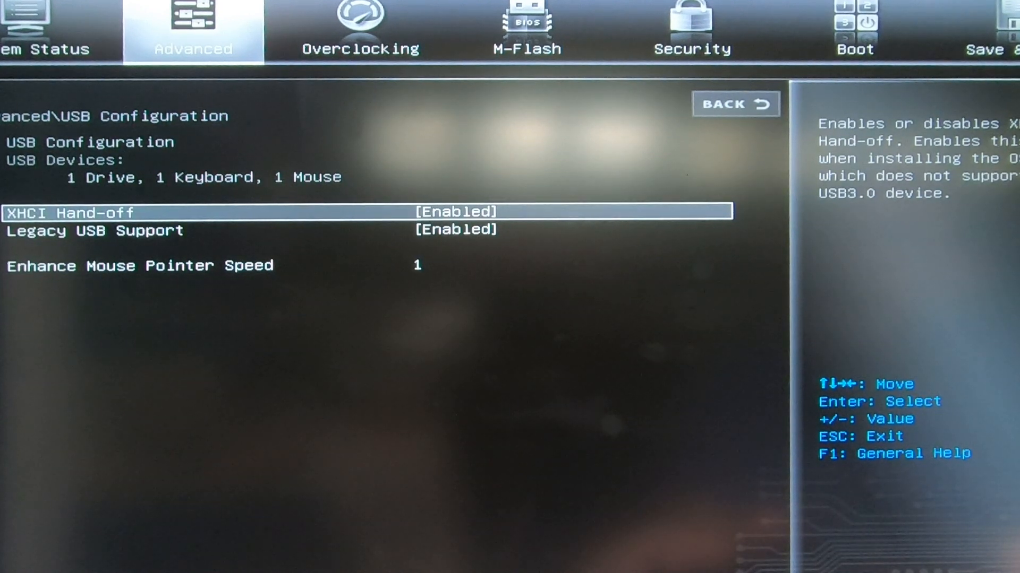
pyautogui.press('Escape')
# Set BIOS UEFI/CSM Mode to UEFI in the Advanced Windows OS Configuration.
pyautogui.press('Down')
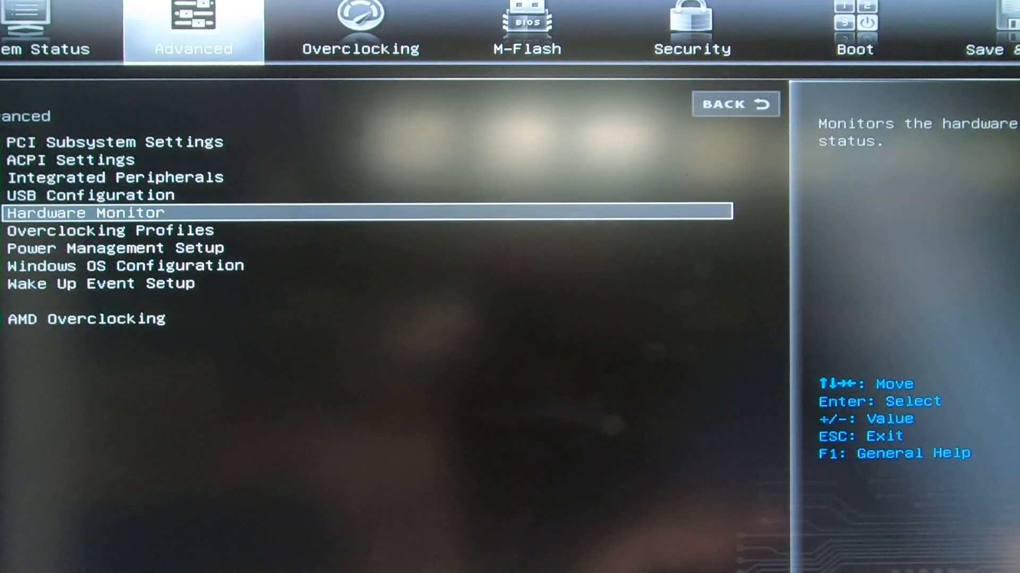
pyautogui.press('Down')
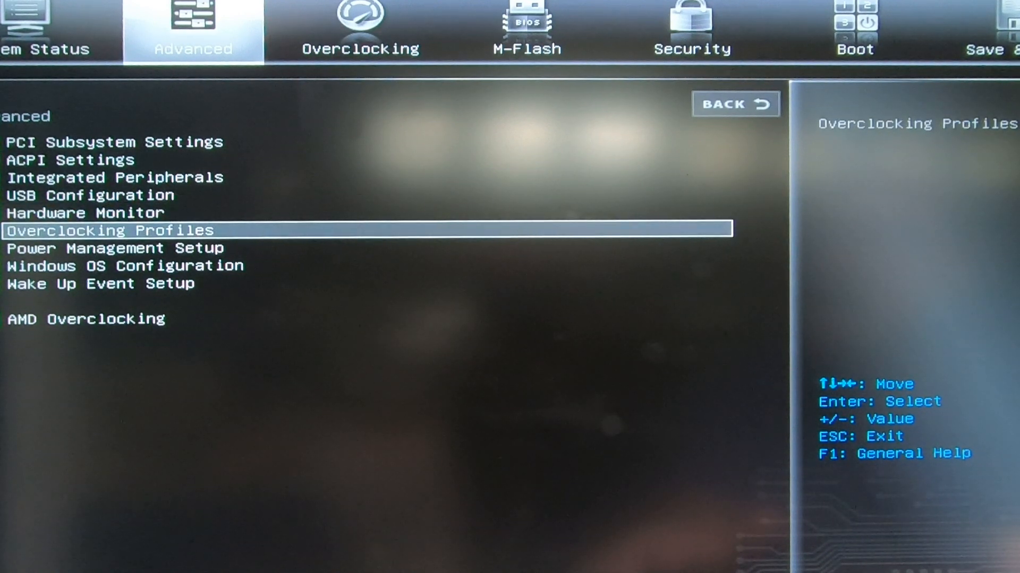
pyautogui.press('Down')
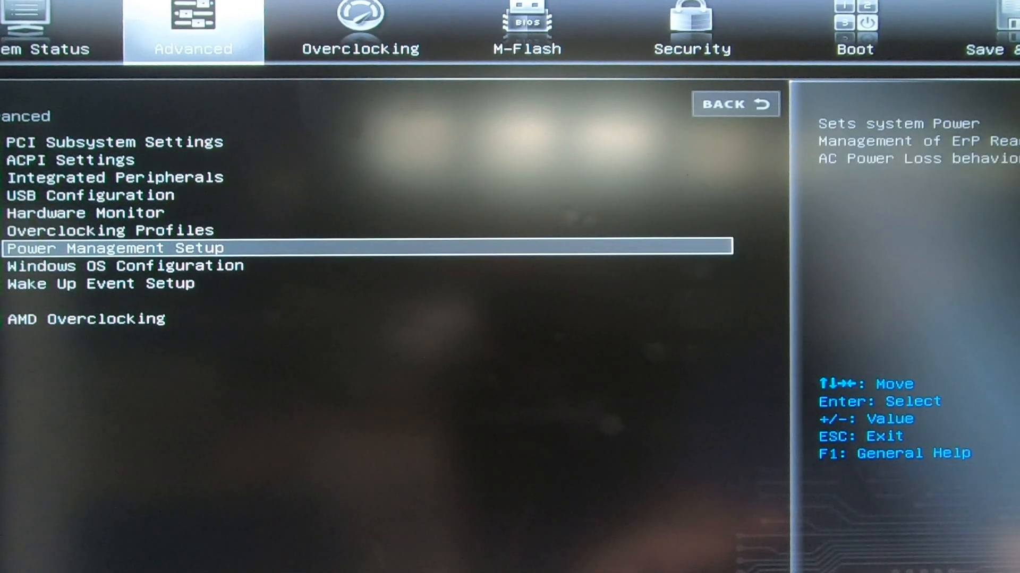
pyautogui.press('Down')
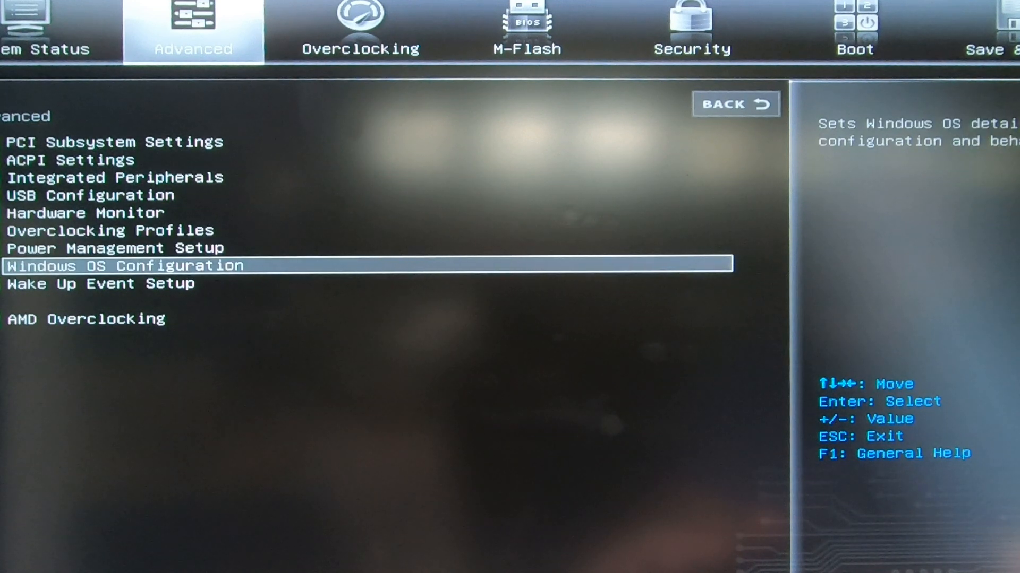
pyautogui.press('Return')
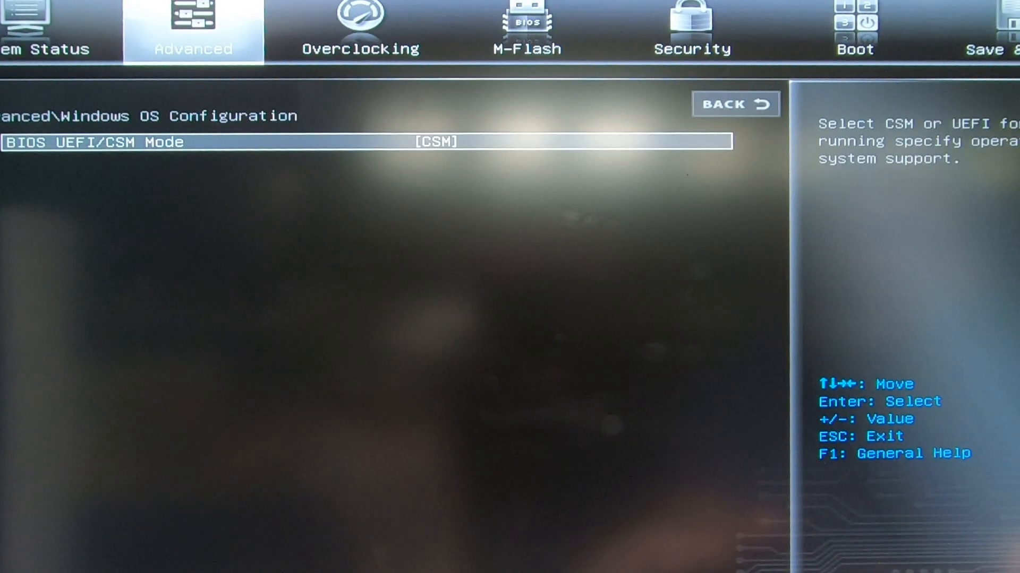
pyautogui.press('Return')
pyautogui.press('Down')
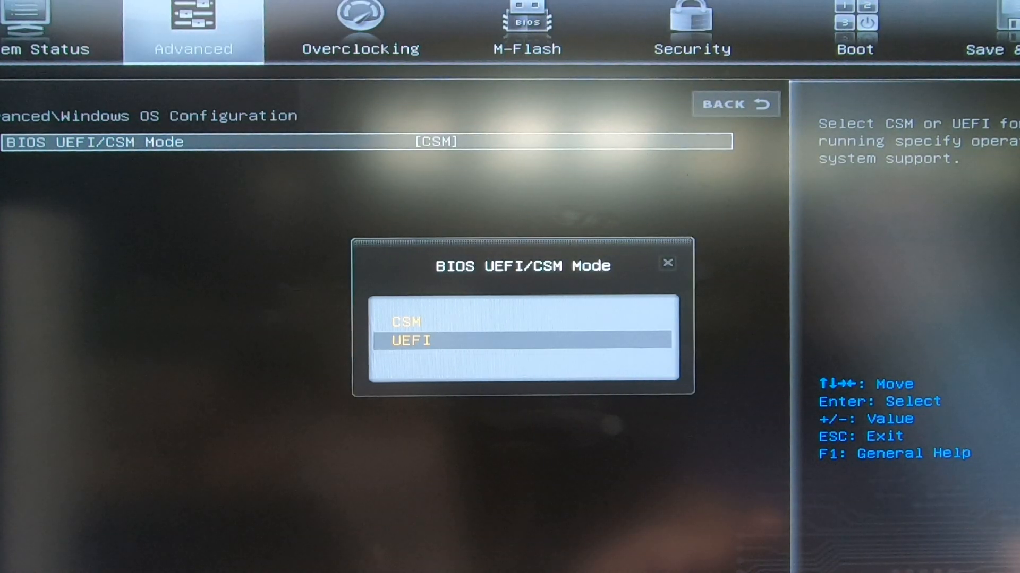
pyautogui.press('Return')
# Check the Secure Boot setting under Windows OS Configuration and return to the parent page.
pyautogui.press('Down')
pyautogui.press('Down')
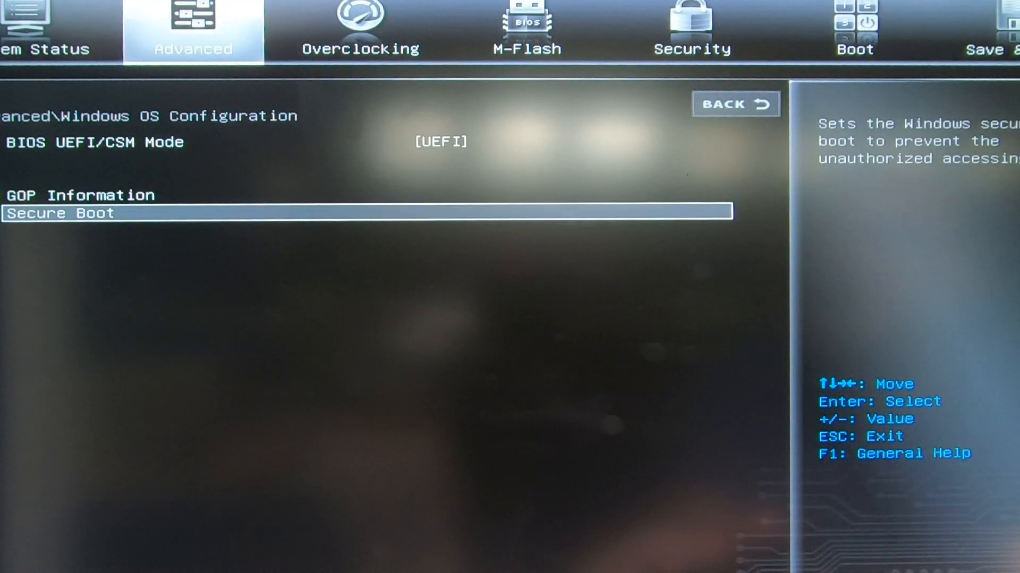
pyautogui.press('Return')
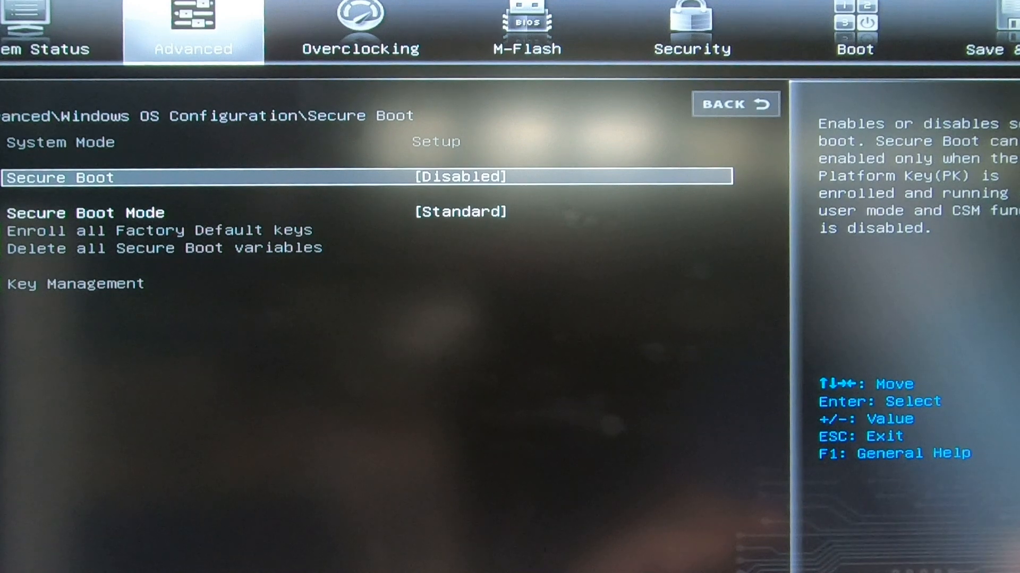
pyautogui.press('Escape')
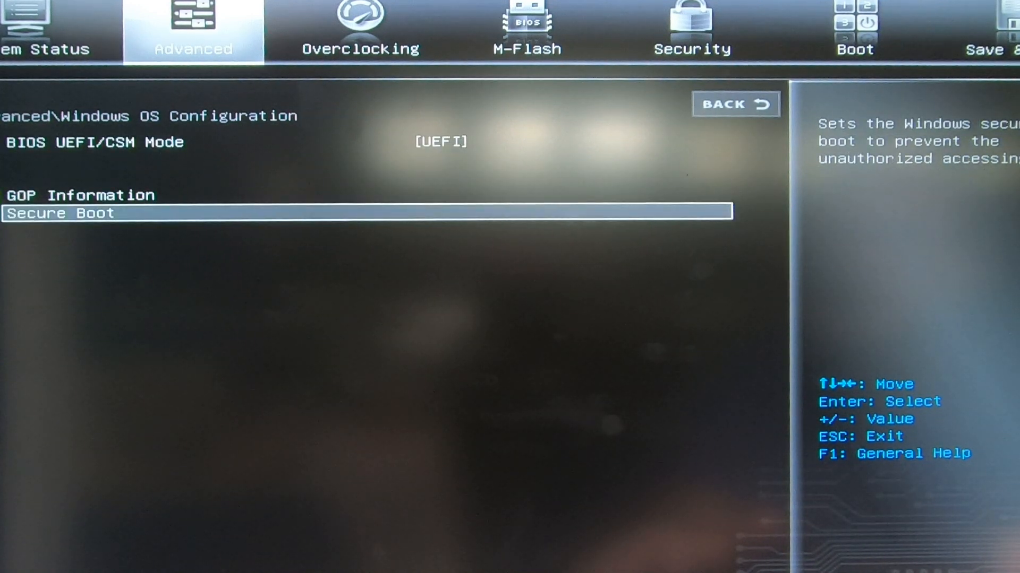
# Set Boot Option #1 in the Boot settings to UEFI USB Key:UEFI: SanDisk, Partition 1.
pyautogui.press('Right')
pyautogui.press('Right')
pyautogui.press('Right')
pyautogui.press('Right')
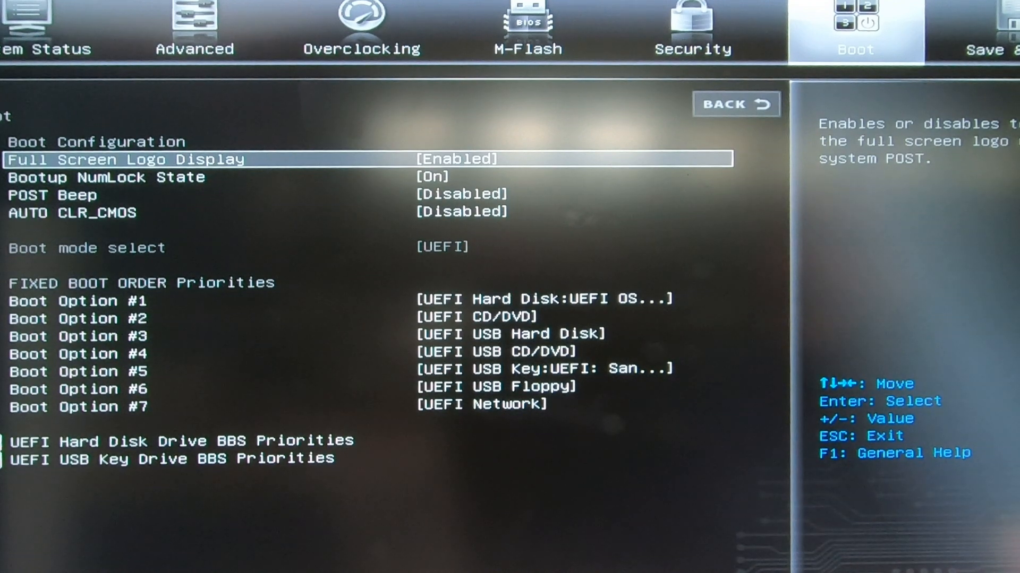
pyautogui.press('Down')
pyautogui.press('Down')
pyautogui.press('Down')
pyautogui.press('Down')
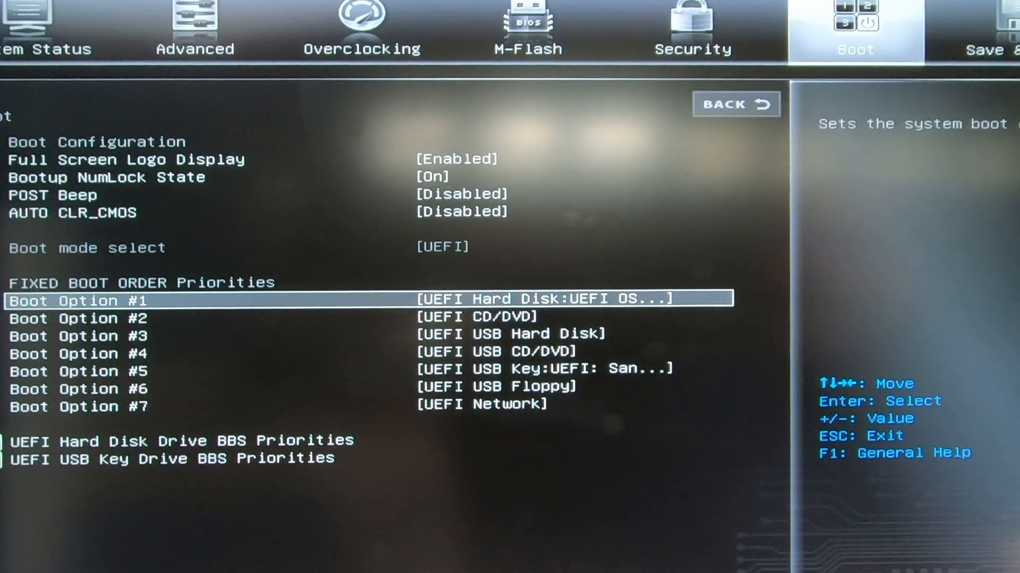
pyautogui.press('Return')
pyautogui.press('Down')
pyautogui.press('Down')
pyautogui.press('Down')
pyautogui.press('Down')
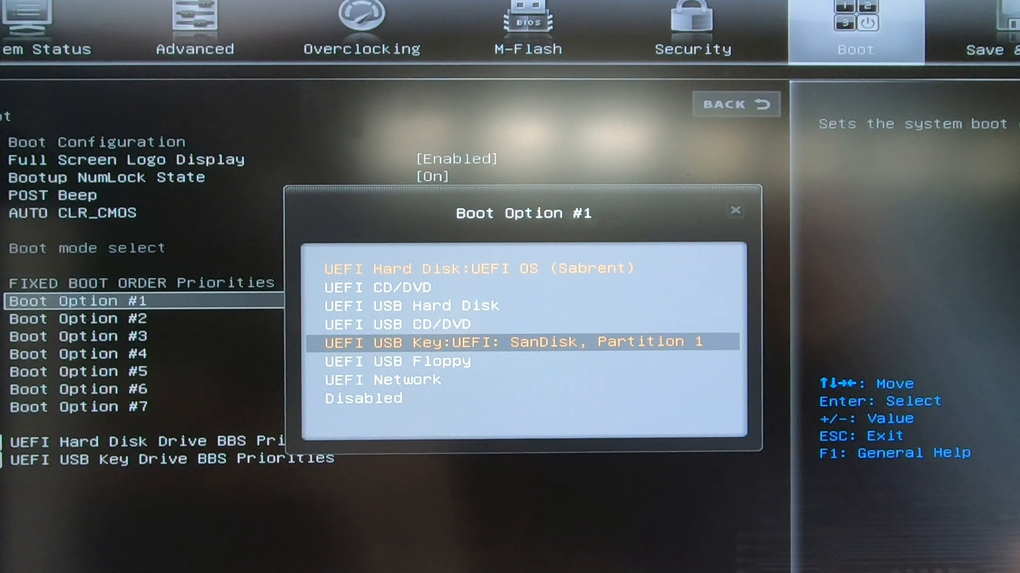
pyautogui.press('Return')
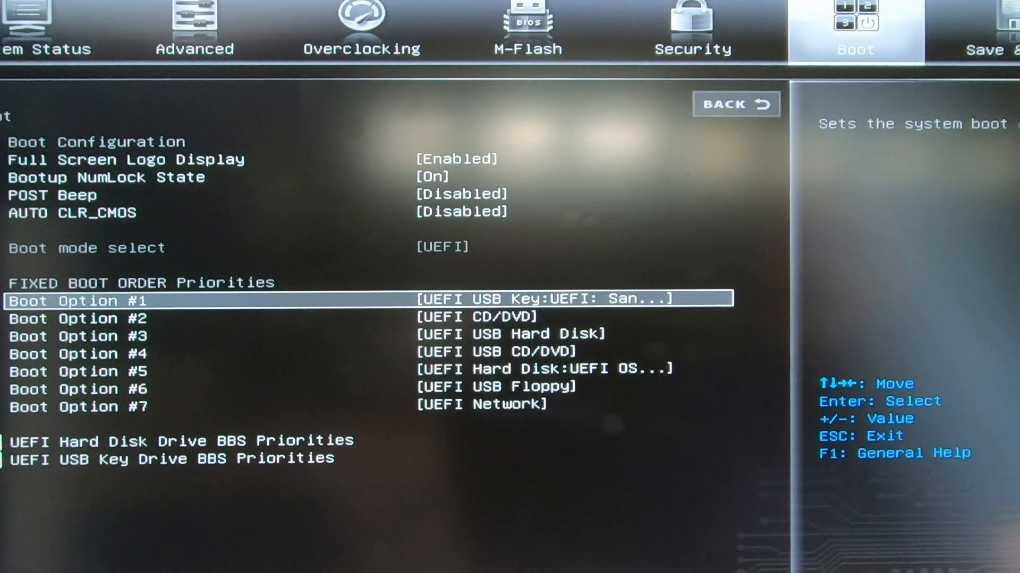
# Save the BIOS changes and reboot, confirming the configuration reset.
pyautogui.press('Right')
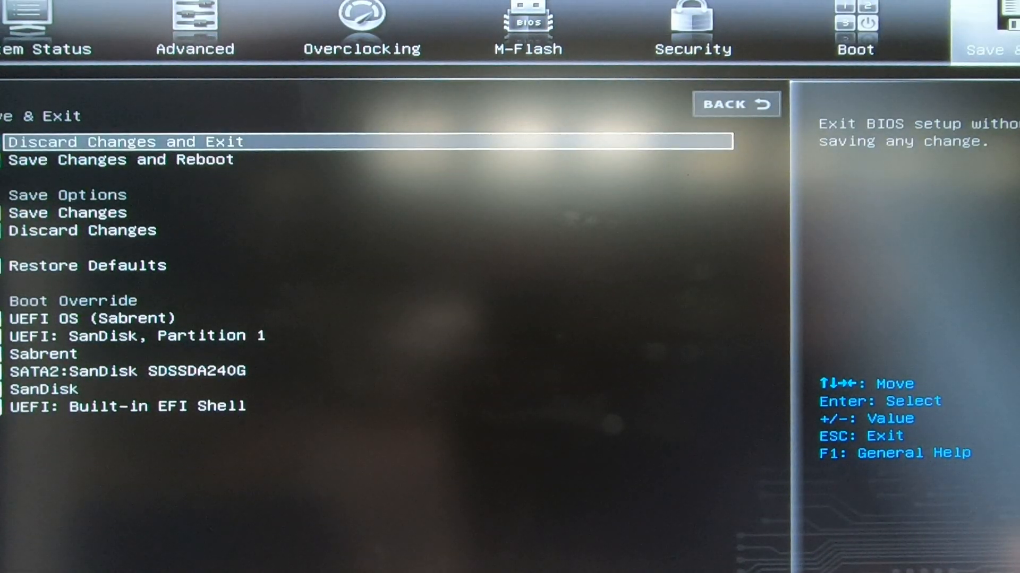
pyautogui.press('Down')
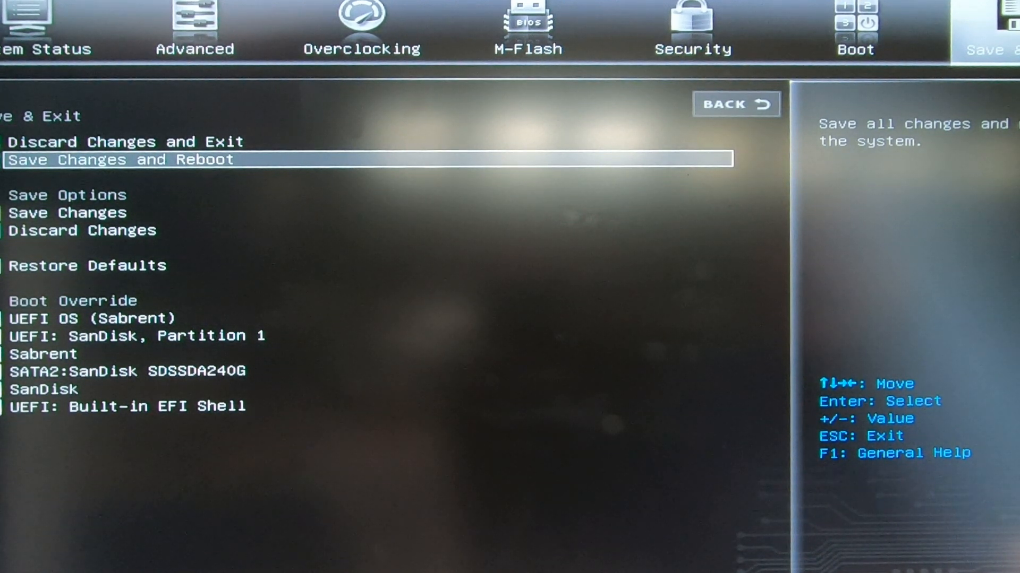
pyautogui.press('Up')
pyautogui.press('Down')
pyautogui.press('Return')
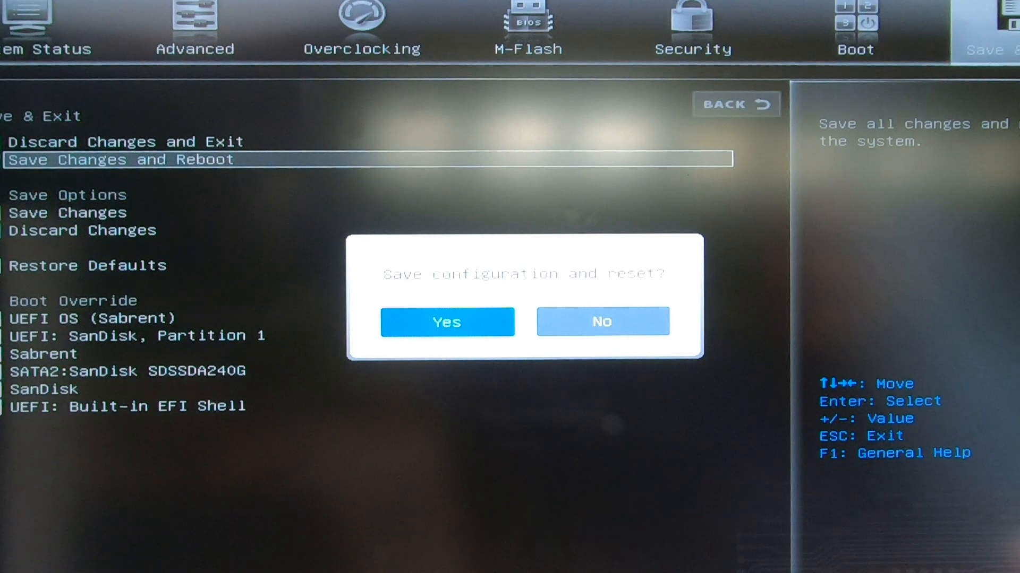
pyautogui.press('Return')
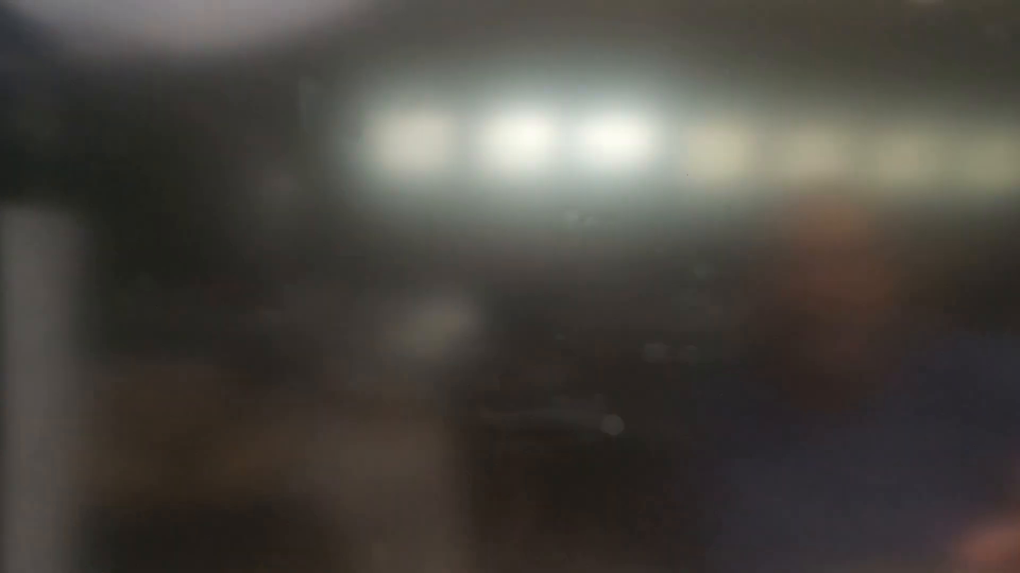